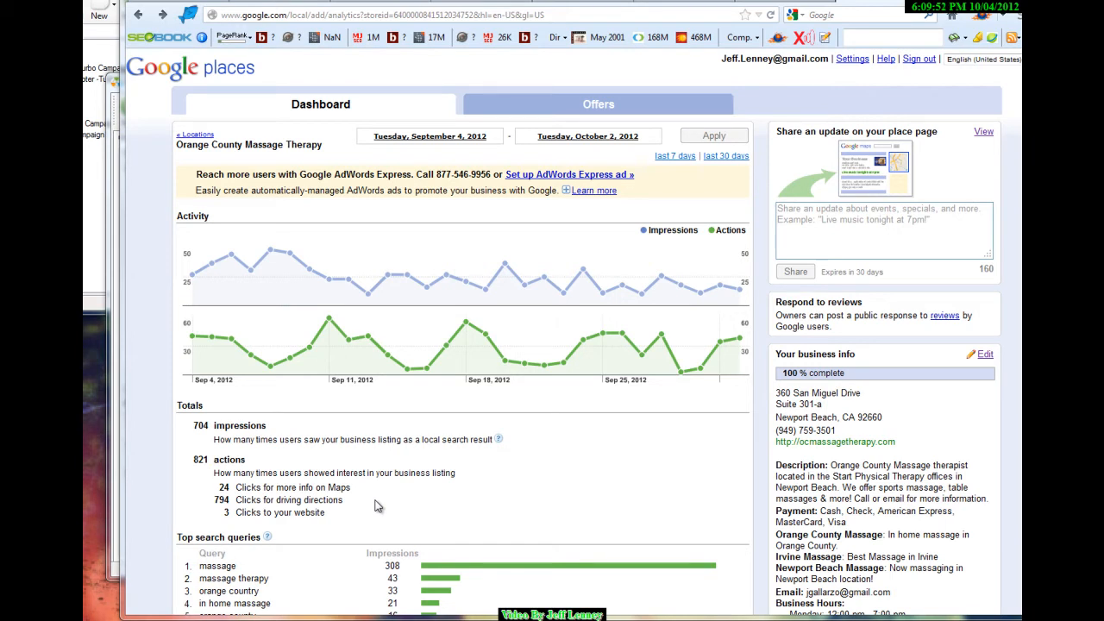
# View the Orange County Massage Therapy Google+ Local page, including its business details and reviews
pyautogui.click(964, 1)
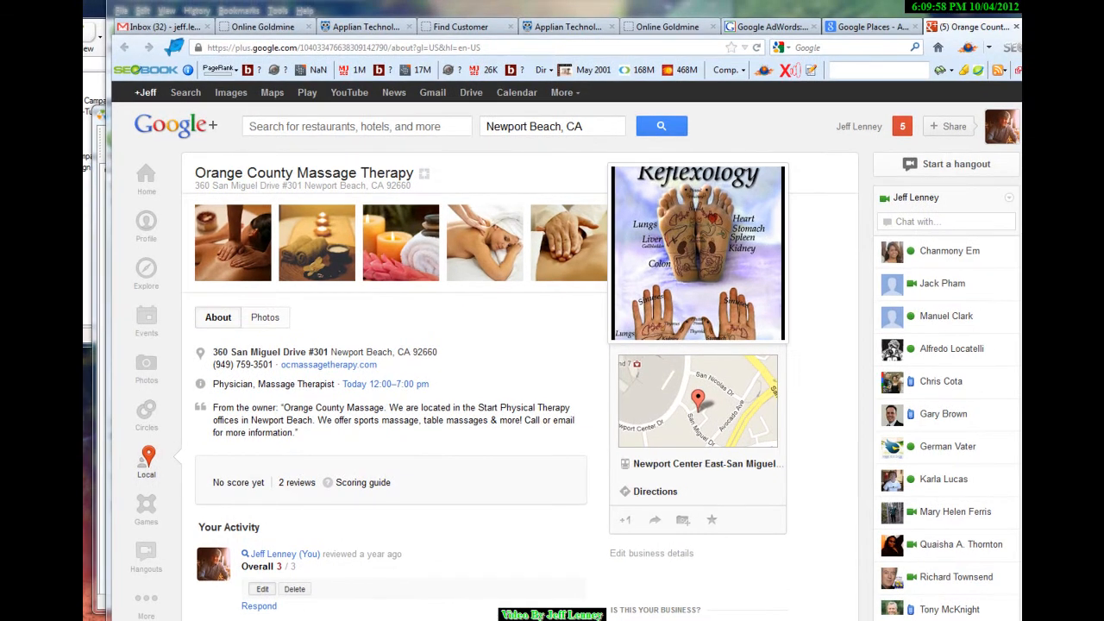
pyautogui.scroll(-1, 518, 388)
pyautogui.scroll(-3, 487, 384)
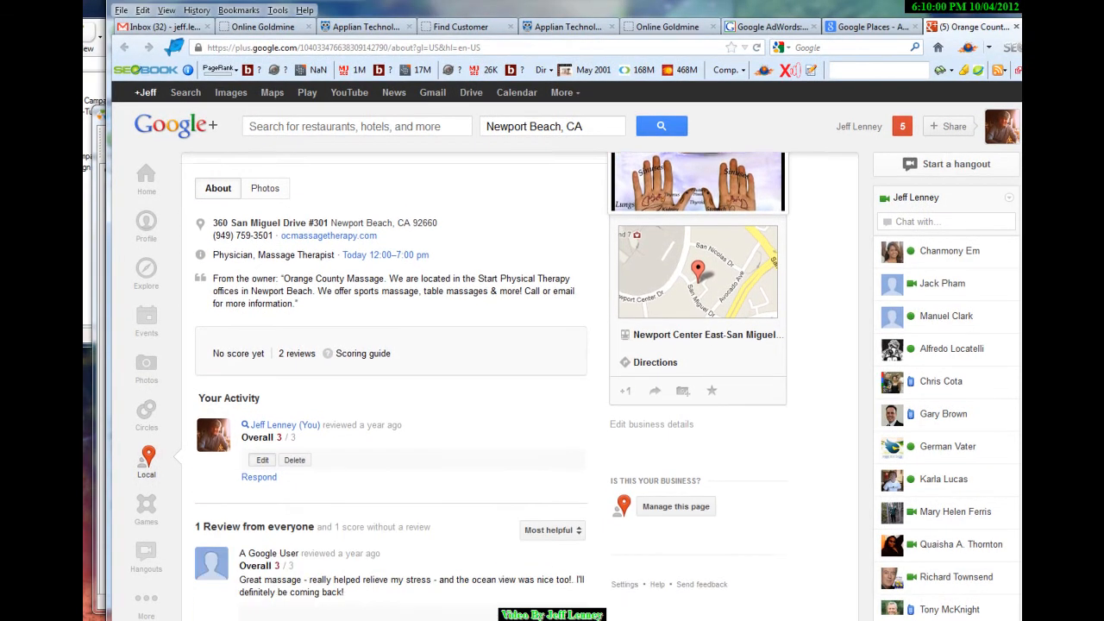
pyautogui.scroll(2, 487, 384)
pyautogui.scroll(2, 487, 384)
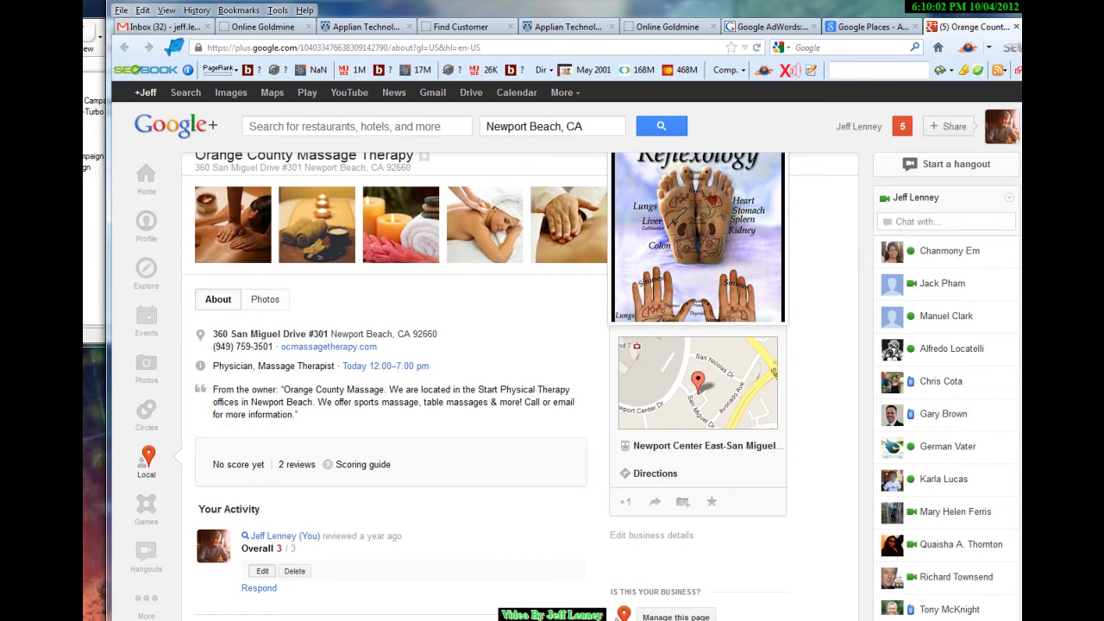
# Open the business info for editing in the Google Places dashboard and compare it with the business's Google+ Local page
pyautogui.click(891, 26)
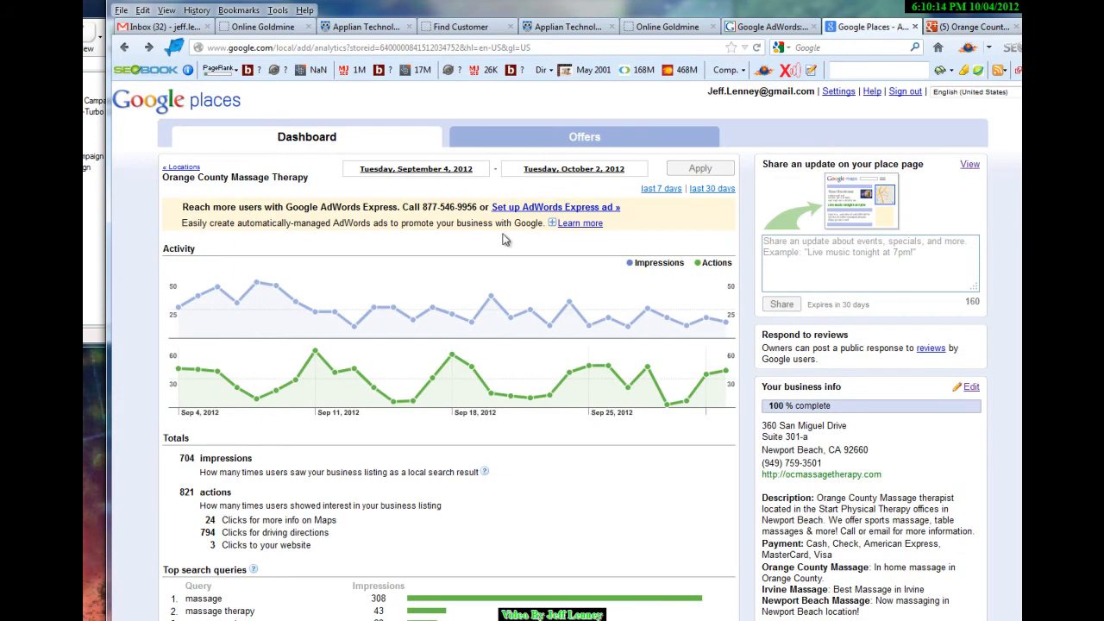
pyautogui.click(970, 388)
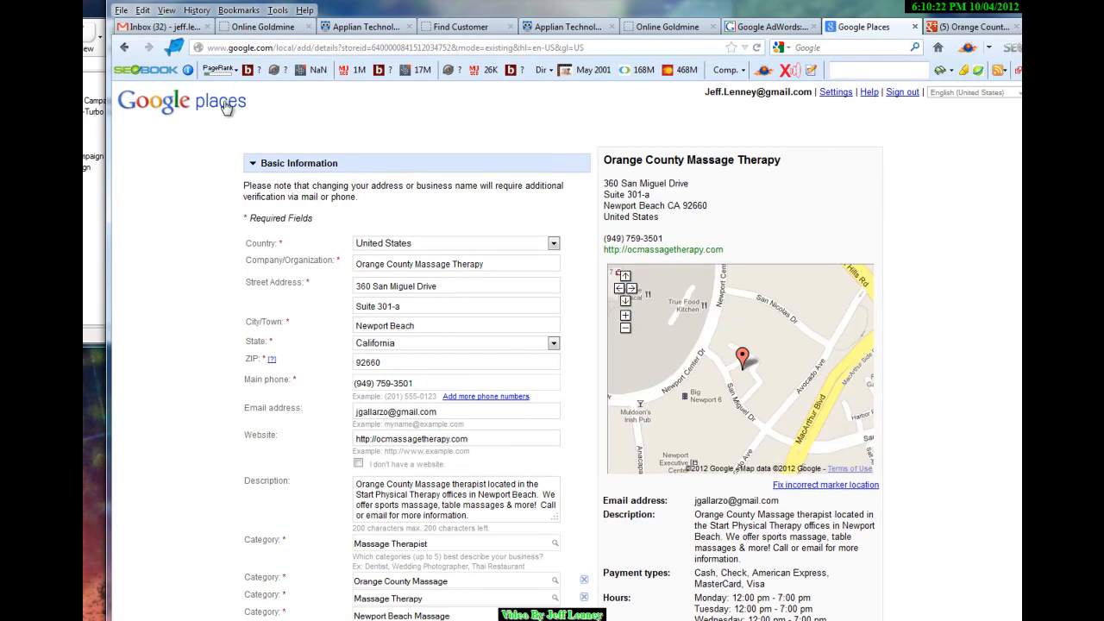
pyautogui.click(968, 29)
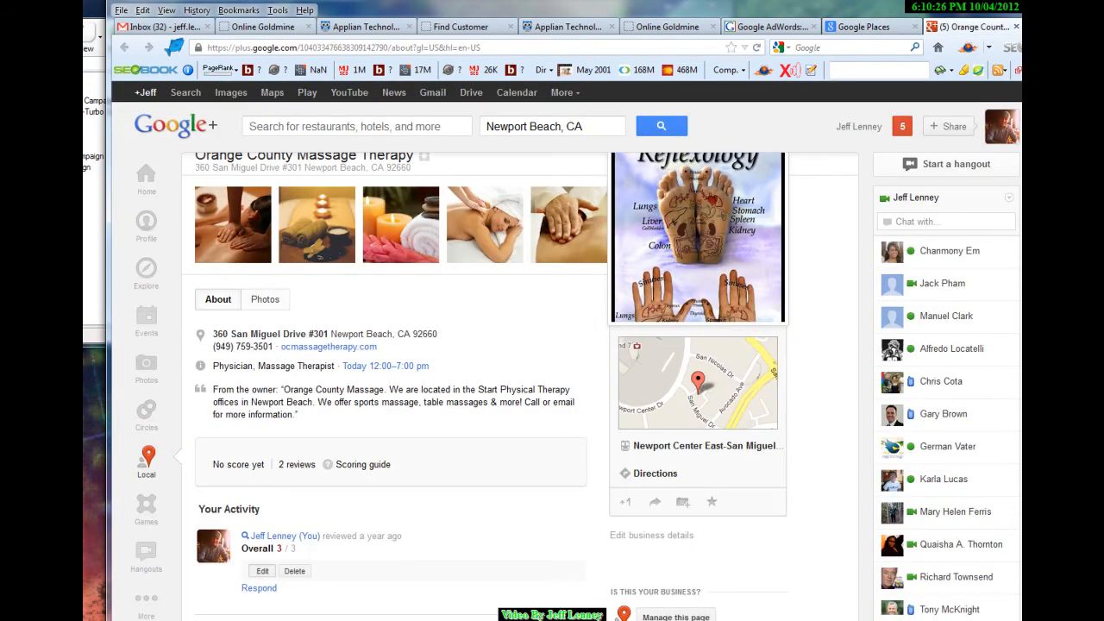
pyautogui.scroll(-7, 604, 345)
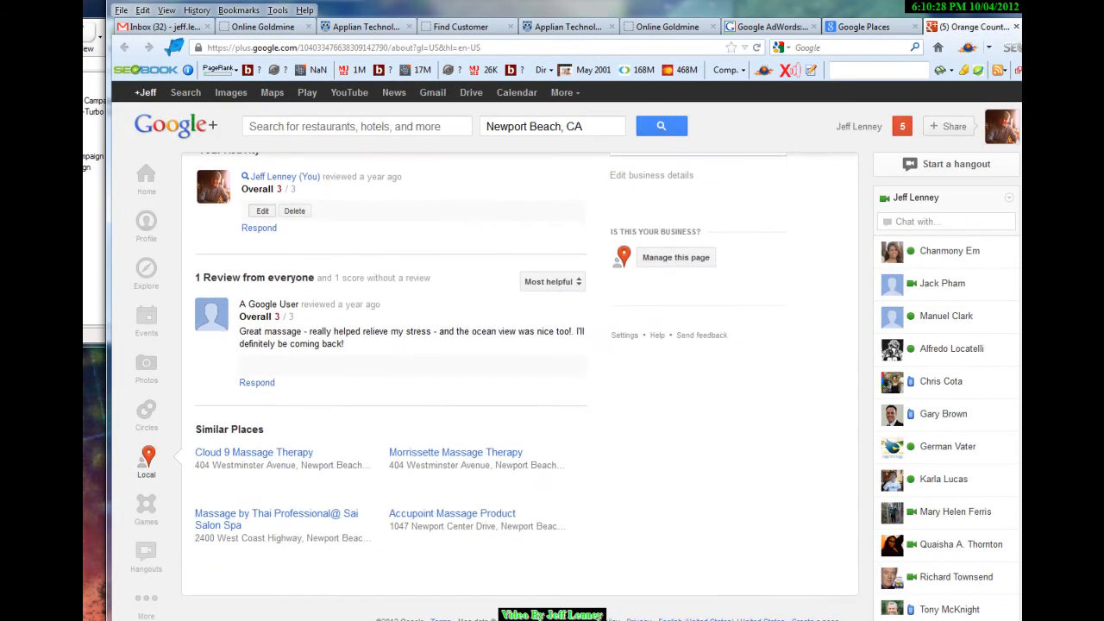
pyautogui.scroll(8, 604, 346)
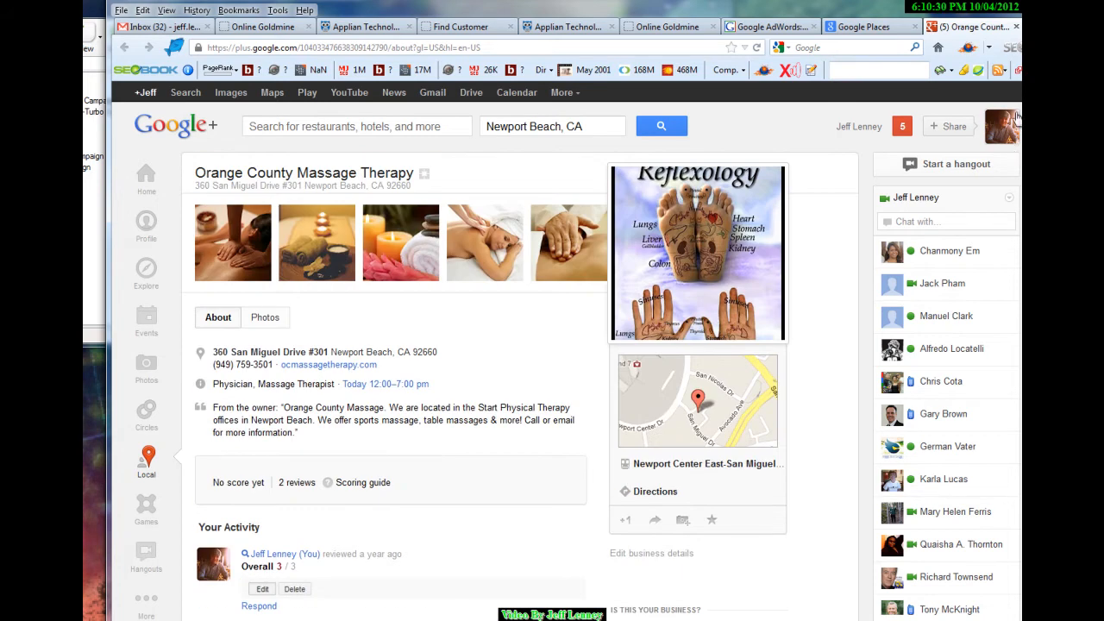
pyautogui.click(877, 31)
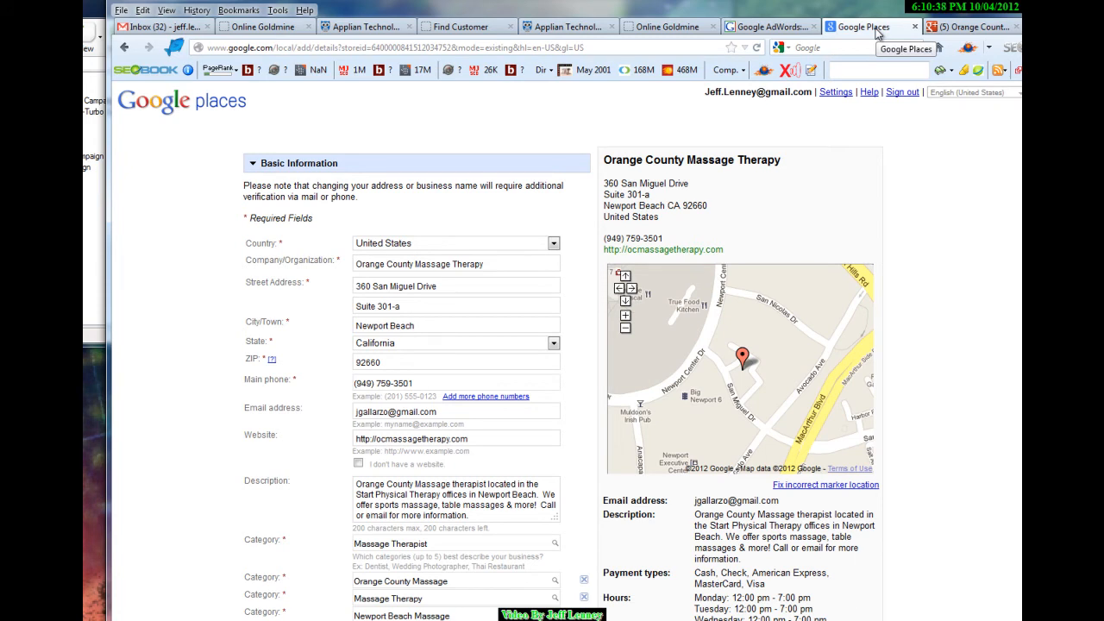
pyautogui.click(950, 31)
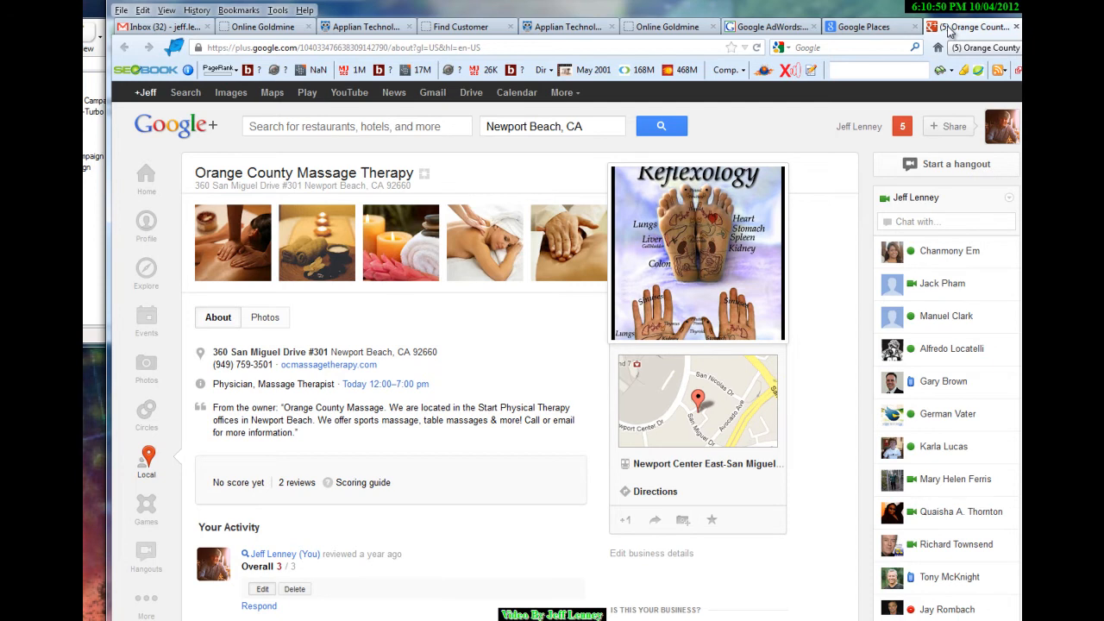
# Switch to SEnuke XCr, open the OC Massage campaign's New Account Creation Project 1 and select the Google Places sites without accounts
pyautogui.hotkey('alt', 'Tab')
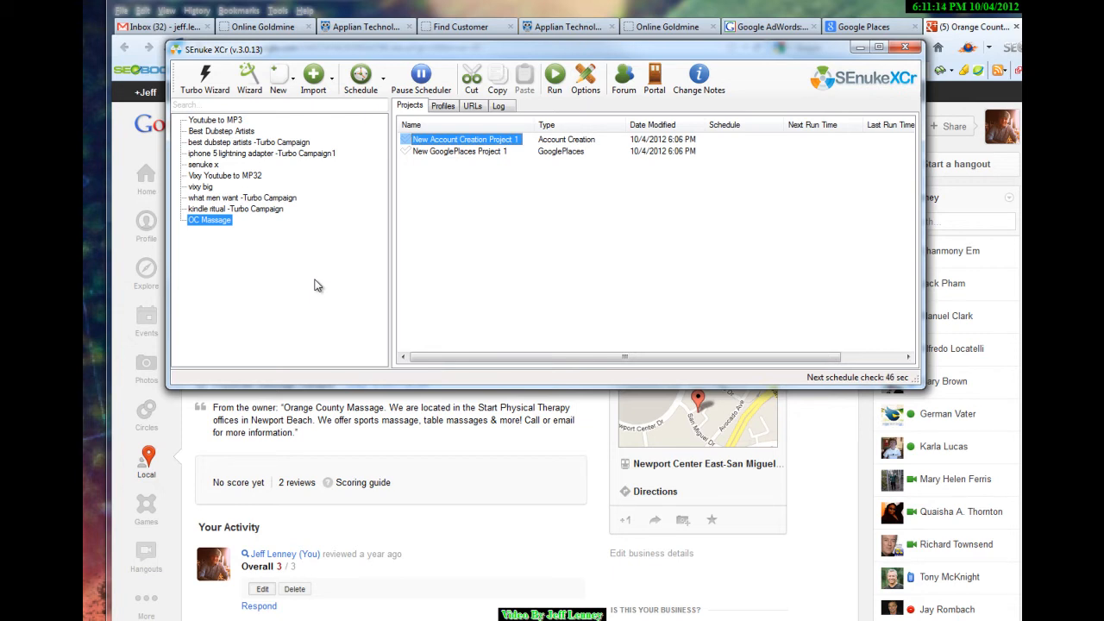
pyautogui.doubleClick(448, 140)
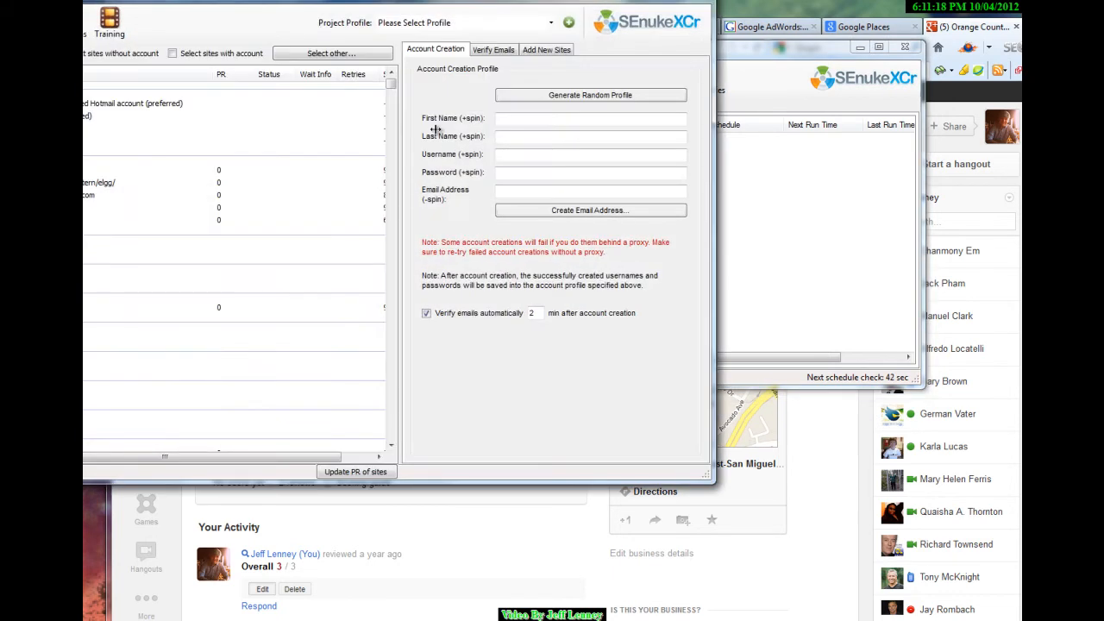
pyautogui.moveTo(315, 5); pyautogui.dragTo(496, 74)
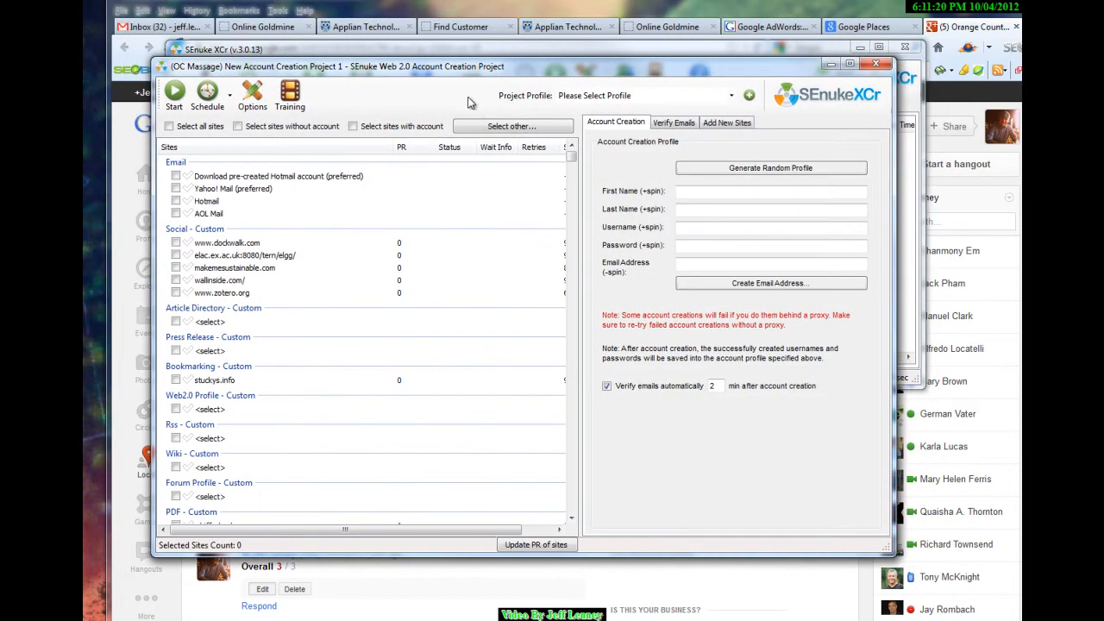
pyautogui.click(524, 127)
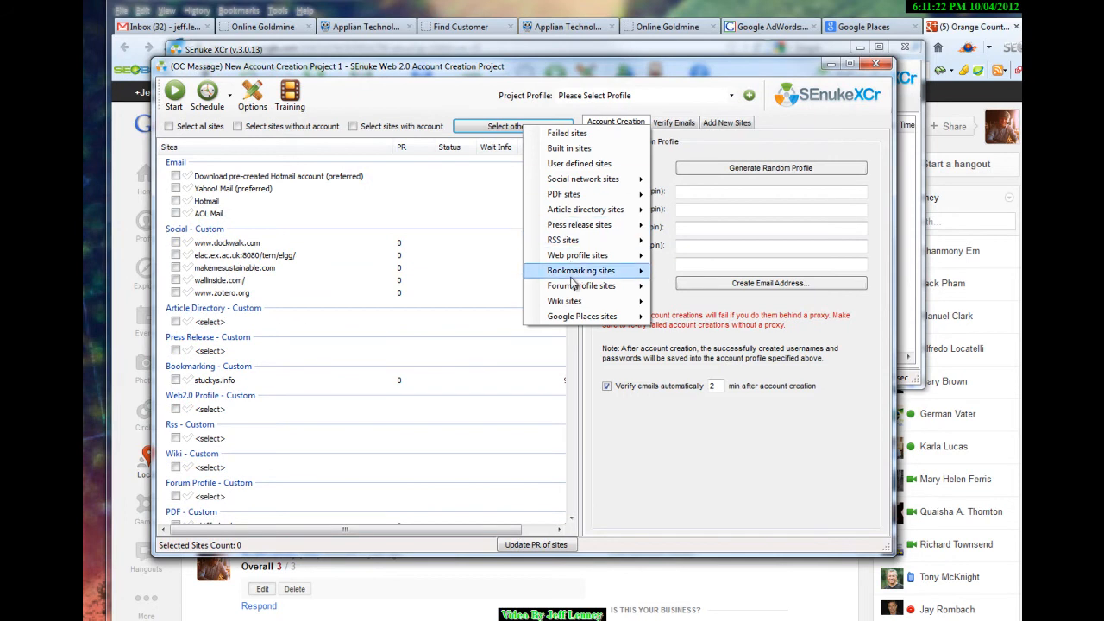
pyautogui.moveTo(569, 318)
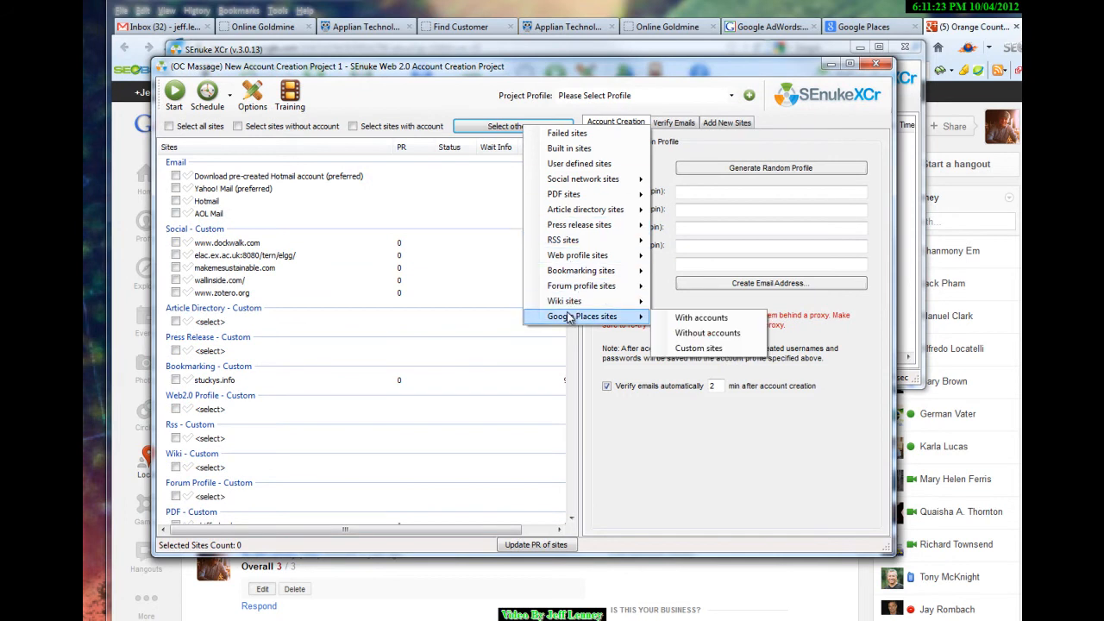
pyautogui.click(687, 335)
# Examine the selected sites in the Google Places group of the enlarged site list and close the account creation project
pyautogui.moveTo(568, 173); pyautogui.dragTo(547, 285)
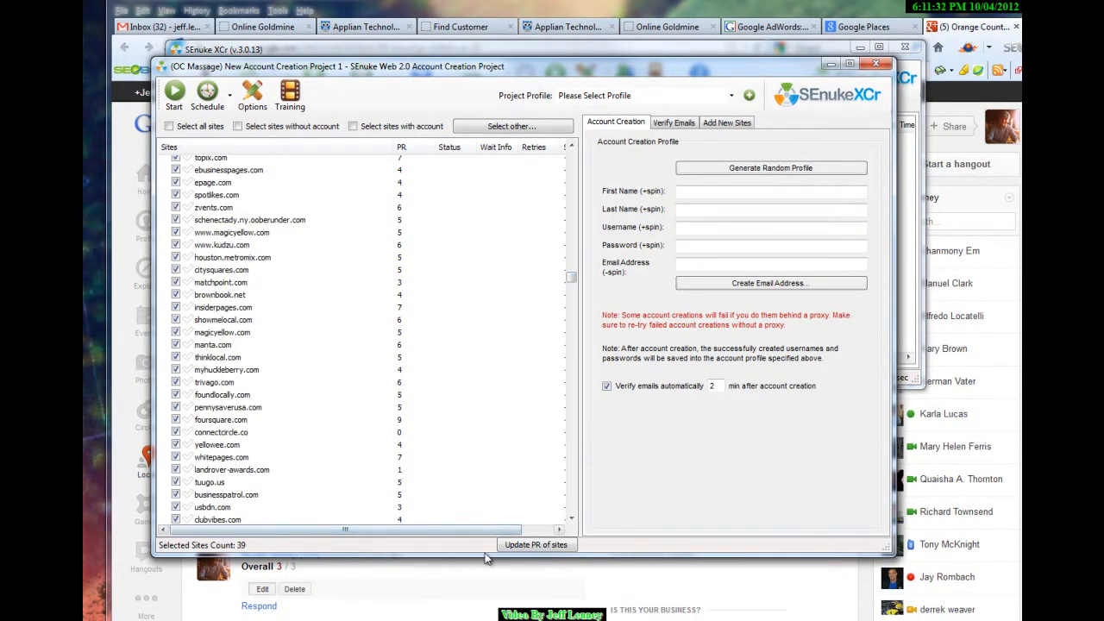
pyautogui.moveTo(487, 557); pyautogui.dragTo(484, 618)
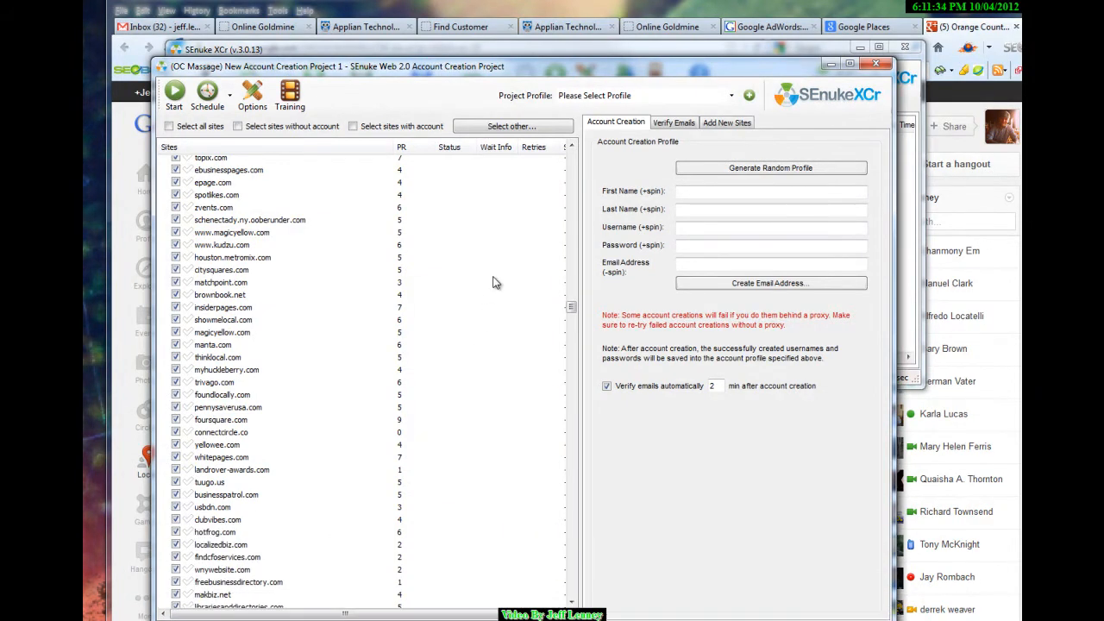
pyautogui.scroll(2, 571, 306)
pyautogui.scroll(-3, 572, 311)
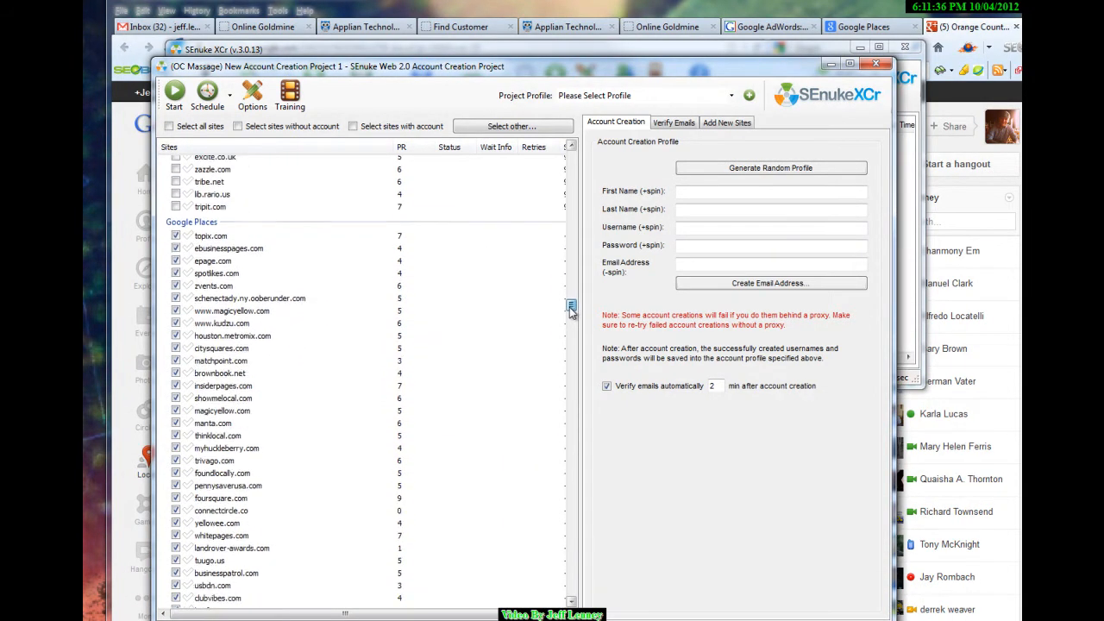
pyautogui.click(571, 147)
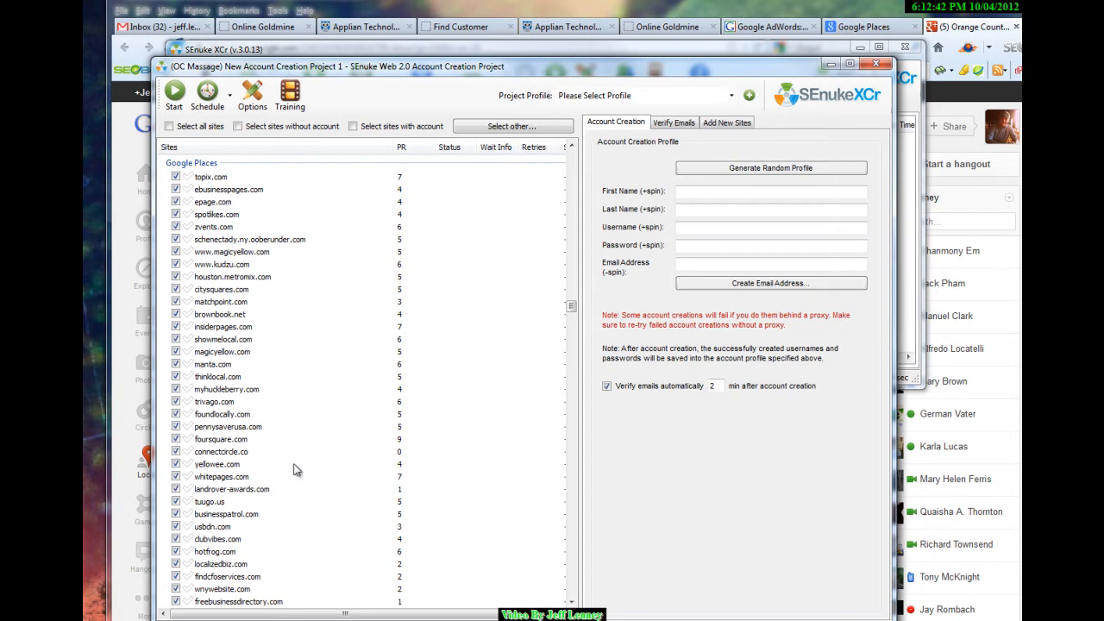
pyautogui.click(571, 604)
pyautogui.click(571, 603)
pyautogui.click(571, 604)
pyautogui.click(571, 604)
pyautogui.click(571, 604)
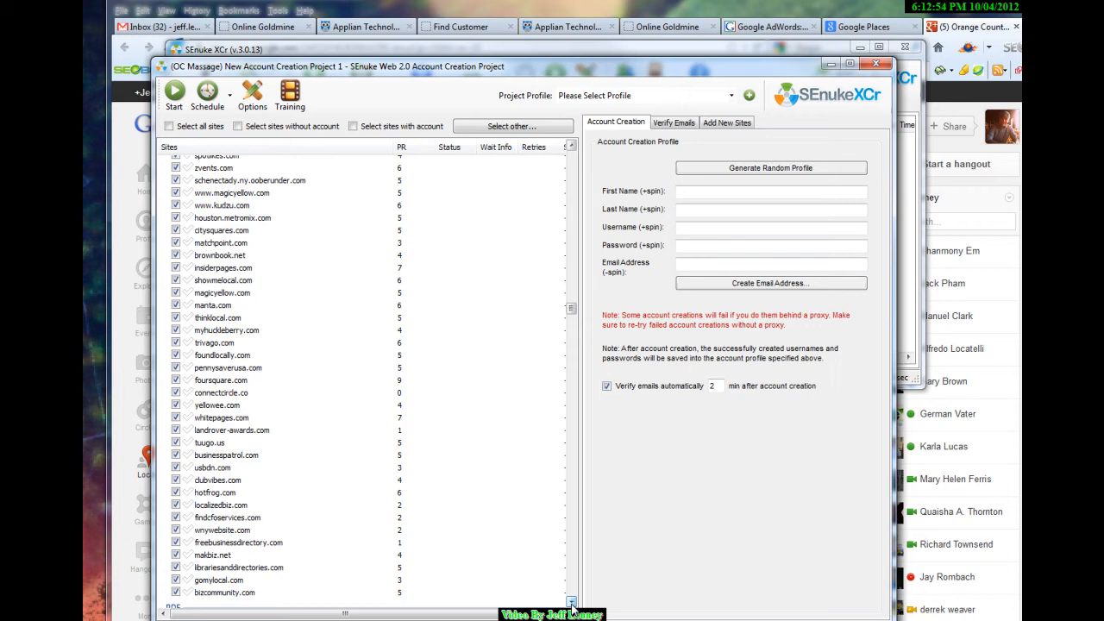
pyautogui.click(572, 147)
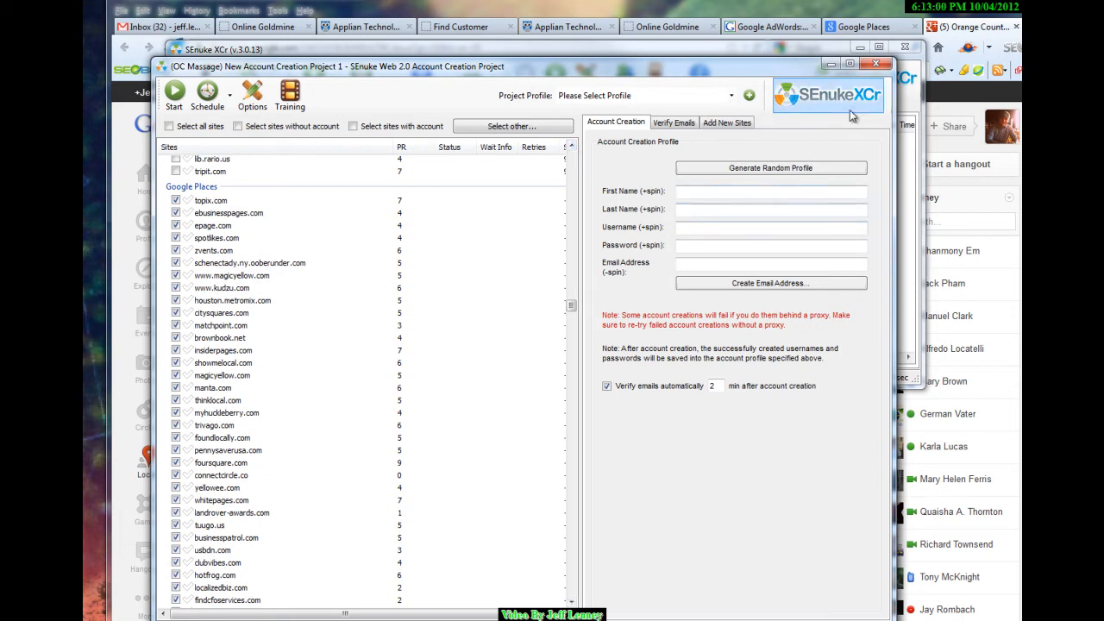
pyautogui.click(877, 64)
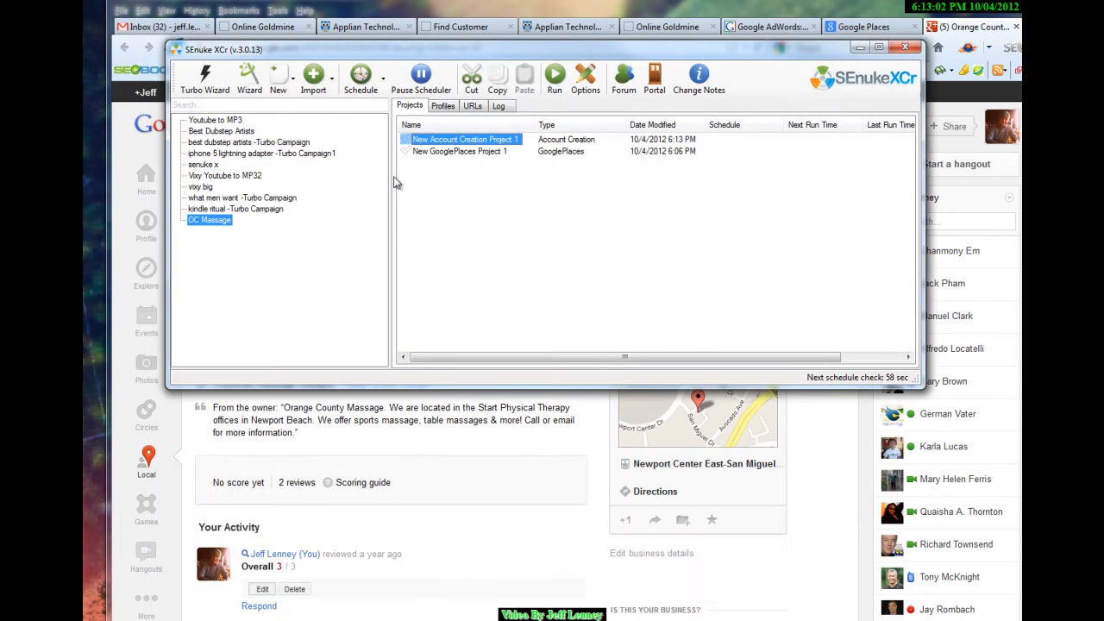
pyautogui.click(278, 87)
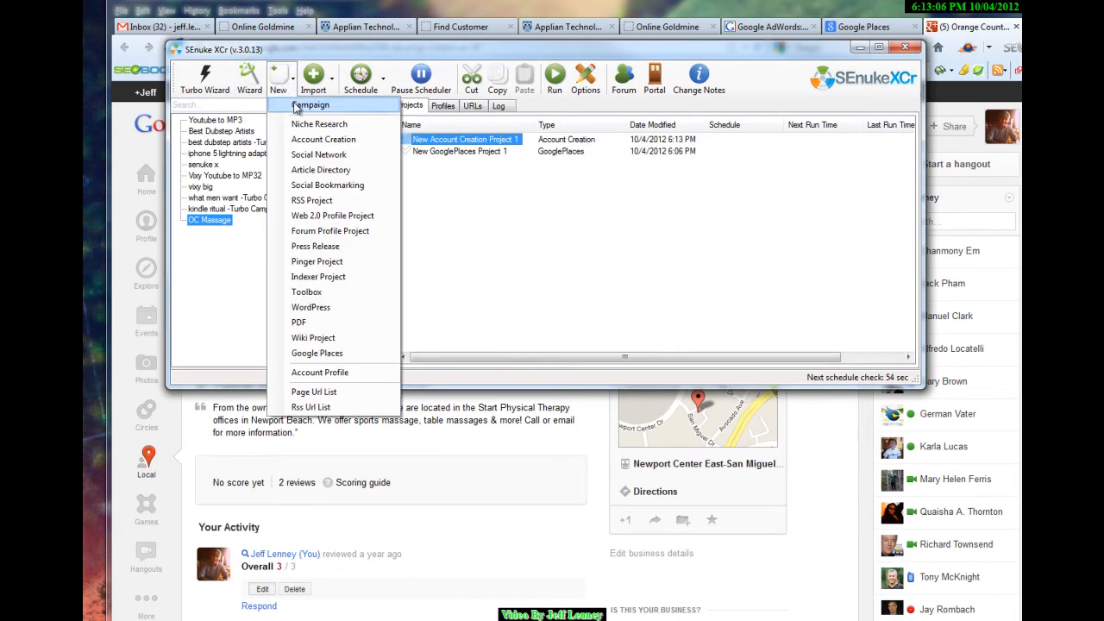
pyautogui.click(226, 285)
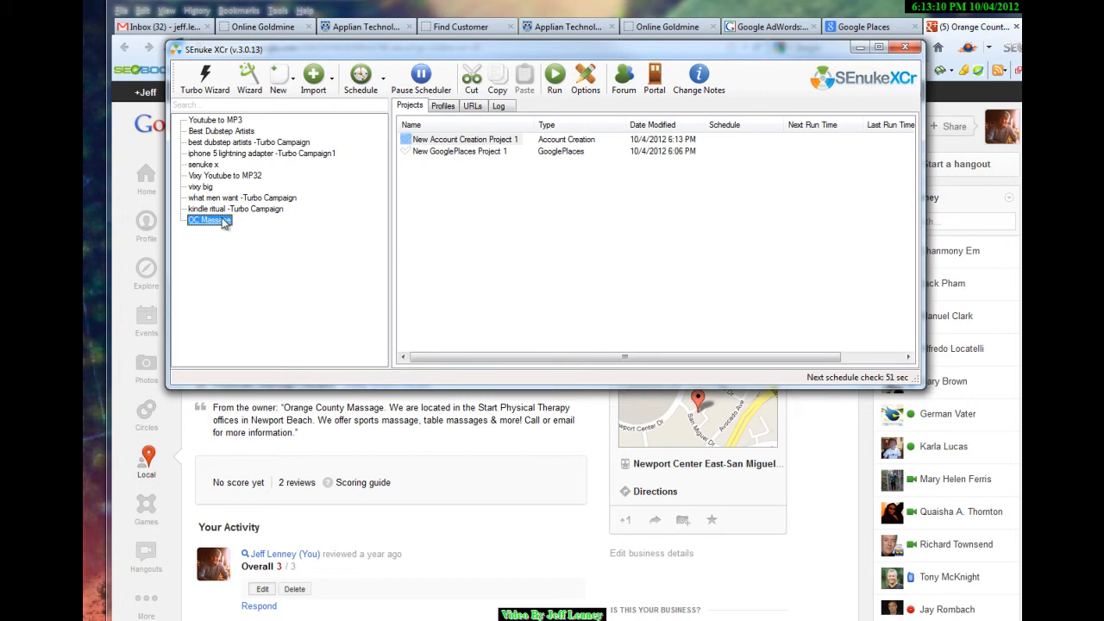
pyautogui.click(285, 95)
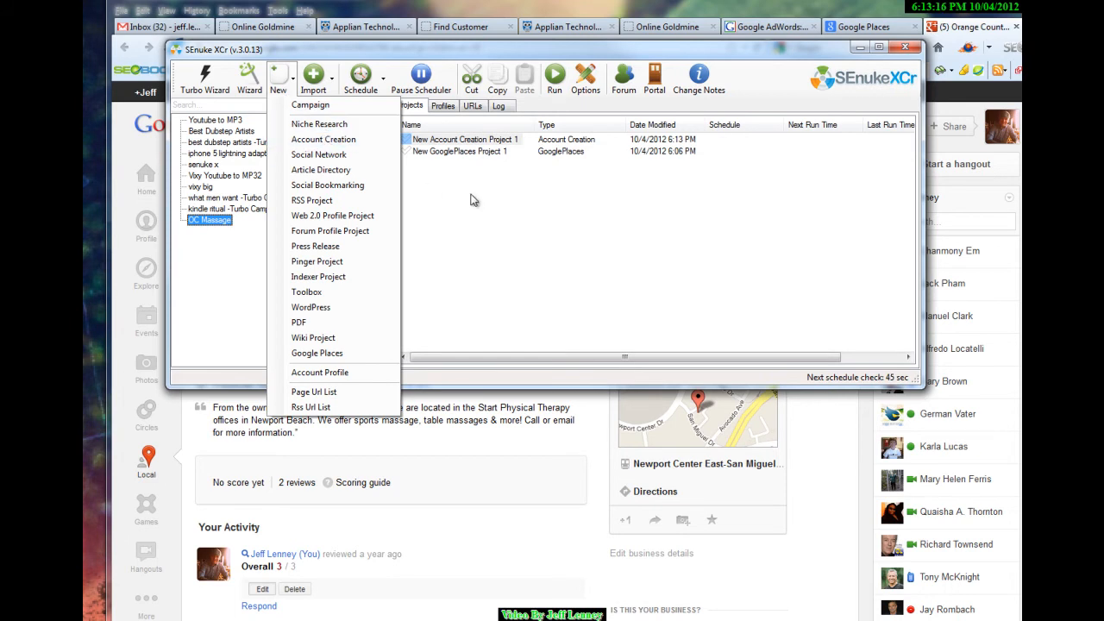
pyautogui.click(434, 191)
pyautogui.click(448, 141)
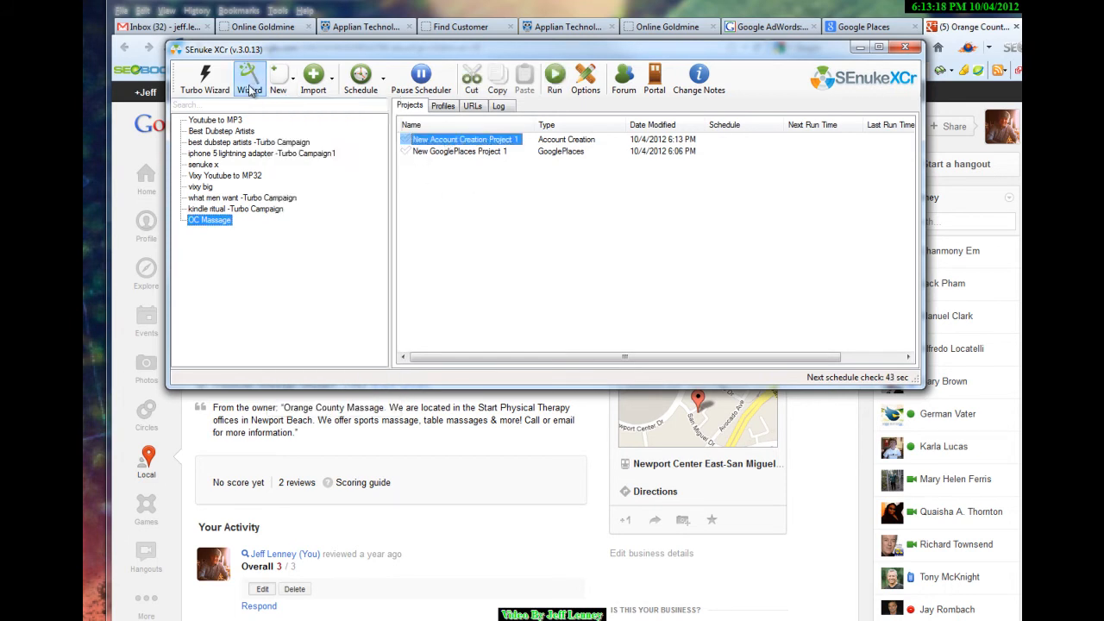
# Add another Google Places project to the OC Massage campaign and delete it again
pyautogui.click(280, 86)
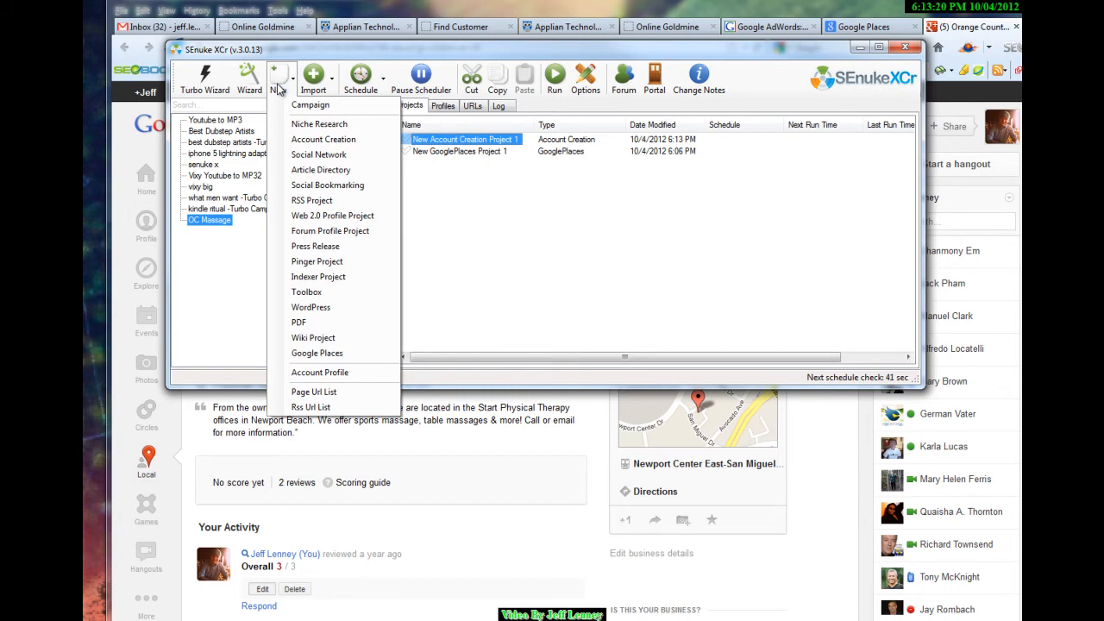
pyautogui.click(304, 353)
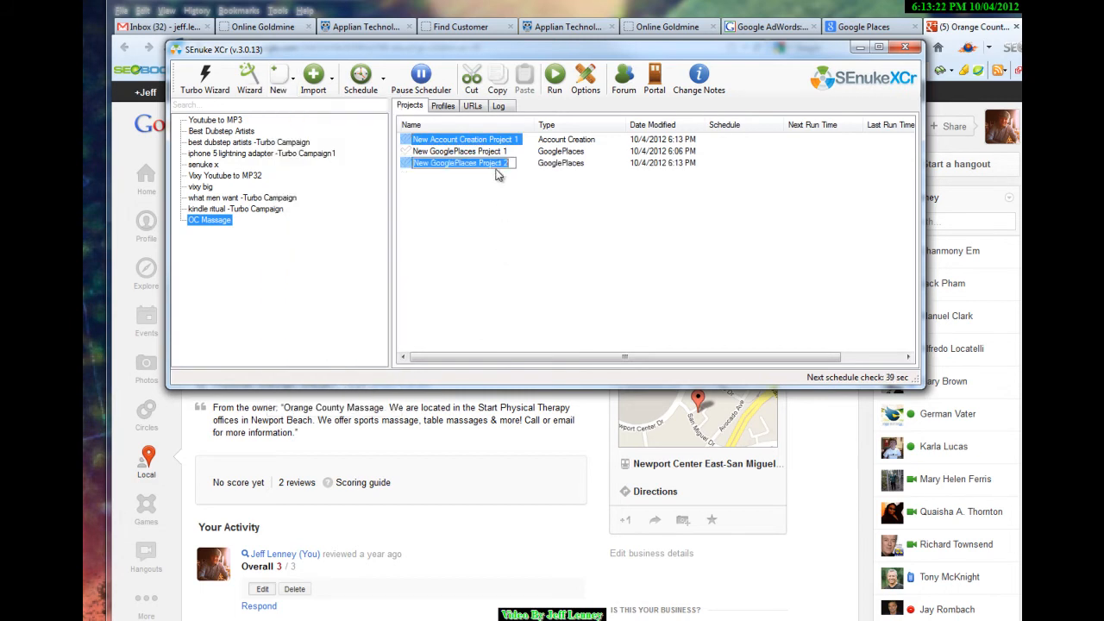
pyautogui.click(486, 164)
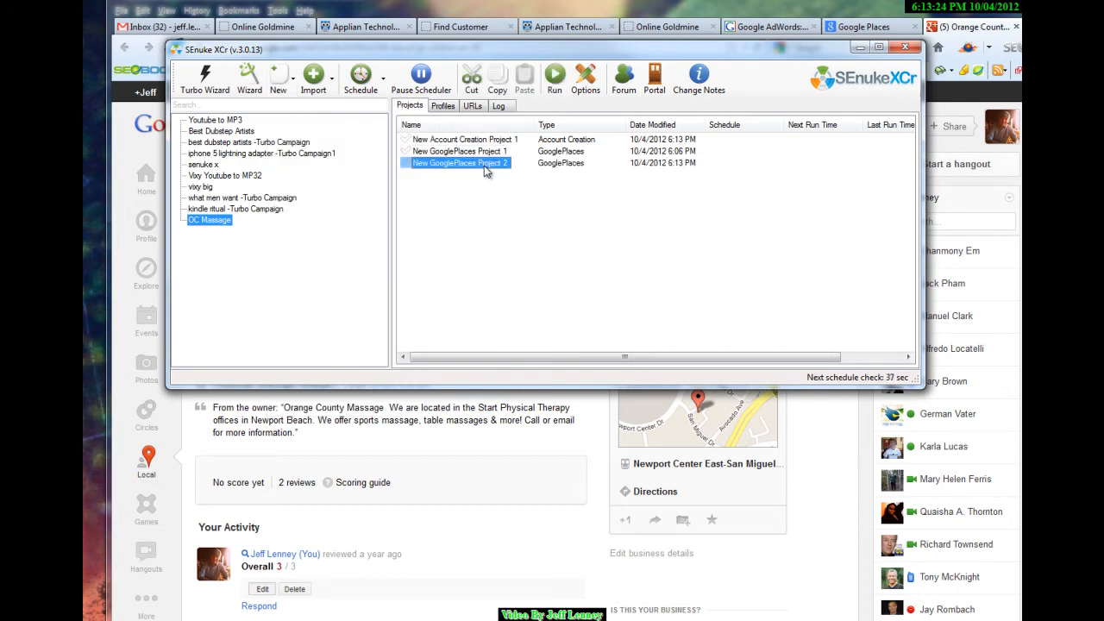
pyautogui.press('Delete')
pyautogui.click(678, 369)
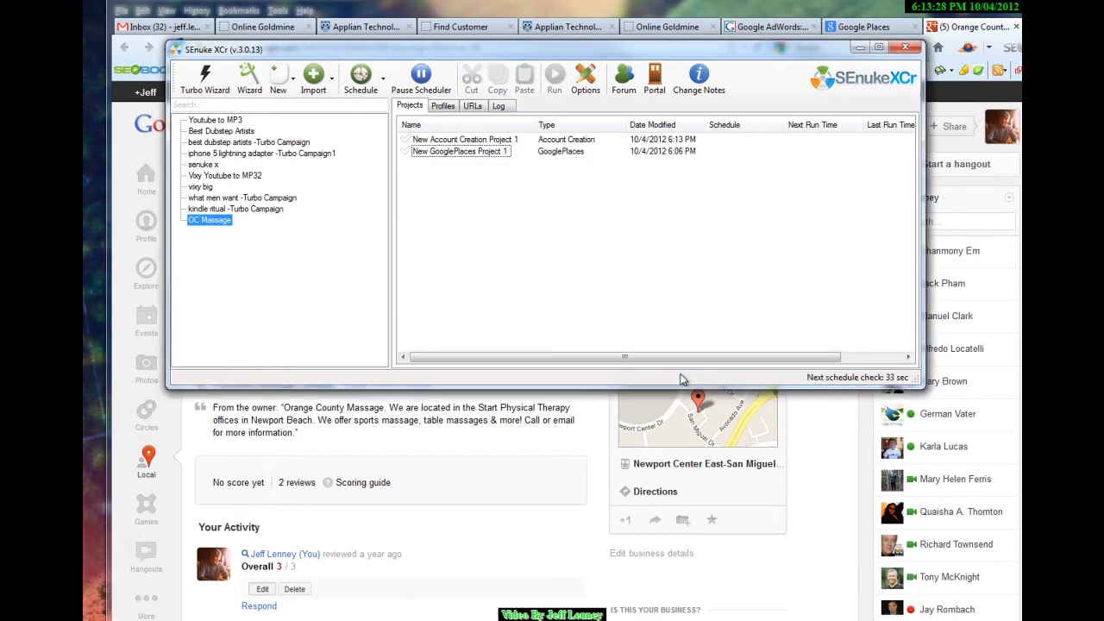
# Reopen New Account Creation Project 1 and include the option to download a pre-created Hotmail account
pyautogui.doubleClick(450, 142)
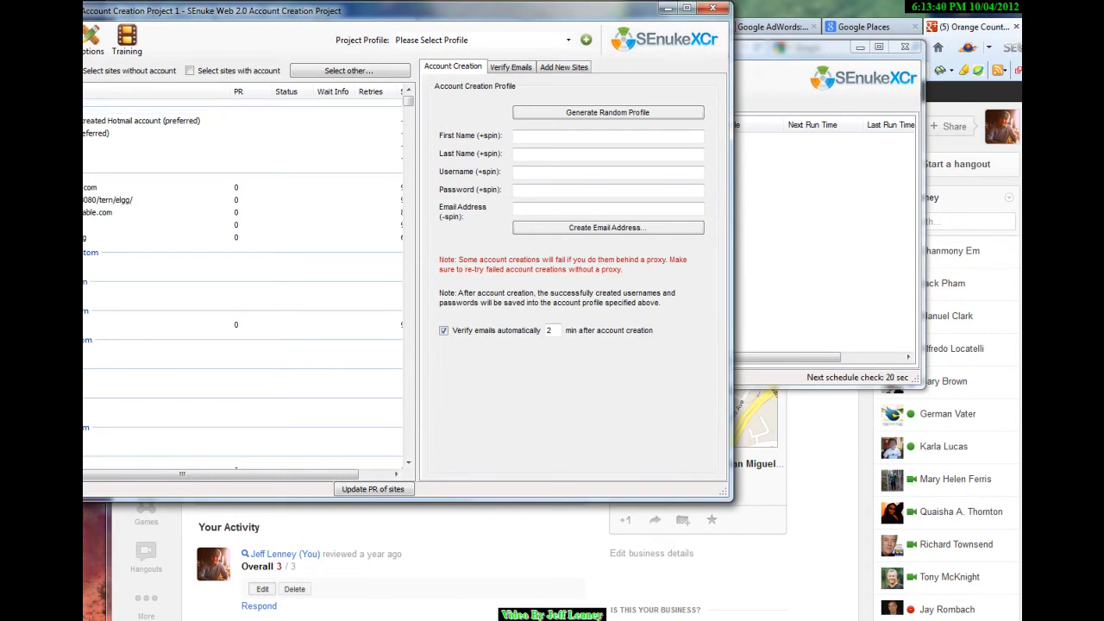
pyautogui.moveTo(140, 16); pyautogui.dragTo(325, 40)
pyautogui.click(199, 146)
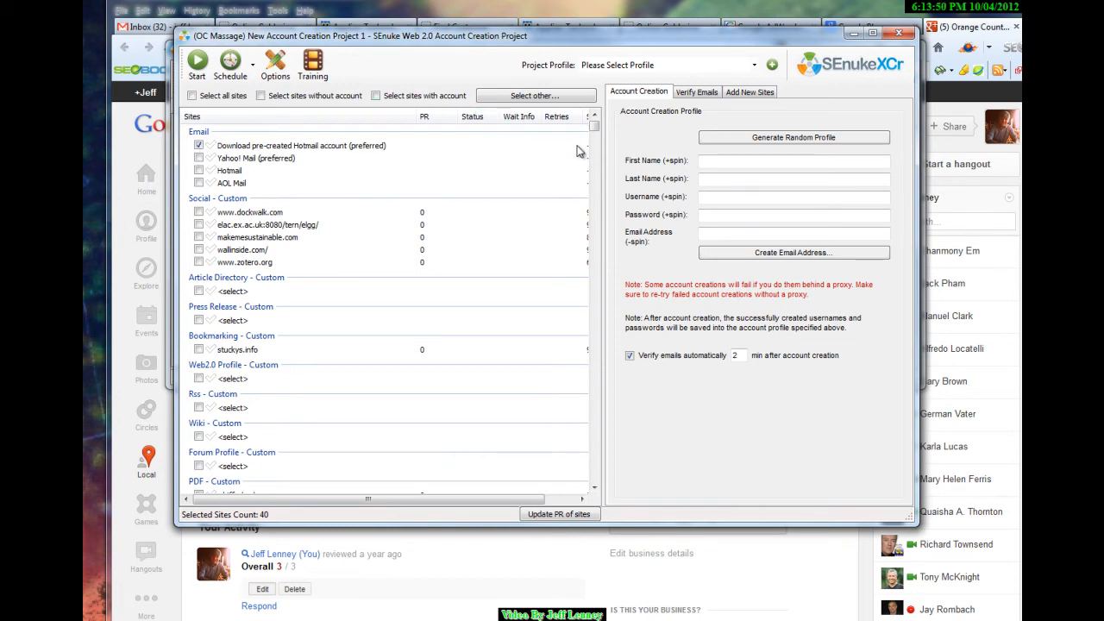
# Apply the selection of Google Places sites without accounts to the project's site list again
pyautogui.click(553, 102)
pyautogui.moveTo(597, 293)
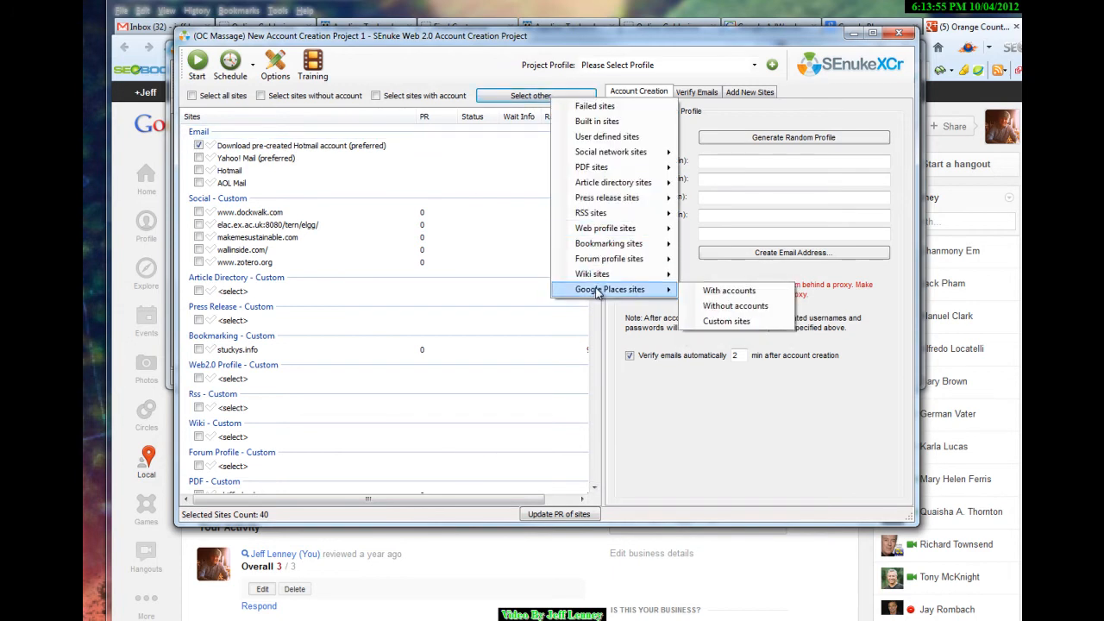
pyautogui.click(735, 308)
pyautogui.moveTo(595, 127)
pyautogui.mouseDown()
pyautogui.moveTo(595, 423)
pyautogui.moveTo(593, 127)
pyautogui.mouseUp()
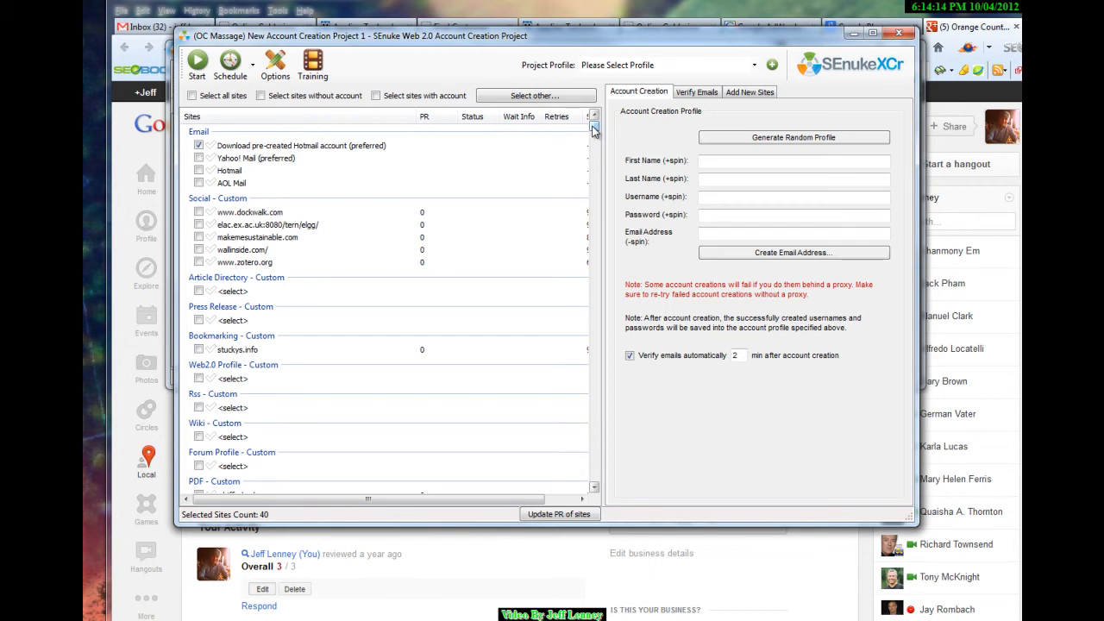
# Generate a random account creation profile for the project and try to start the run
pyautogui.click(738, 143)
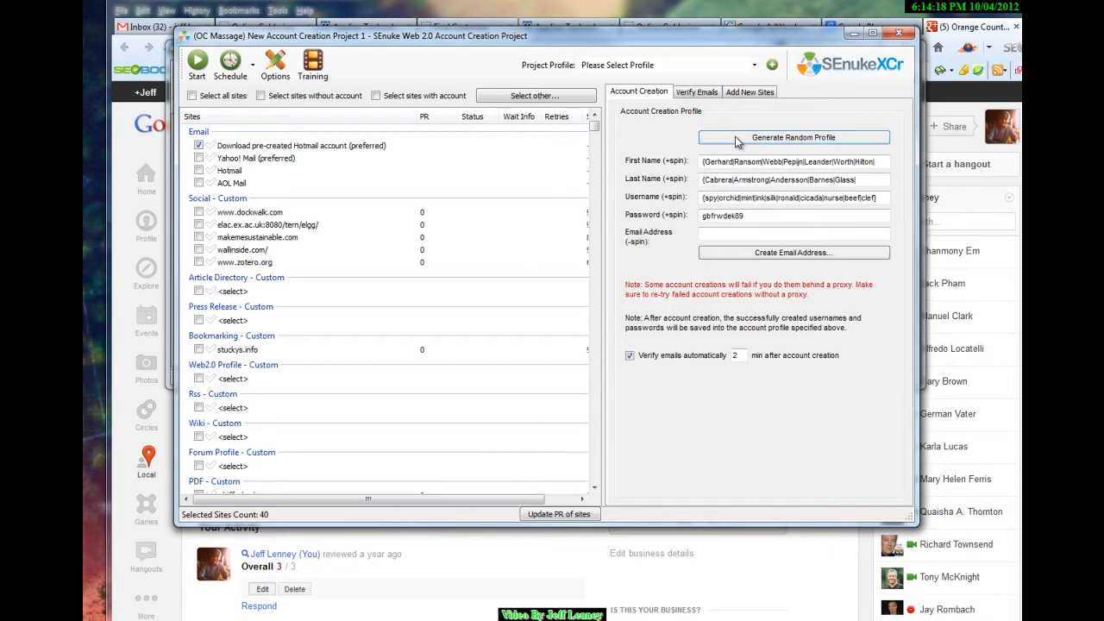
pyautogui.click(198, 62)
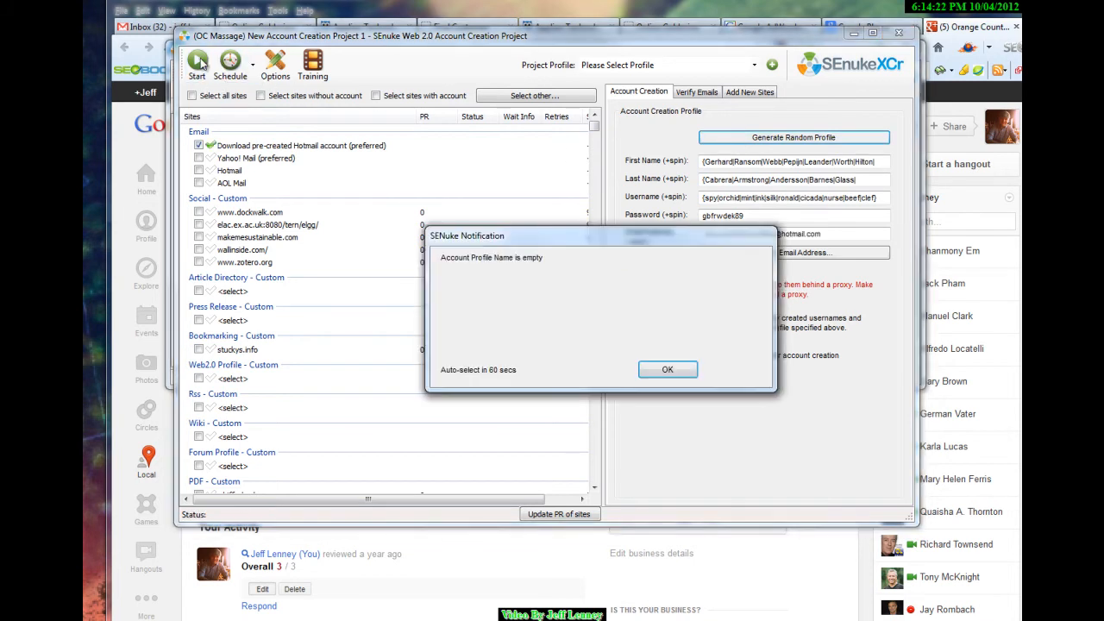
pyautogui.click(667, 369)
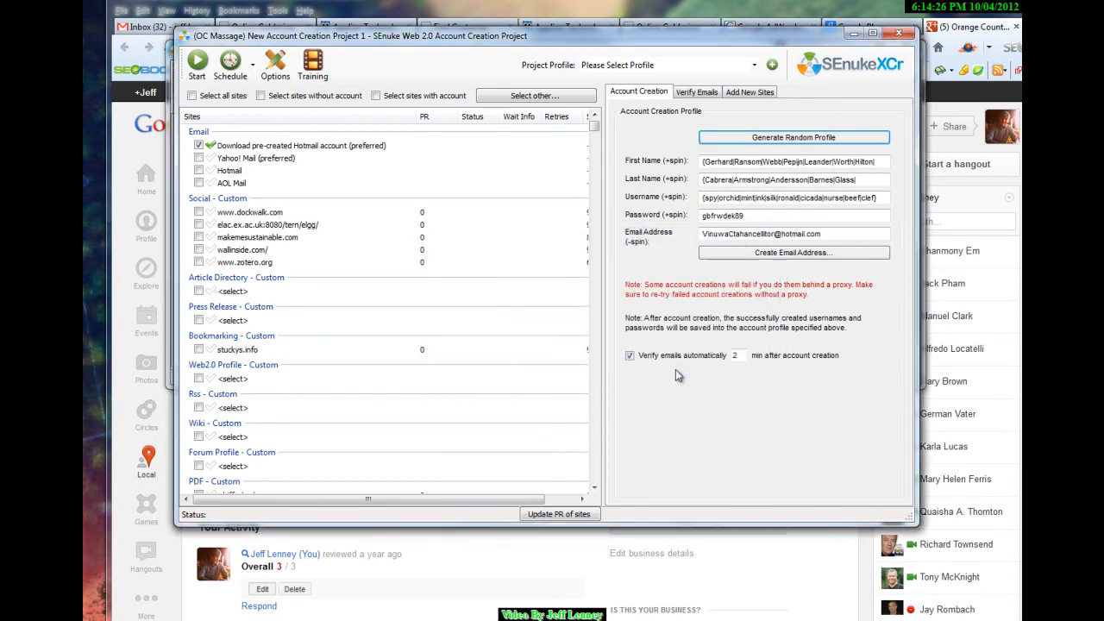
# Add a new project profile named Google Places Project and save it as the project's profile
pyautogui.click(753, 67)
pyautogui.click(753, 67)
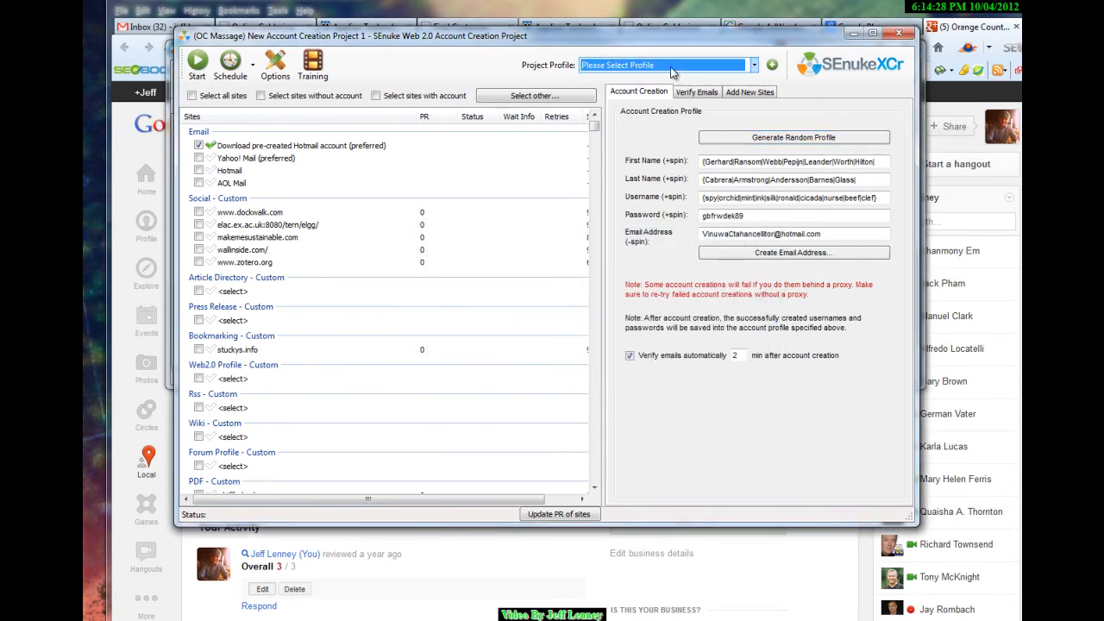
pyautogui.click(773, 67)
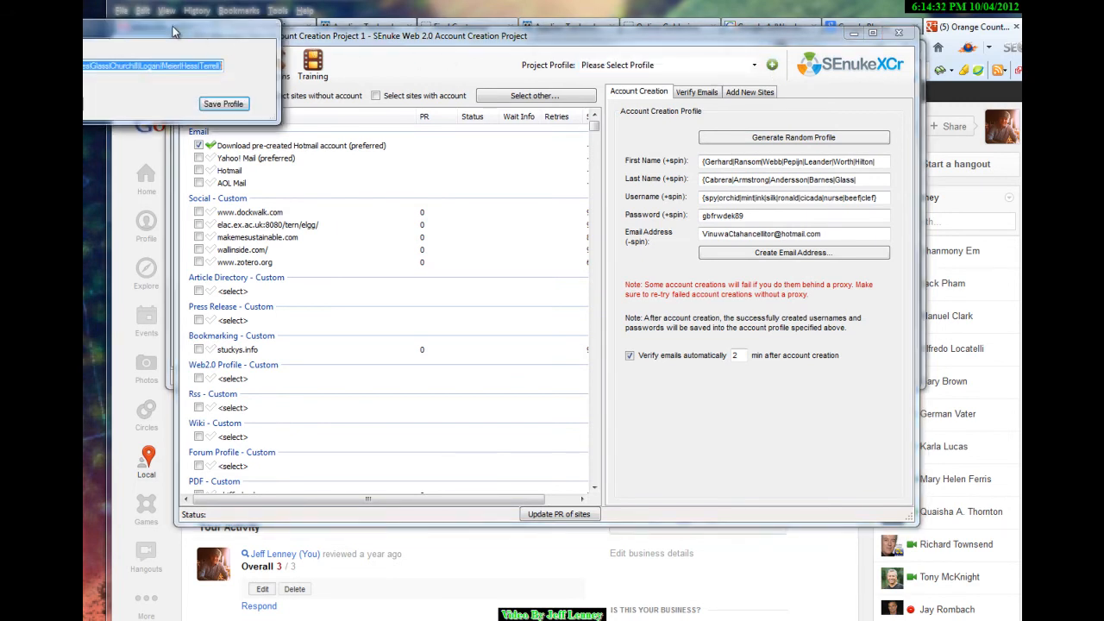
pyautogui.moveTo(151, 35); pyautogui.dragTo(404, 85)
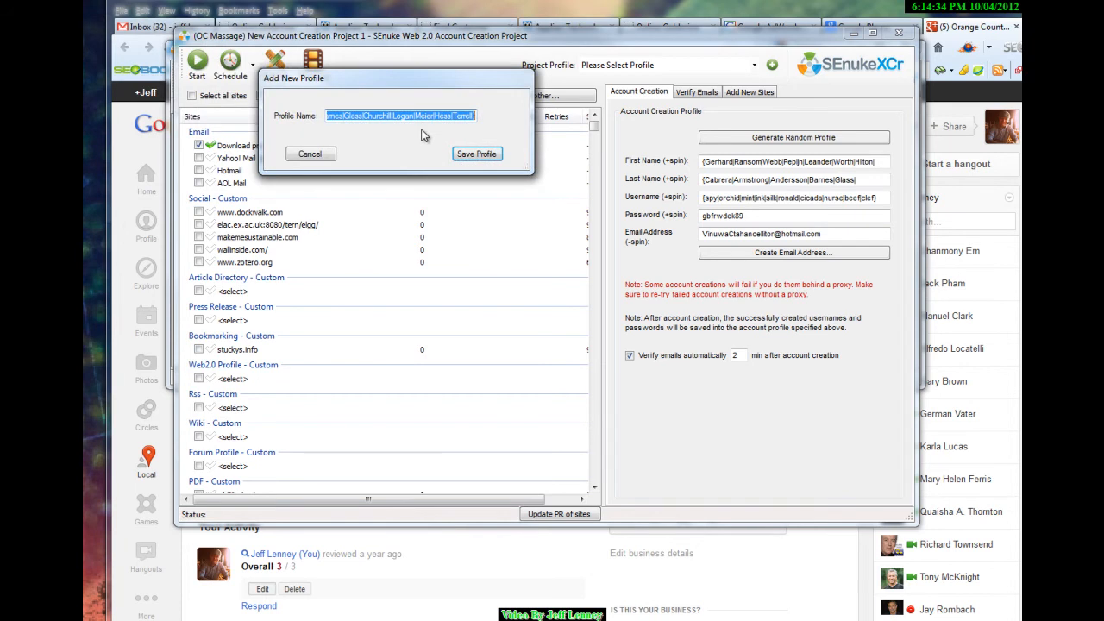
pyautogui.write('Go')
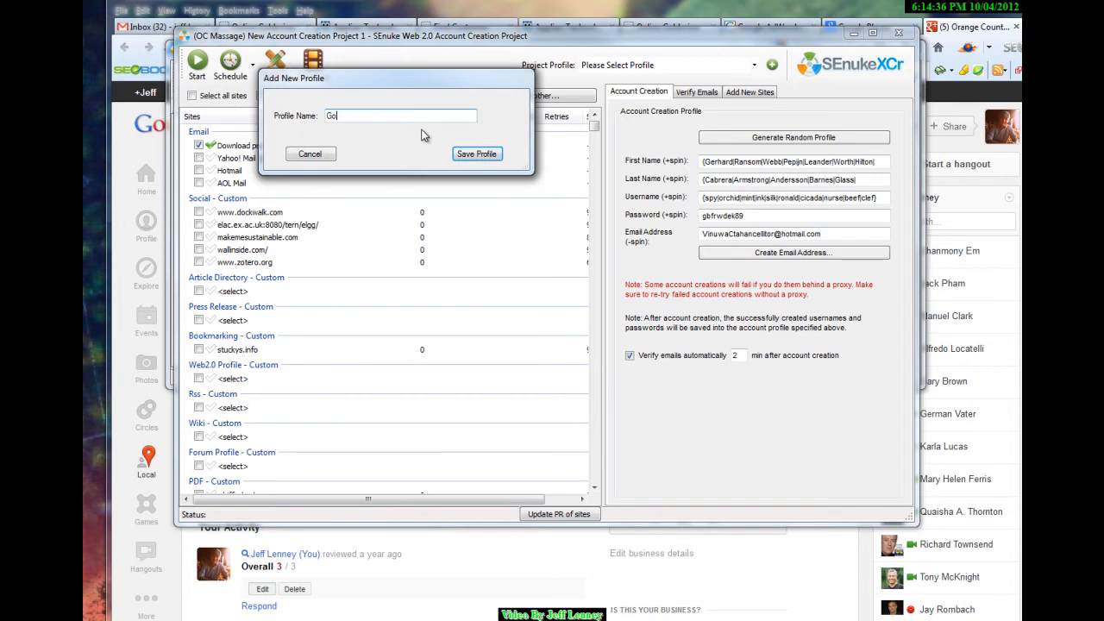
pyautogui.write('ogle Places Project')
pyautogui.press('Return')
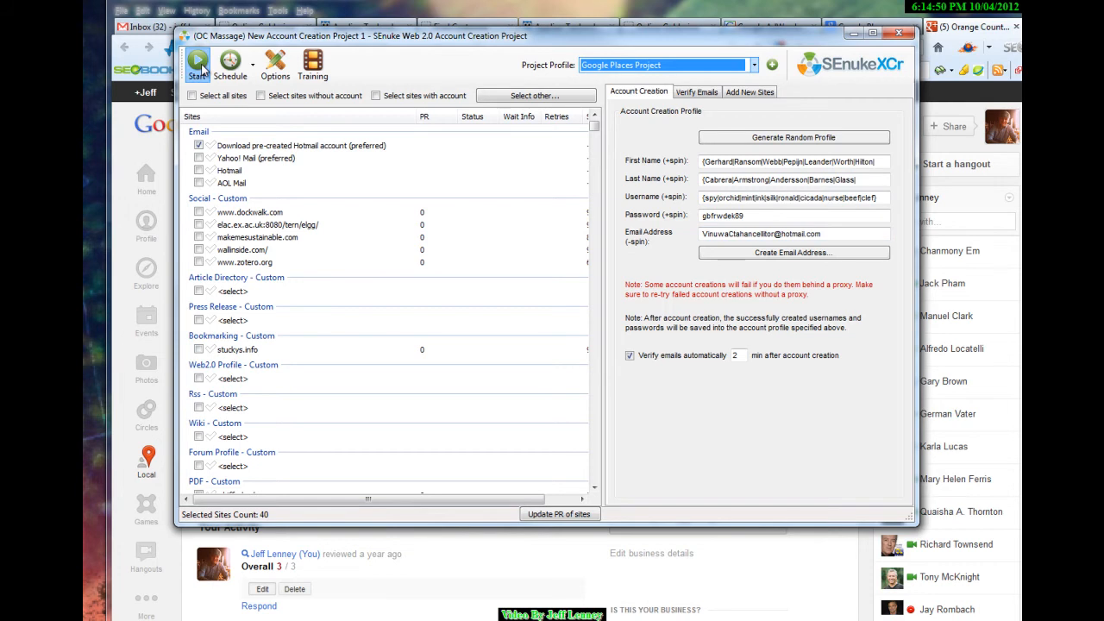
# Start the account creation run and check the selected sites in the Google Places group
pyautogui.click(200, 67)
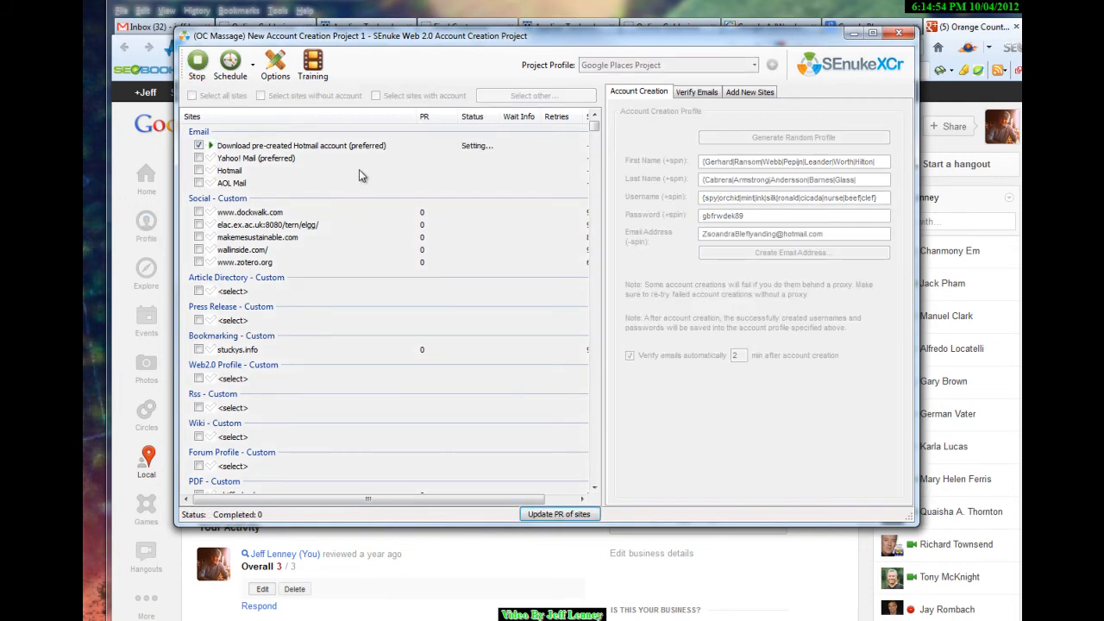
pyautogui.moveTo(595, 134); pyautogui.dragTo(595, 246)
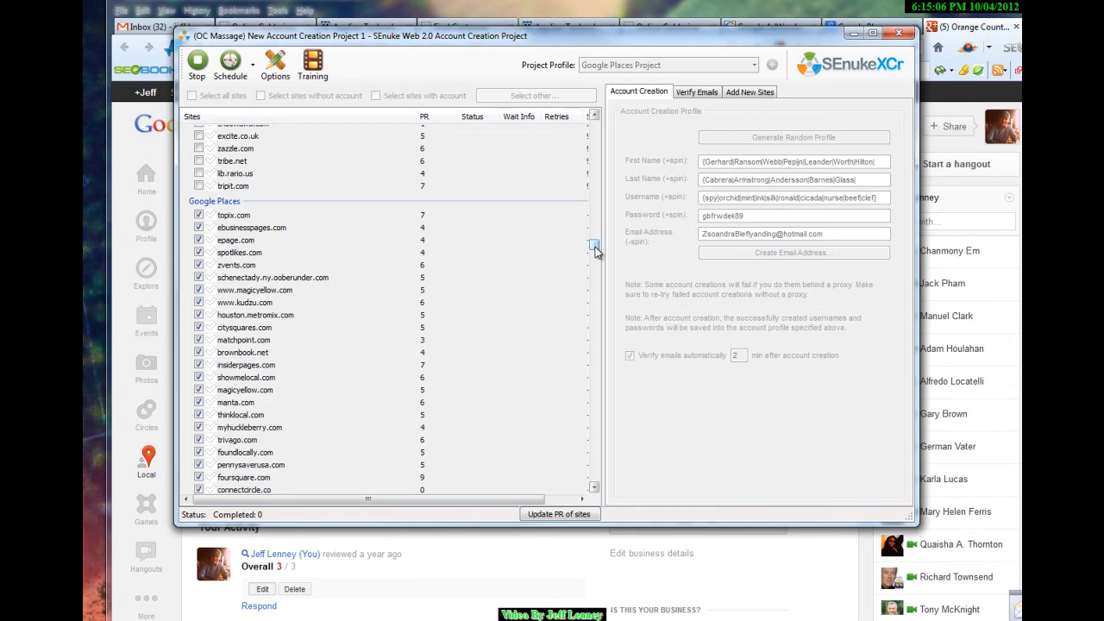
pyautogui.moveTo(595, 250); pyautogui.dragTo(595, 126)
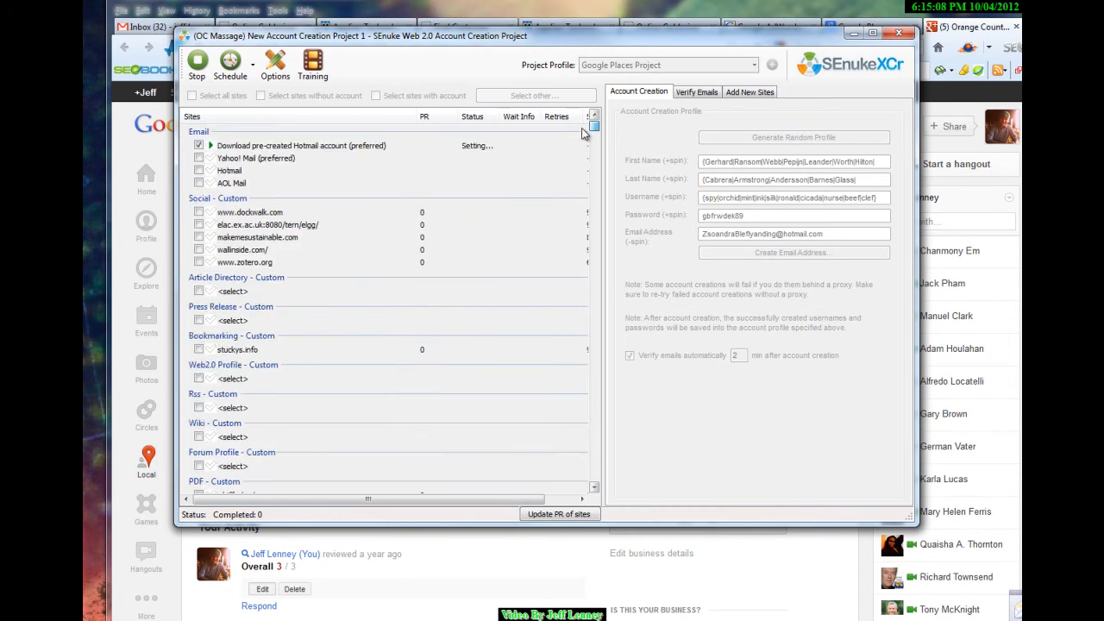
pyautogui.click(440, 620)
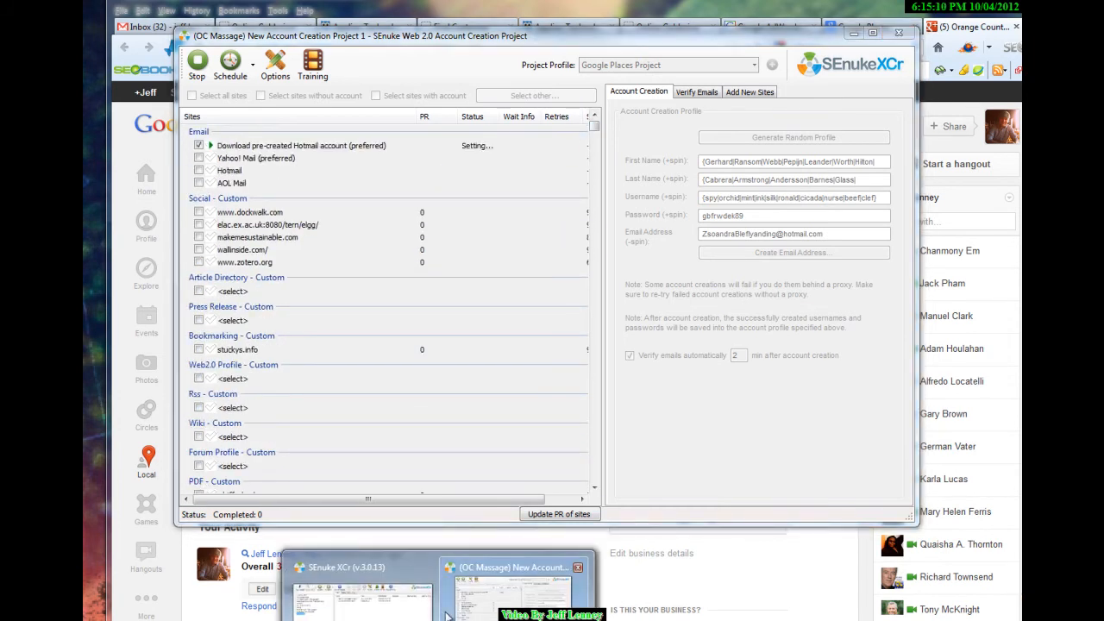
pyautogui.click(514, 591)
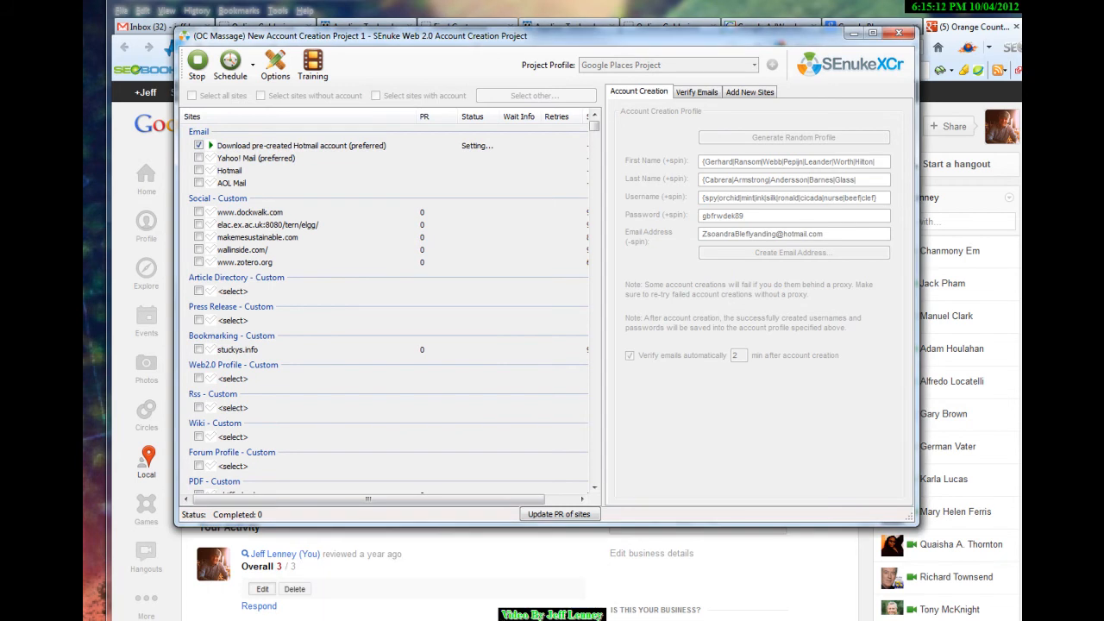
pyautogui.moveTo(440, 620)
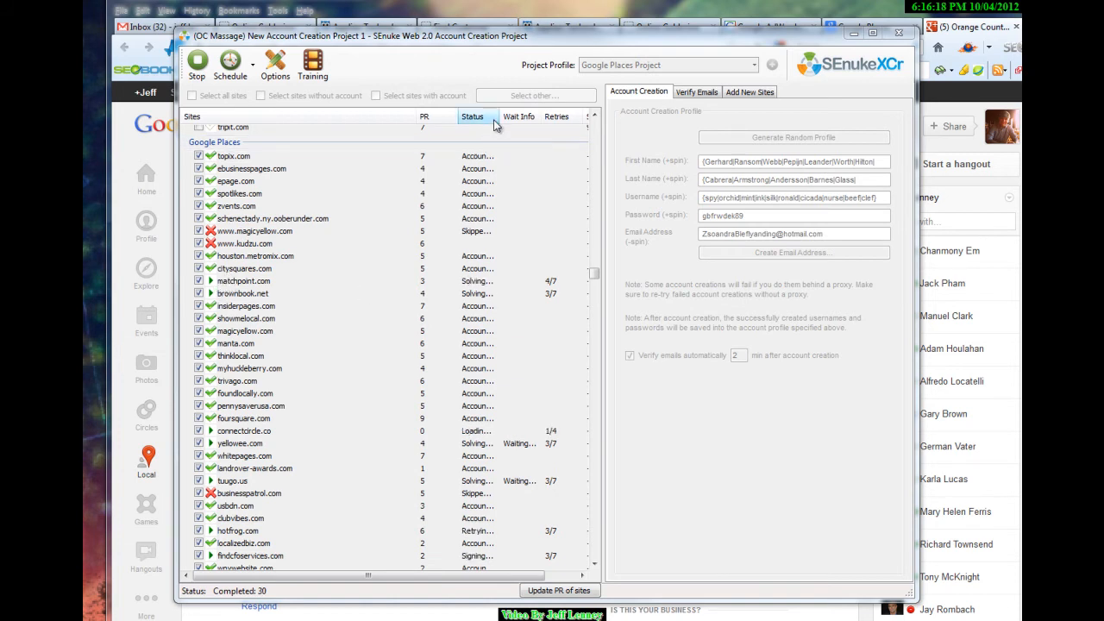
# Widen the Status column and examine the account creation status of each Google Places site
pyautogui.moveTo(501, 118); pyautogui.dragTo(576, 117)
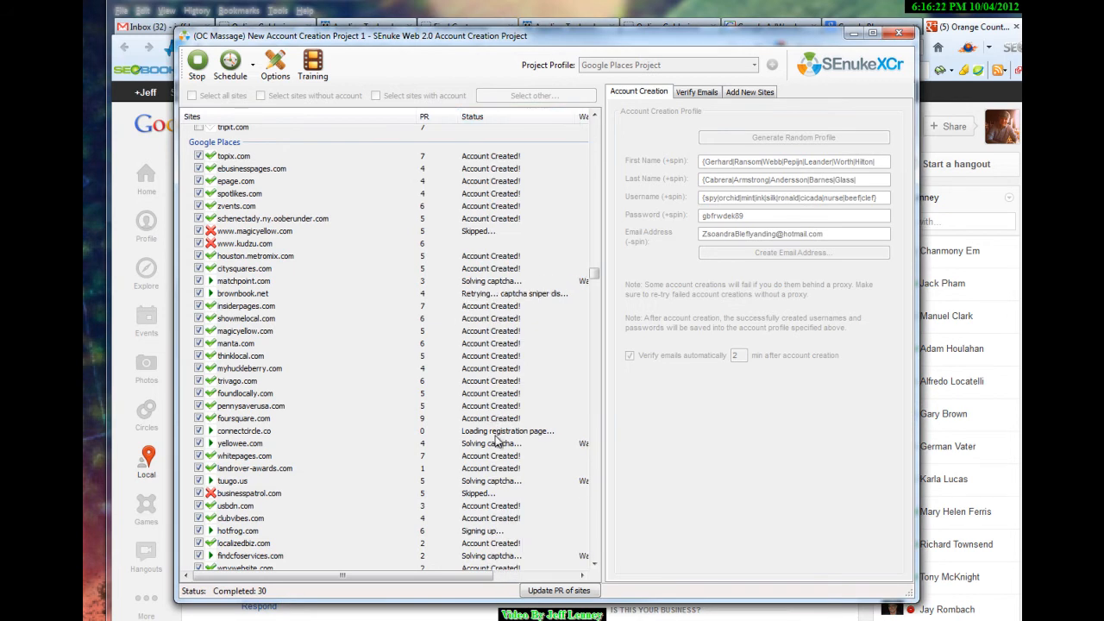
pyautogui.click(595, 566)
pyautogui.click(594, 566)
pyautogui.click(594, 564)
pyautogui.click(595, 564)
pyautogui.click(595, 565)
pyautogui.click(594, 565)
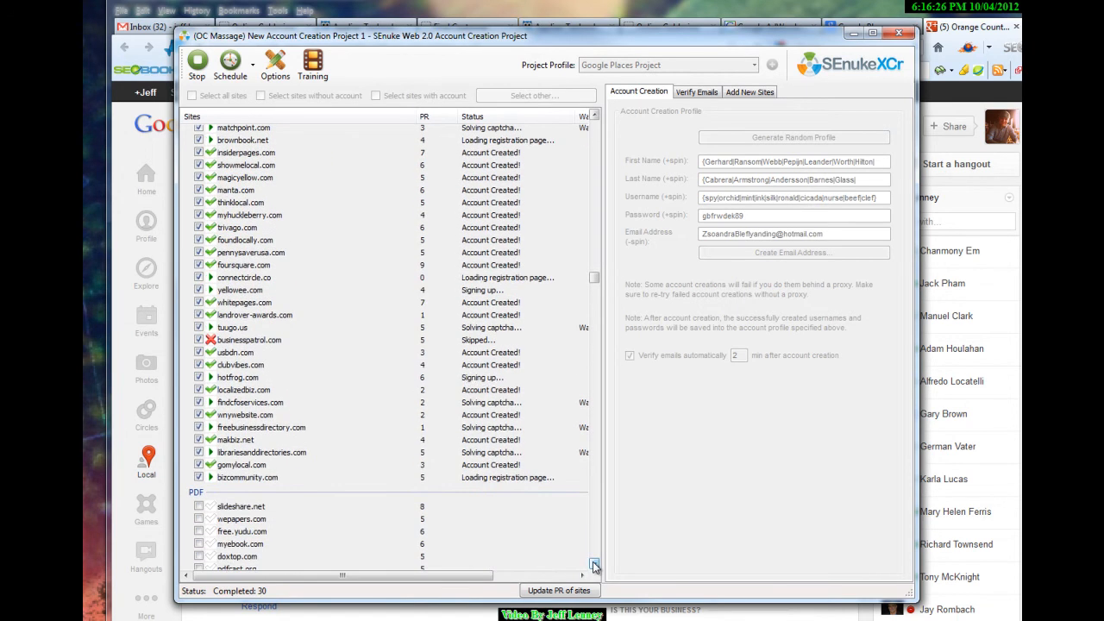
pyautogui.click(595, 116)
pyautogui.click(595, 115)
pyautogui.click(596, 116)
pyautogui.click(596, 116)
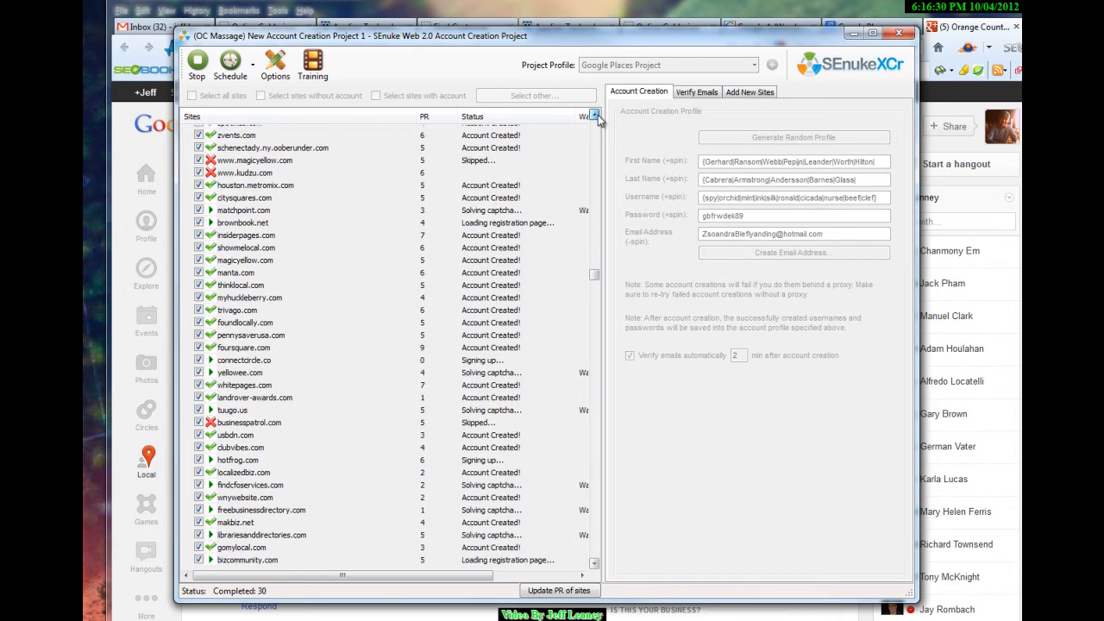
pyautogui.click(595, 115)
pyautogui.click(595, 116)
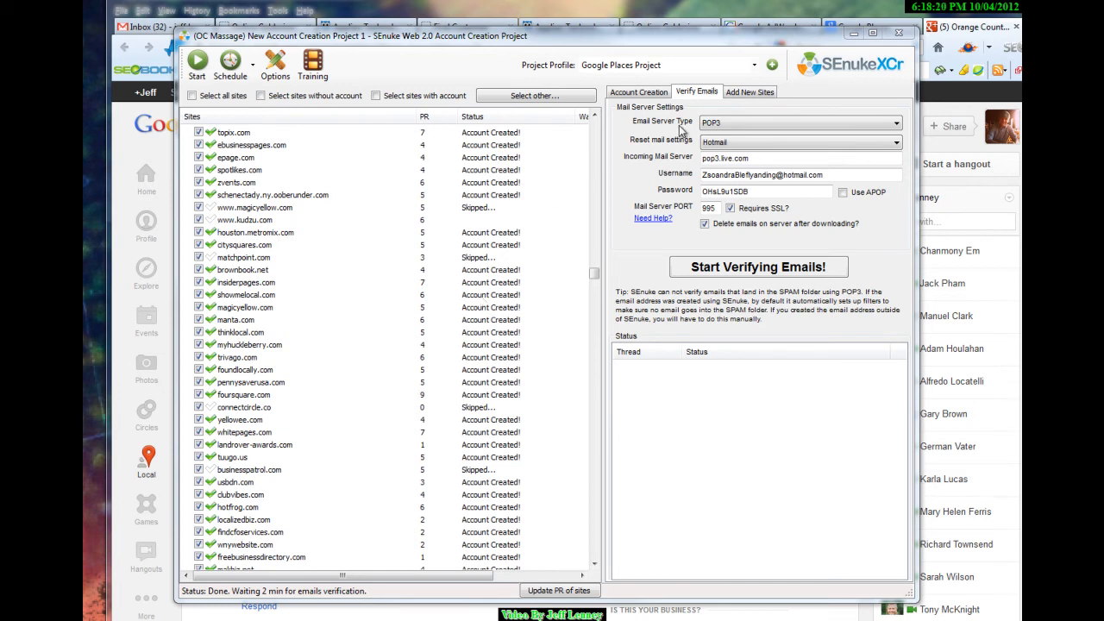
# Start verifying the emails of the created accounts with the Hotmail POP3 settings
pyautogui.click(754, 271)
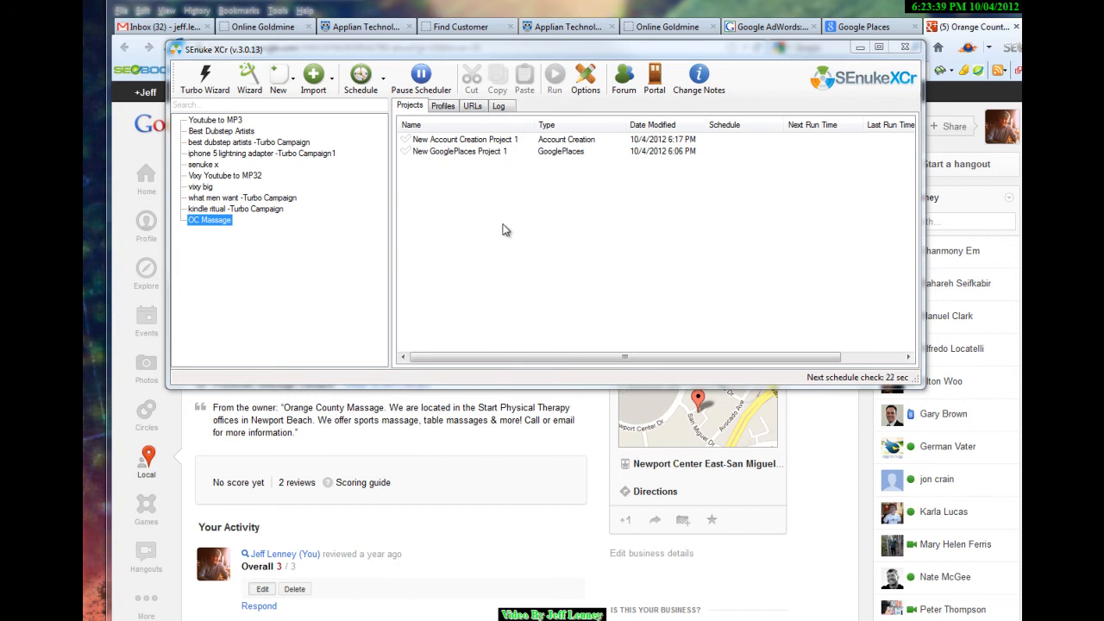
# Open New GooglePlaces Project 1 from the OC Massage campaign and assign it the Google Places Project profile
pyautogui.click(477, 156)
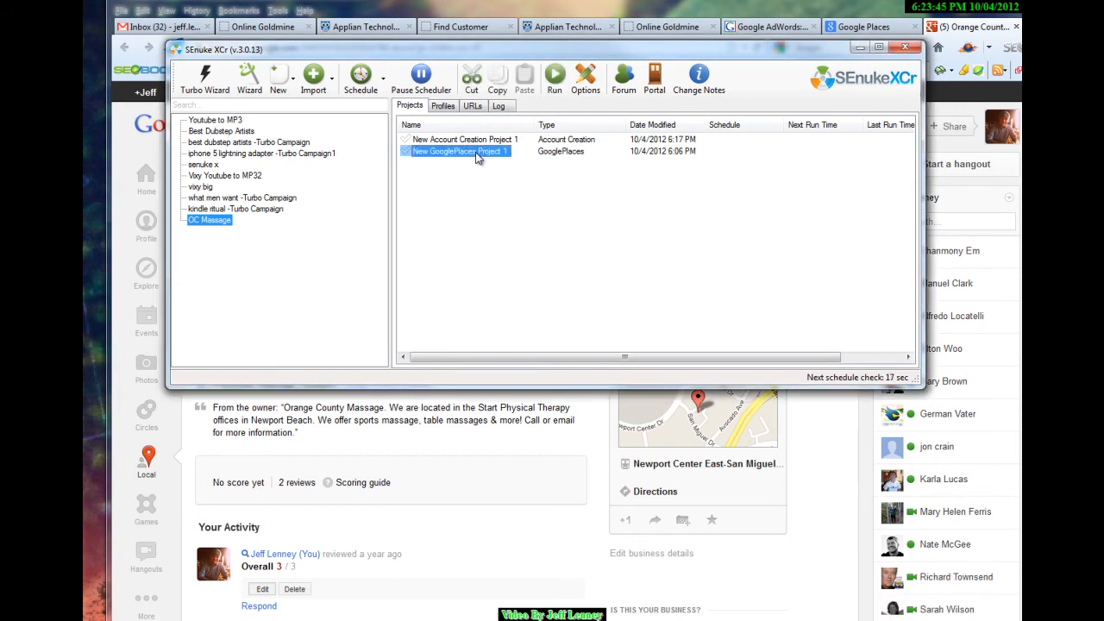
pyautogui.doubleClick(477, 157)
pyautogui.moveTo(372, 67); pyautogui.dragTo(533, 87)
pyautogui.click(578, 110)
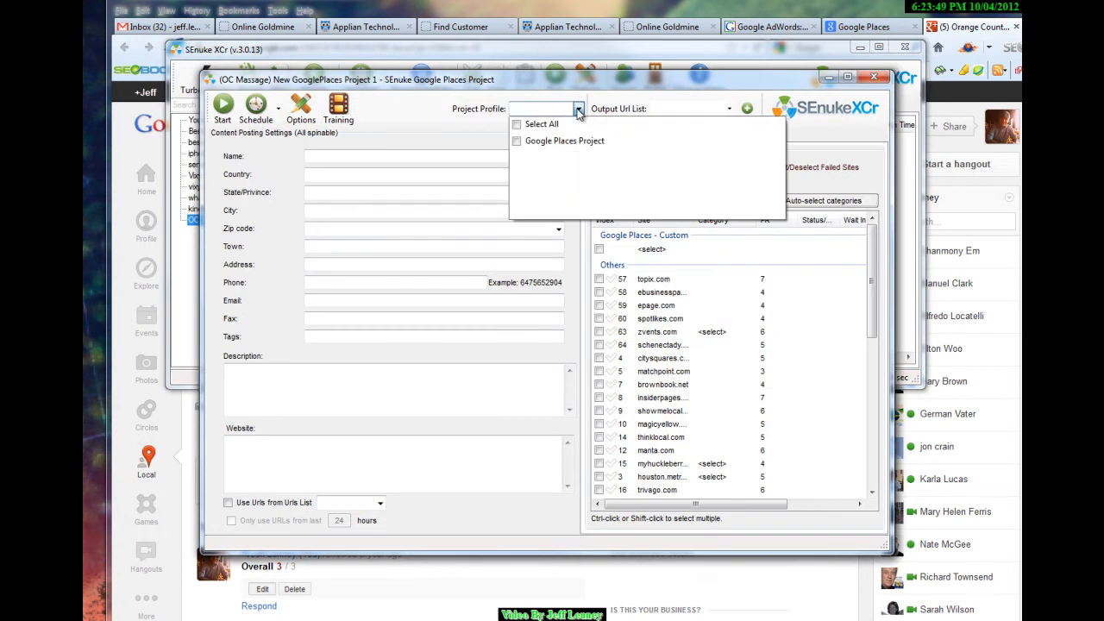
pyautogui.click(516, 142)
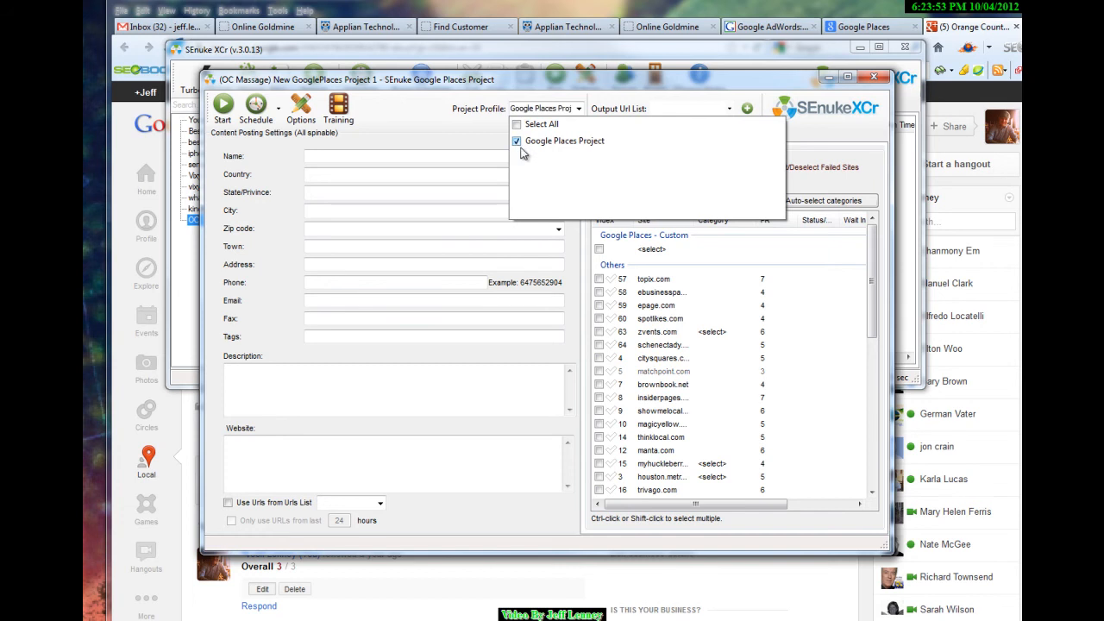
# Create a new output URL list named Places URL's and save it for the Google Places project
pyautogui.click(729, 109)
pyautogui.click(731, 113)
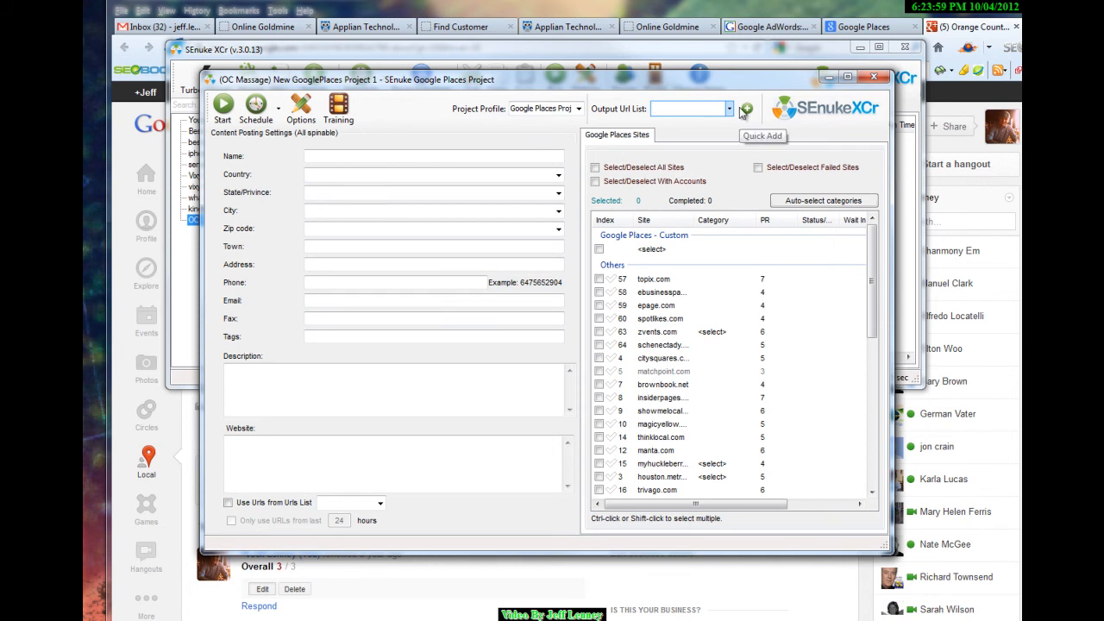
pyautogui.click(746, 109)
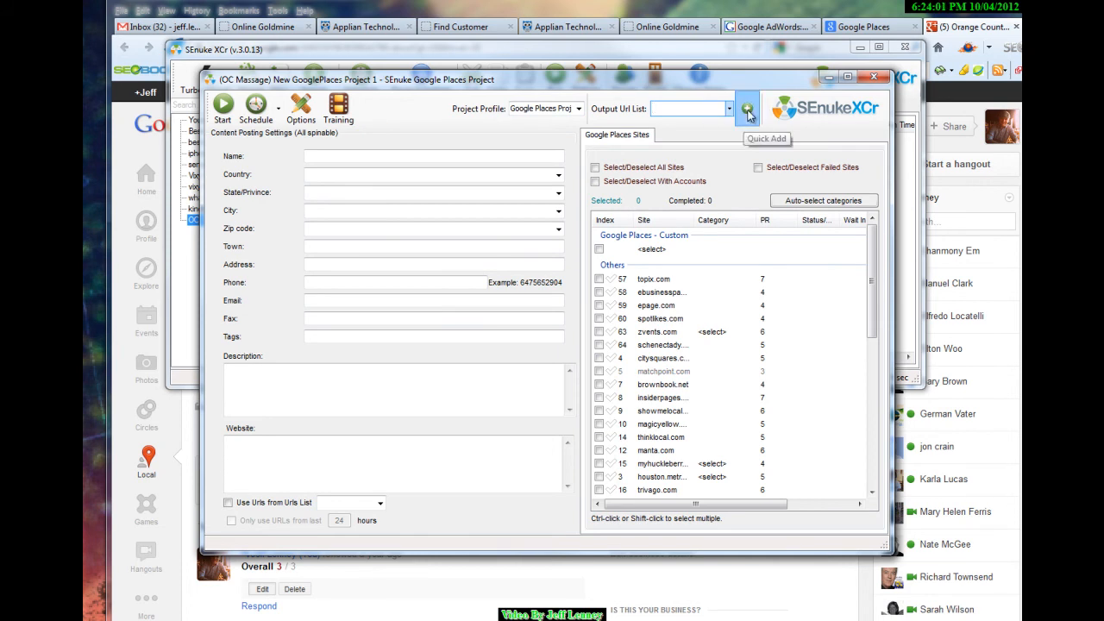
pyautogui.moveTo(228, 104); pyautogui.dragTo(546, 119)
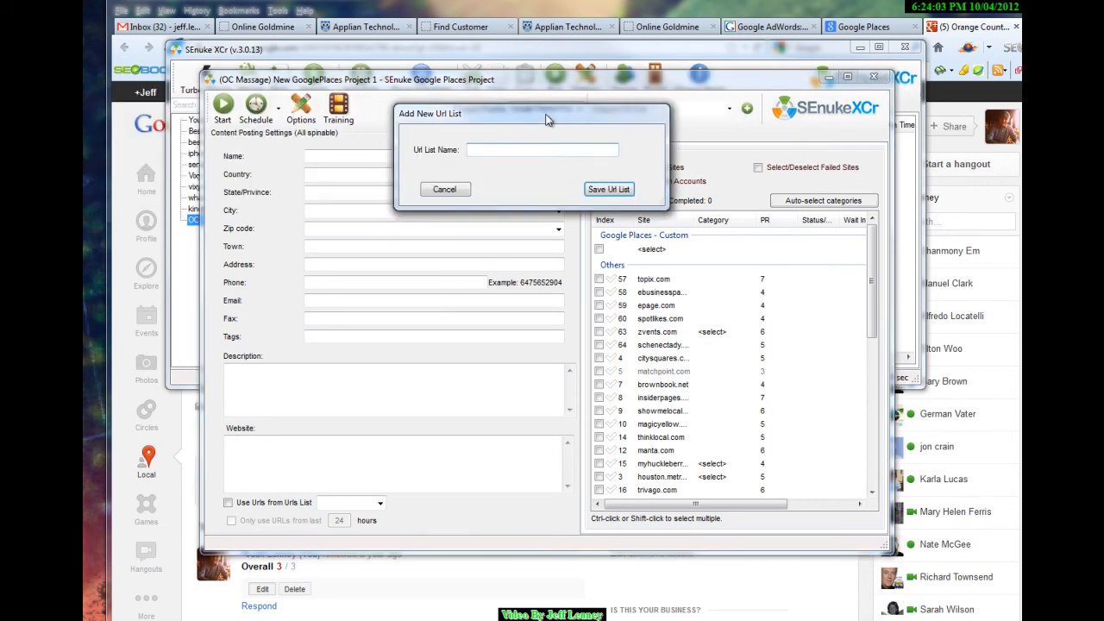
pyautogui.write("Places Url's")
pyautogui.click(604, 192)
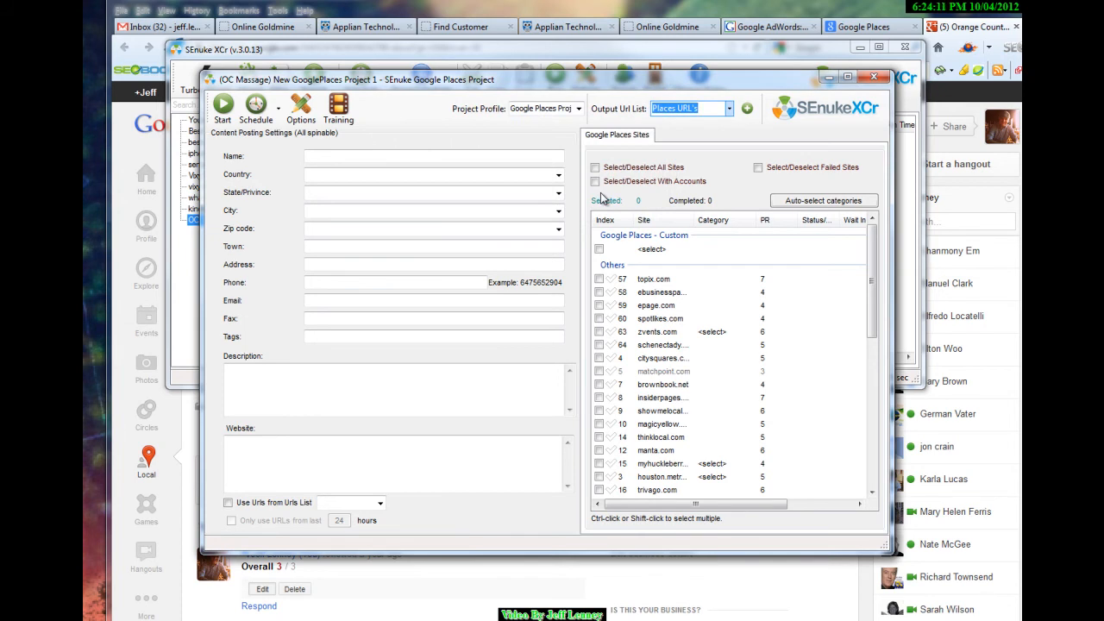
# Select all Google Places sites with accounts for the project and review the selected sites
pyautogui.click(579, 109)
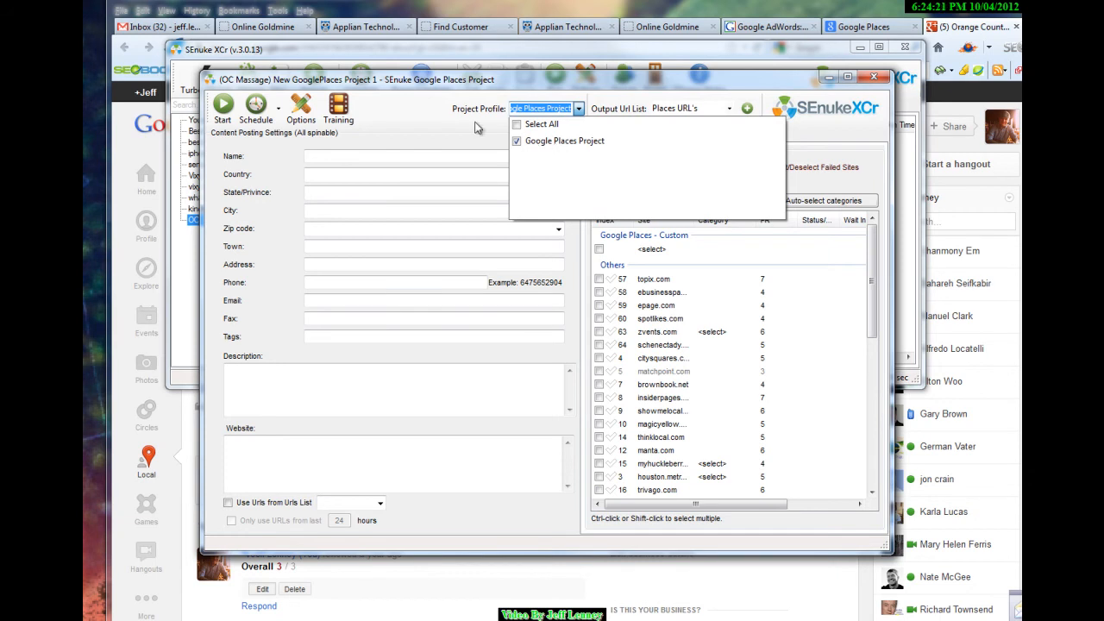
pyautogui.click(449, 126)
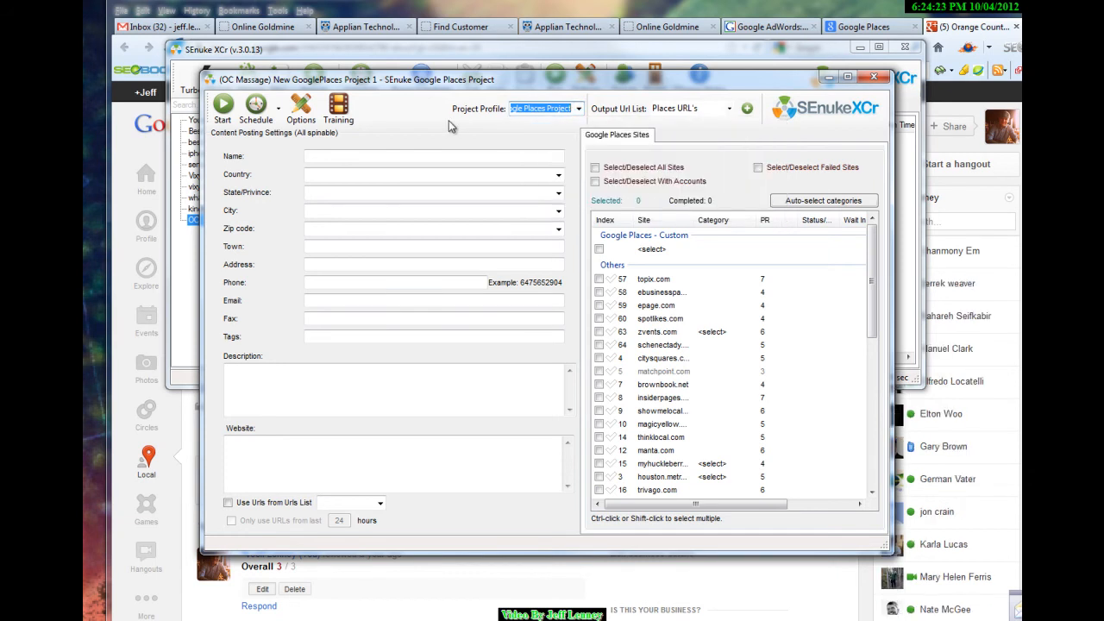
pyautogui.click(595, 182)
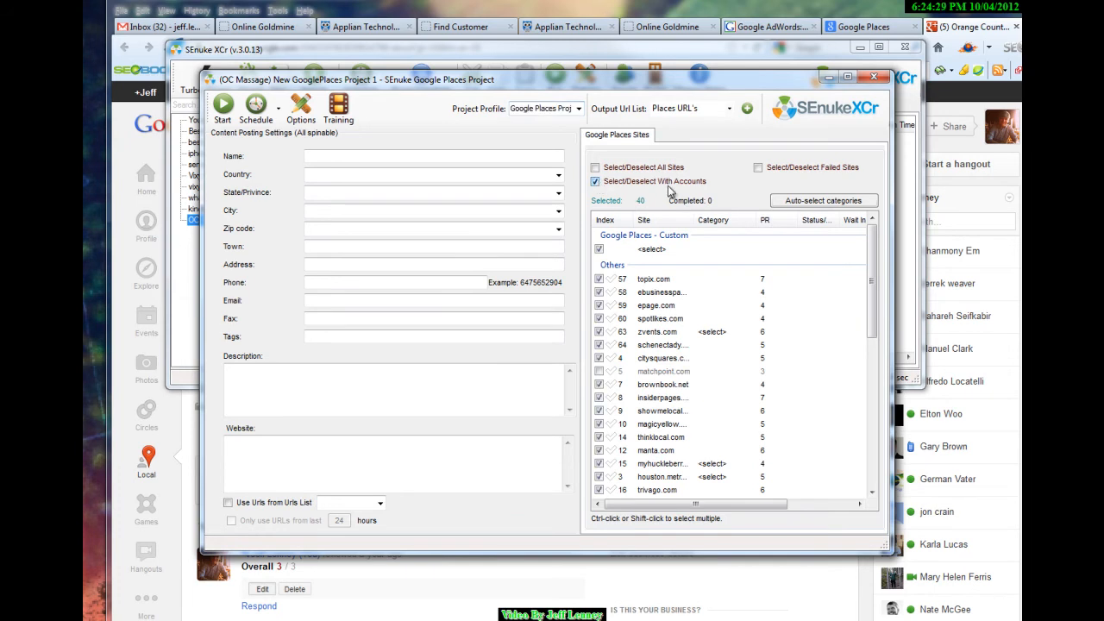
pyautogui.moveTo(873, 257); pyautogui.dragTo(872, 323)
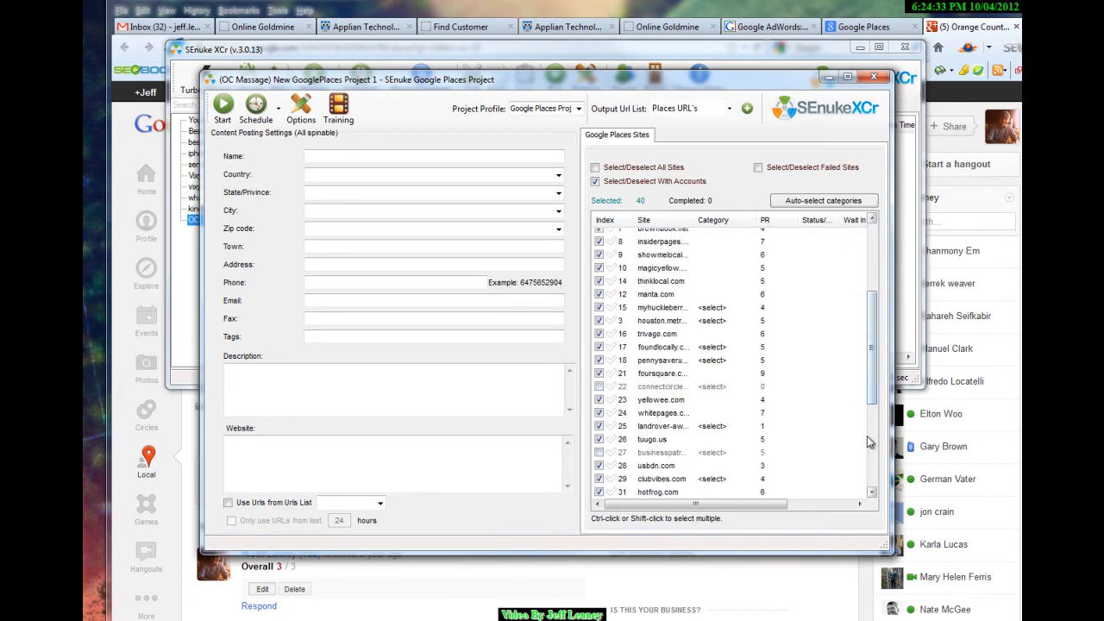
pyautogui.moveTo(872, 394); pyautogui.dragTo(872, 446)
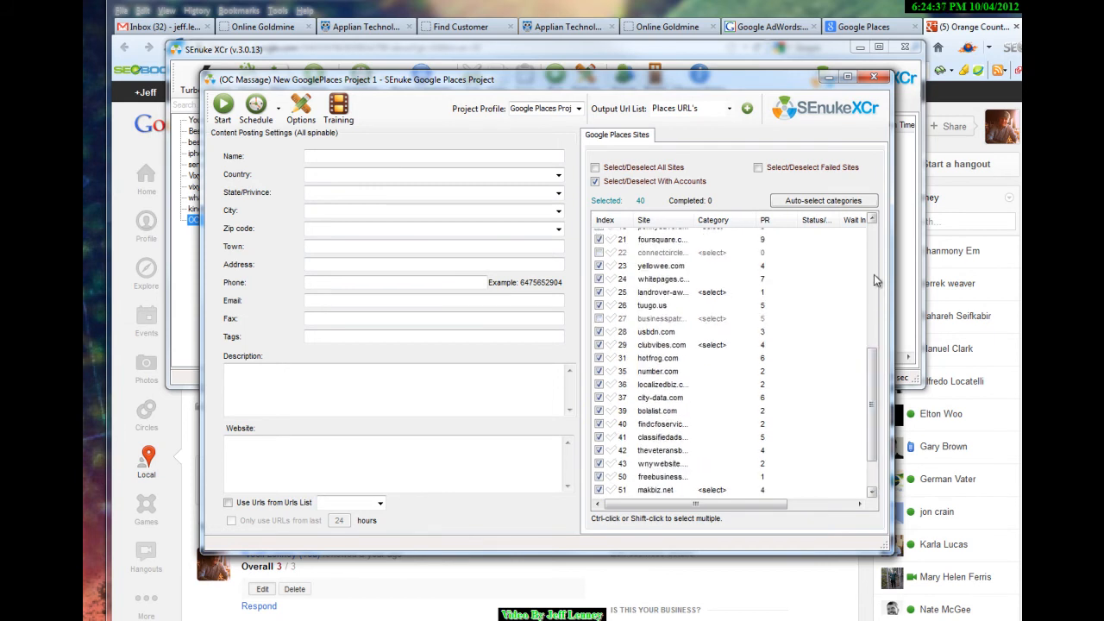
# Set the category of zvents.com to Hospital / Medical Center
pyautogui.moveTo(872, 397); pyautogui.dragTo(871, 306)
pyautogui.click(716, 259)
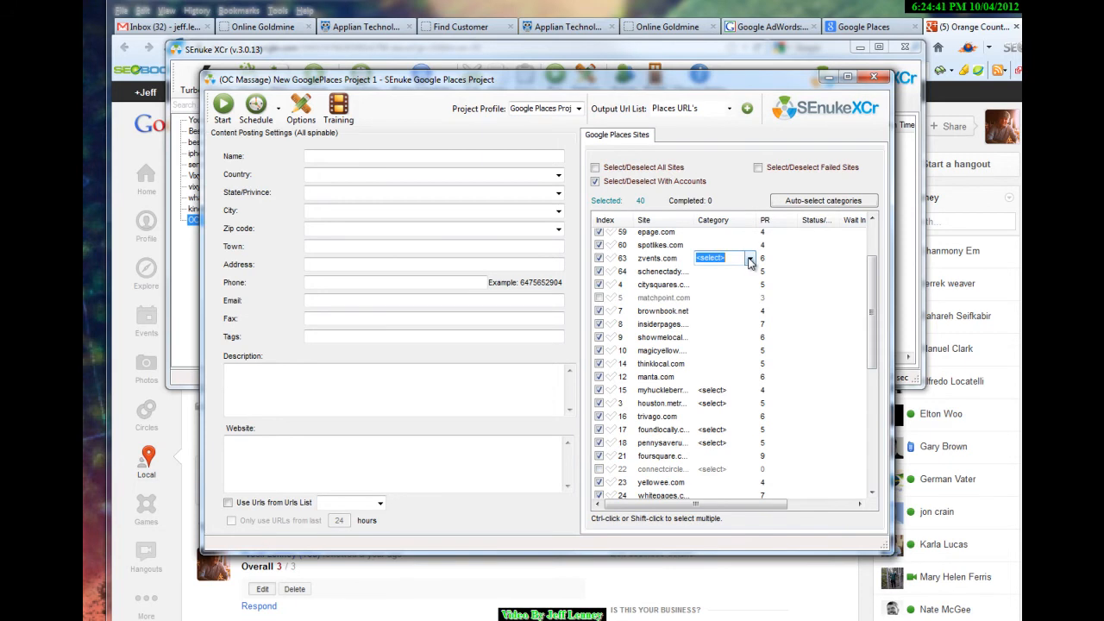
pyautogui.click(750, 259)
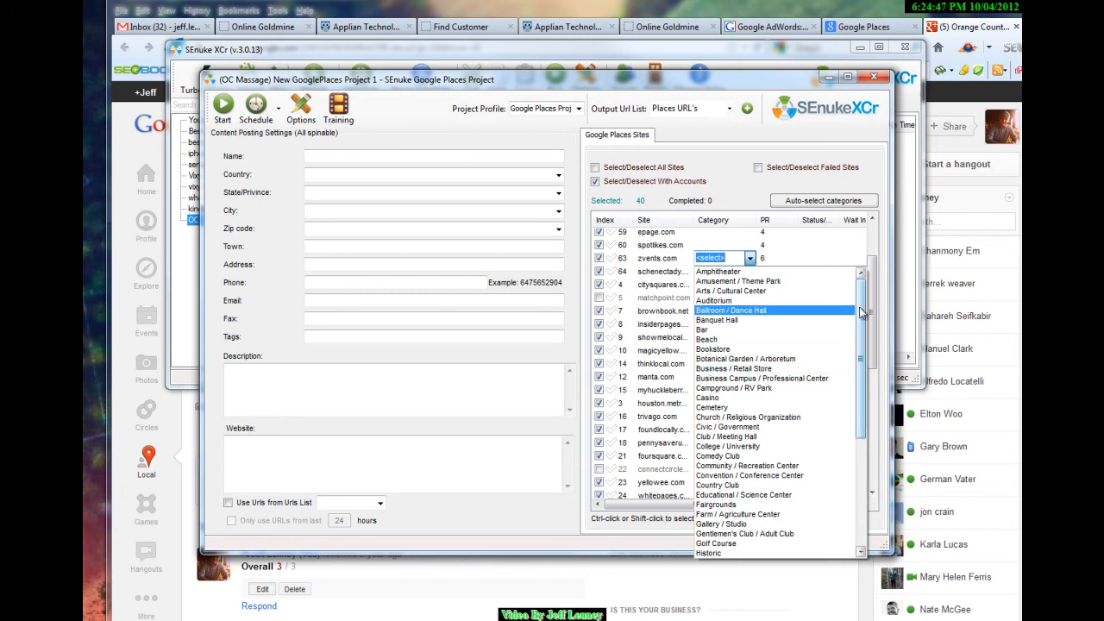
pyautogui.moveTo(865, 312); pyautogui.dragTo(863, 350)
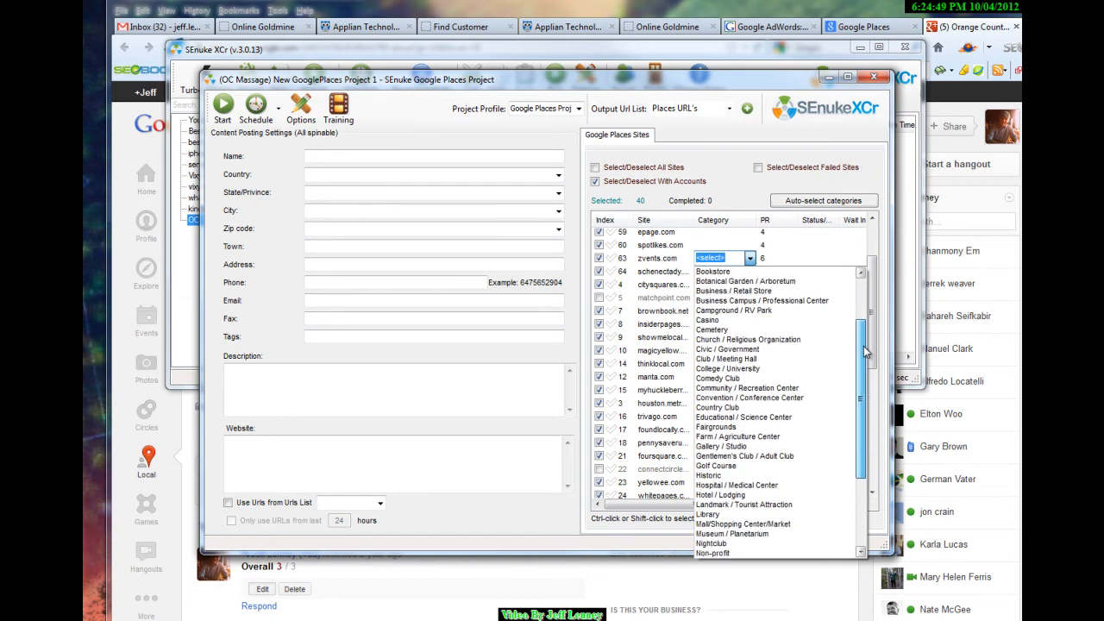
pyautogui.click(727, 488)
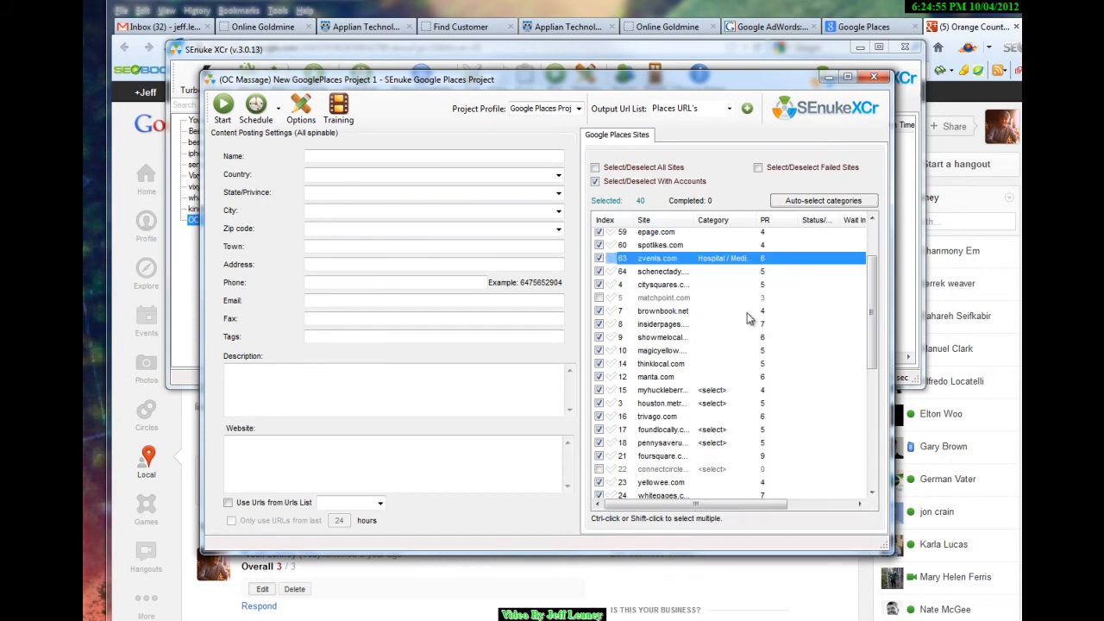
# Set the category of the myhuckleberr... site (index 15) to Health & Medicine
pyautogui.click(727, 390)
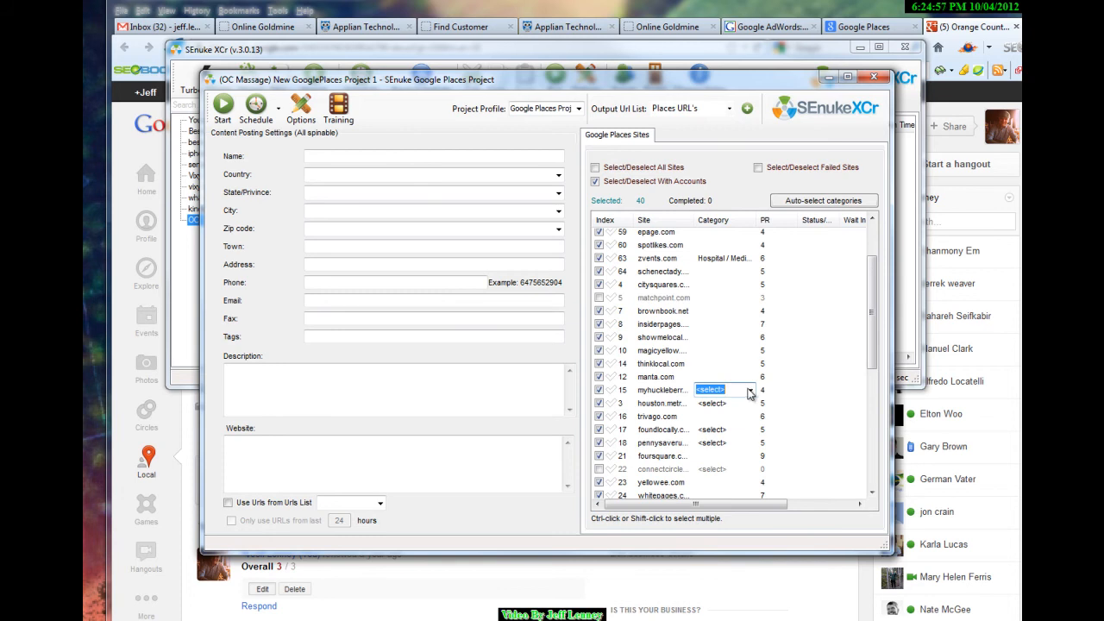
pyautogui.click(748, 390)
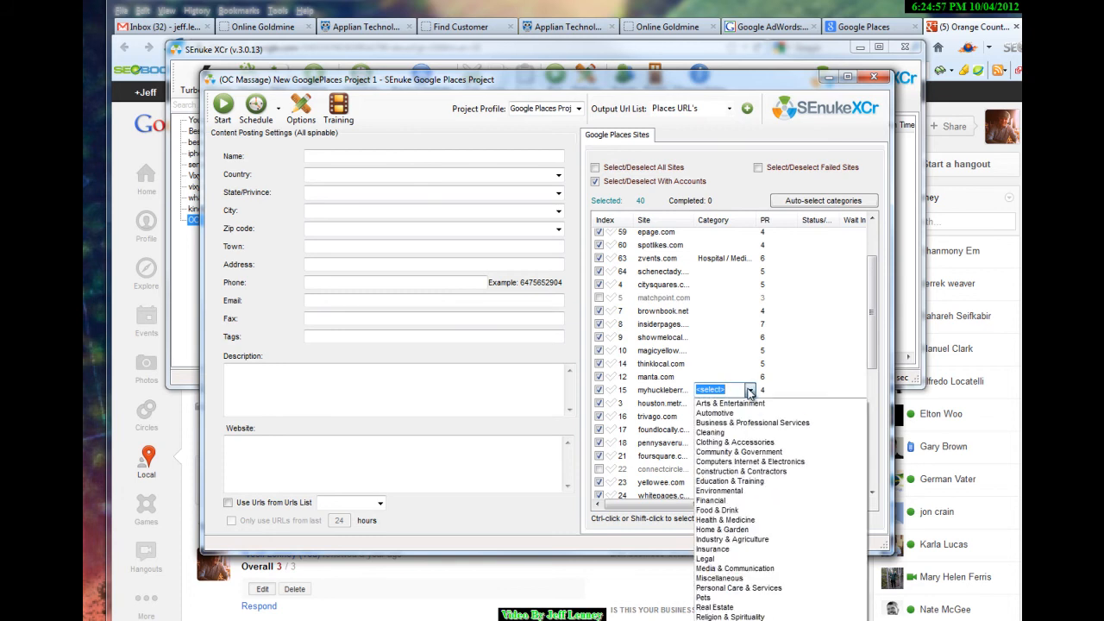
pyautogui.click(752, 523)
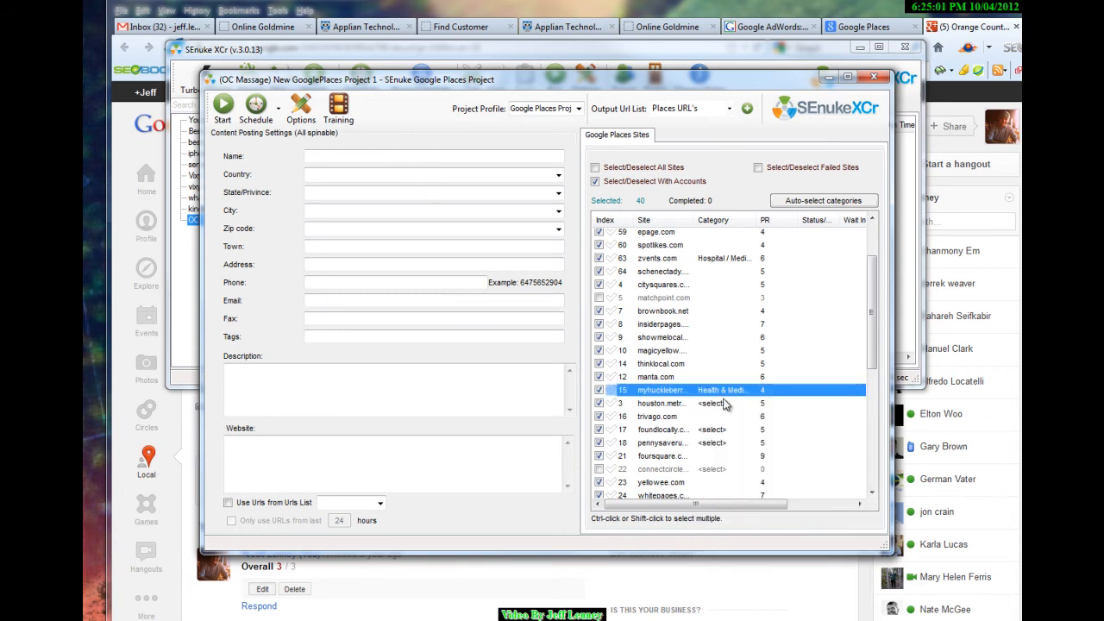
# Look through the categories for the houston.metr... site (index 3) and set it to Health Food Restaurants
pyautogui.click(733, 403)
pyautogui.click(749, 404)
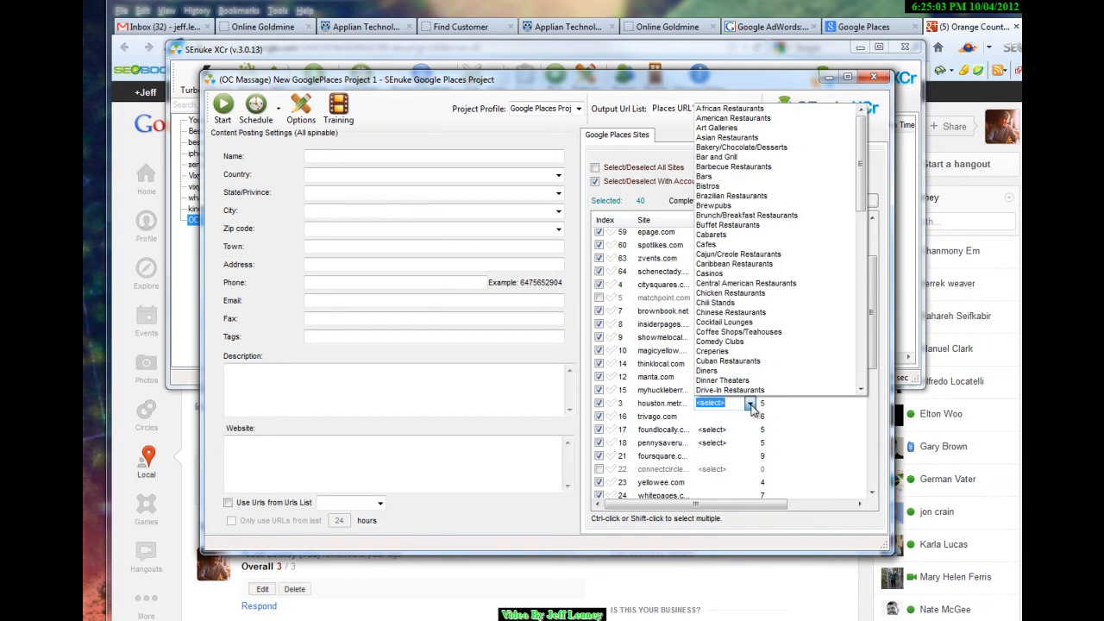
pyautogui.moveTo(861, 175); pyautogui.dragTo(862, 244)
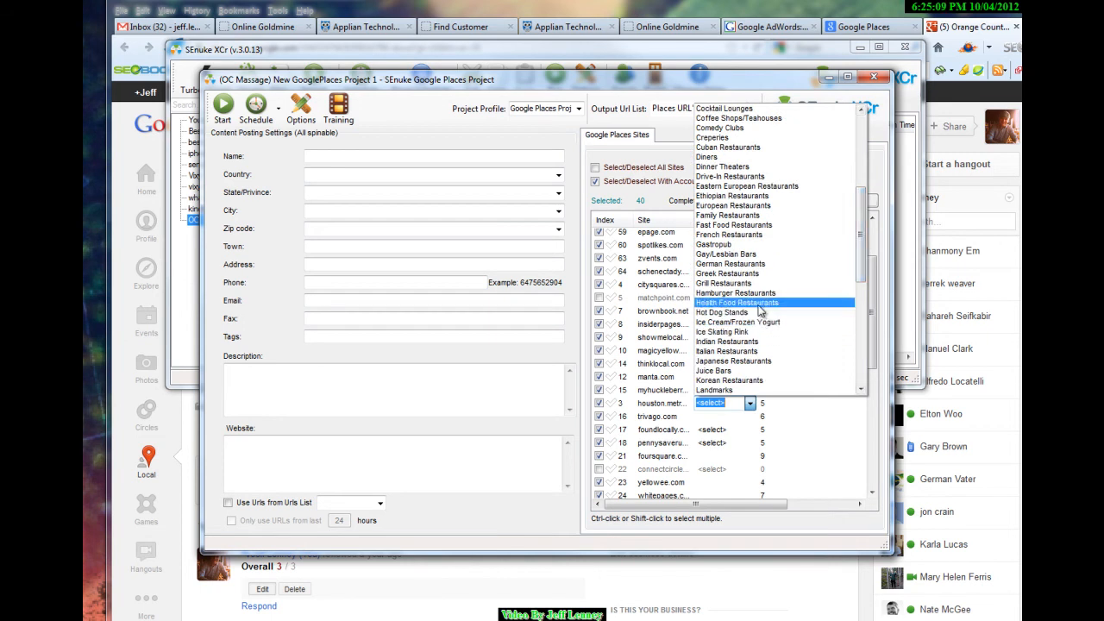
pyautogui.moveTo(854, 209)
pyautogui.mouseDown()
pyautogui.moveTo(849, 281)
pyautogui.moveTo(854, 226)
pyautogui.mouseUp()
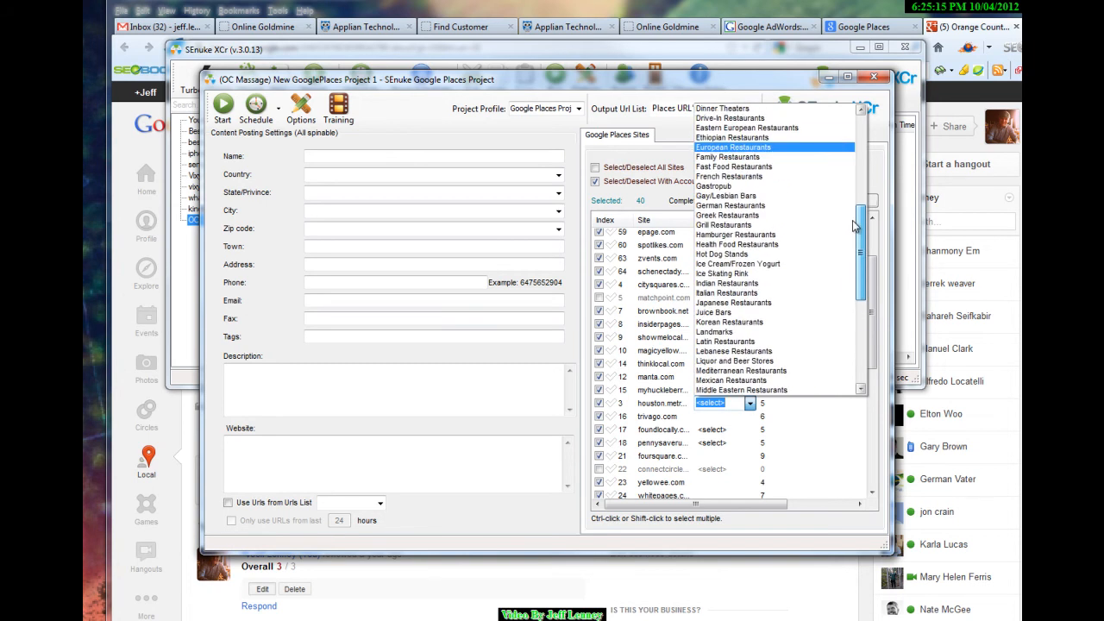
pyautogui.moveTo(854, 226); pyautogui.dragTo(873, 103)
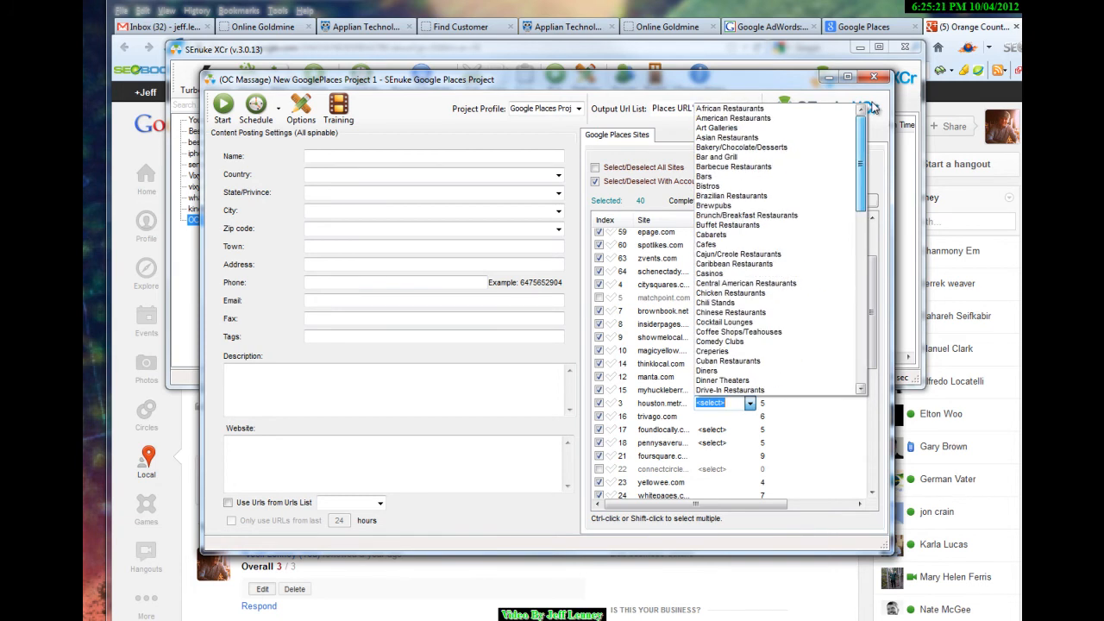
pyautogui.moveTo(873, 110); pyautogui.dragTo(859, 207)
pyautogui.click(740, 293)
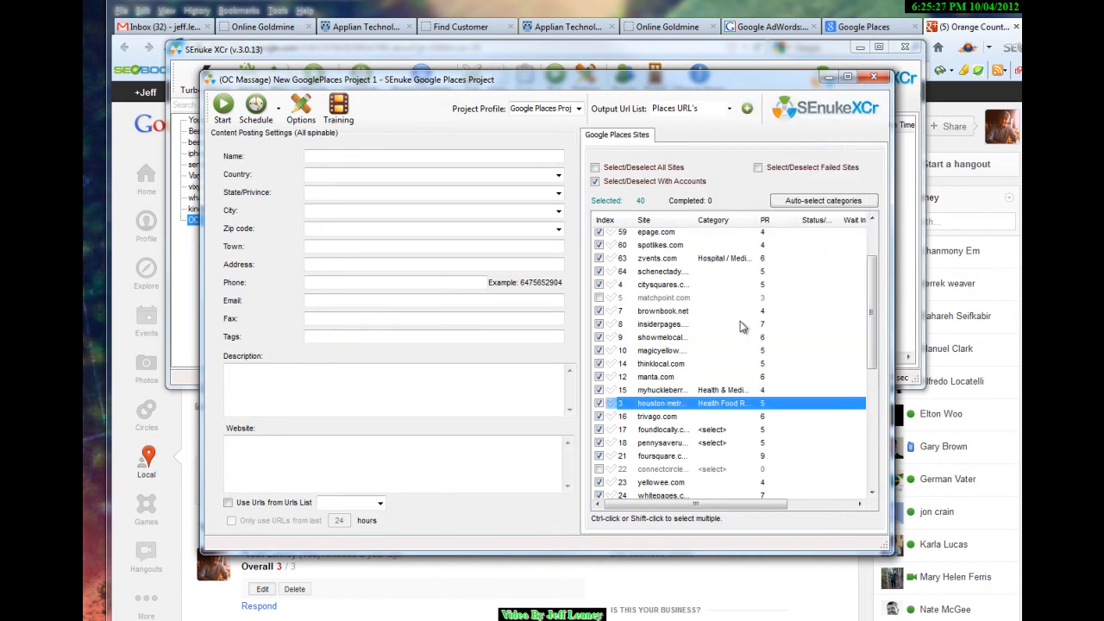
# Find a massage-related category for the foundlocally site (index 17) and set it to Therapeutic Massage
pyautogui.moveTo(860, 316); pyautogui.dragTo(867, 357)
pyautogui.click(729, 319)
pyautogui.click(751, 319)
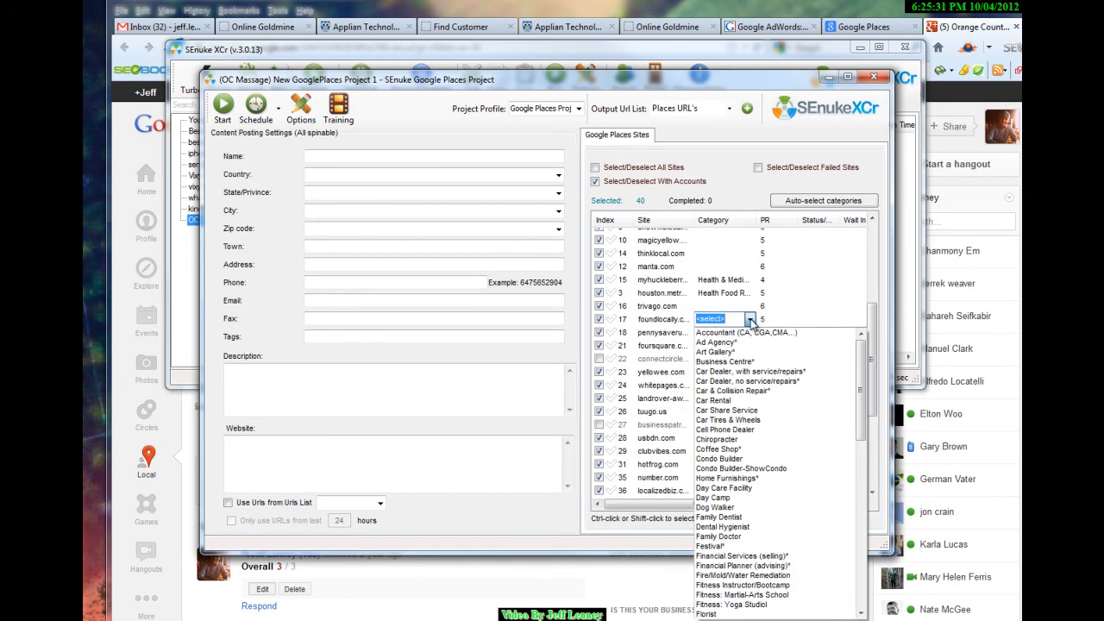
pyautogui.write('m')
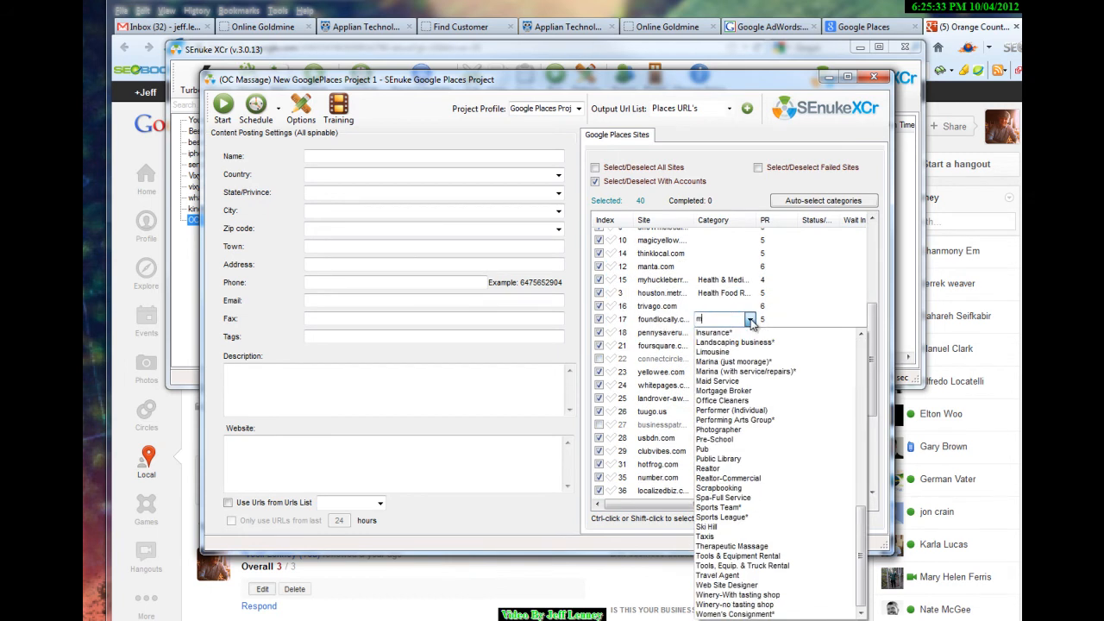
pyautogui.scroll(3, 777, 442)
pyautogui.scroll(5, 777, 441)
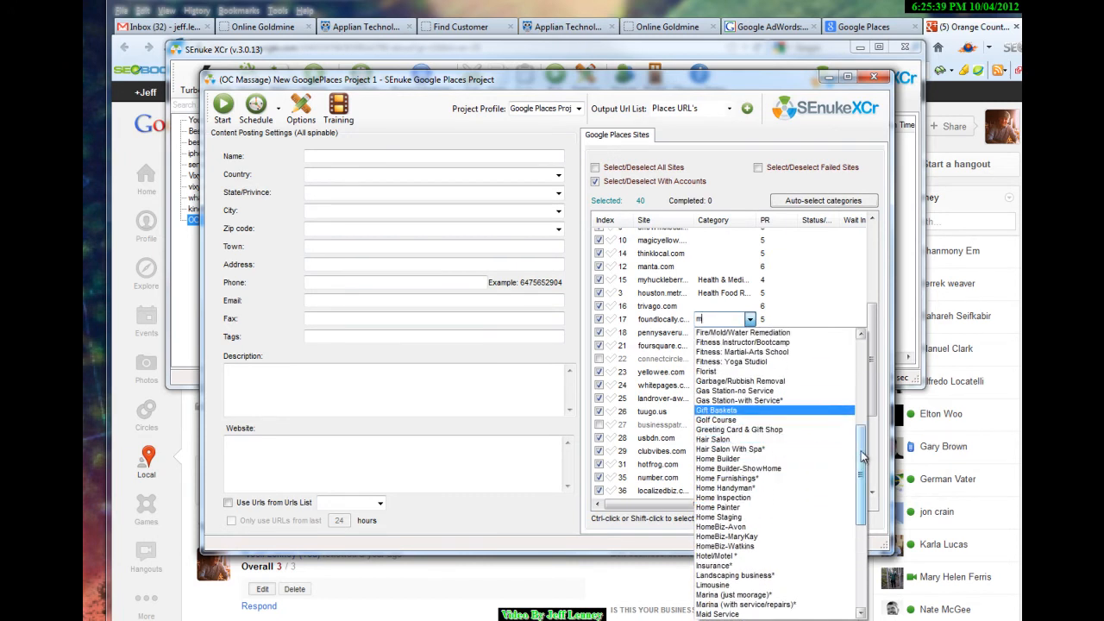
pyautogui.scroll(-1, 860, 470)
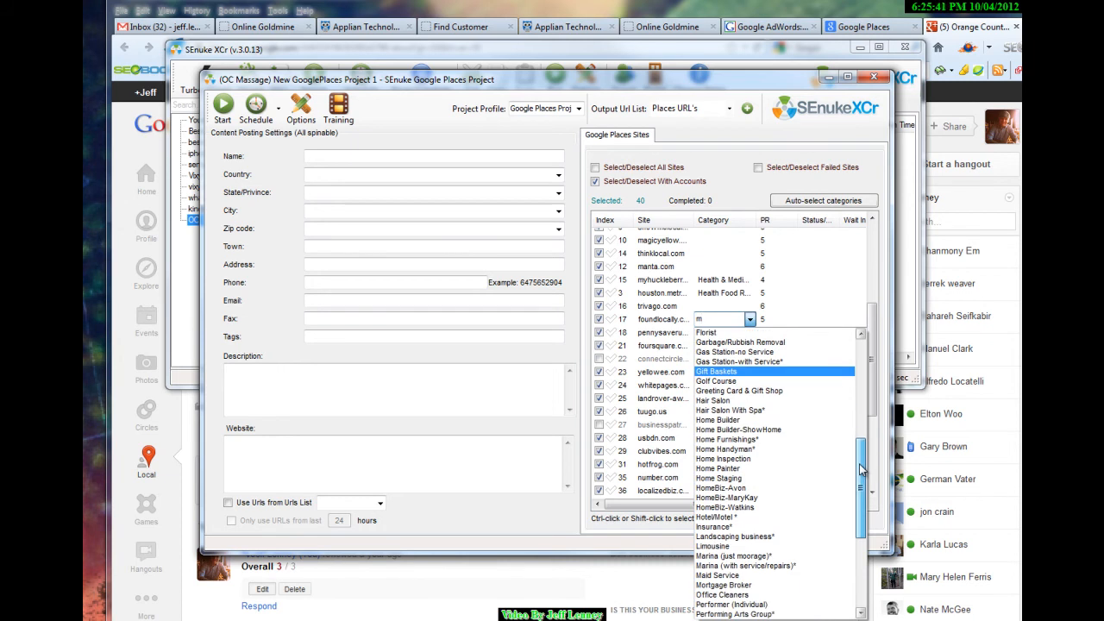
pyautogui.moveTo(860, 470); pyautogui.dragTo(860, 565)
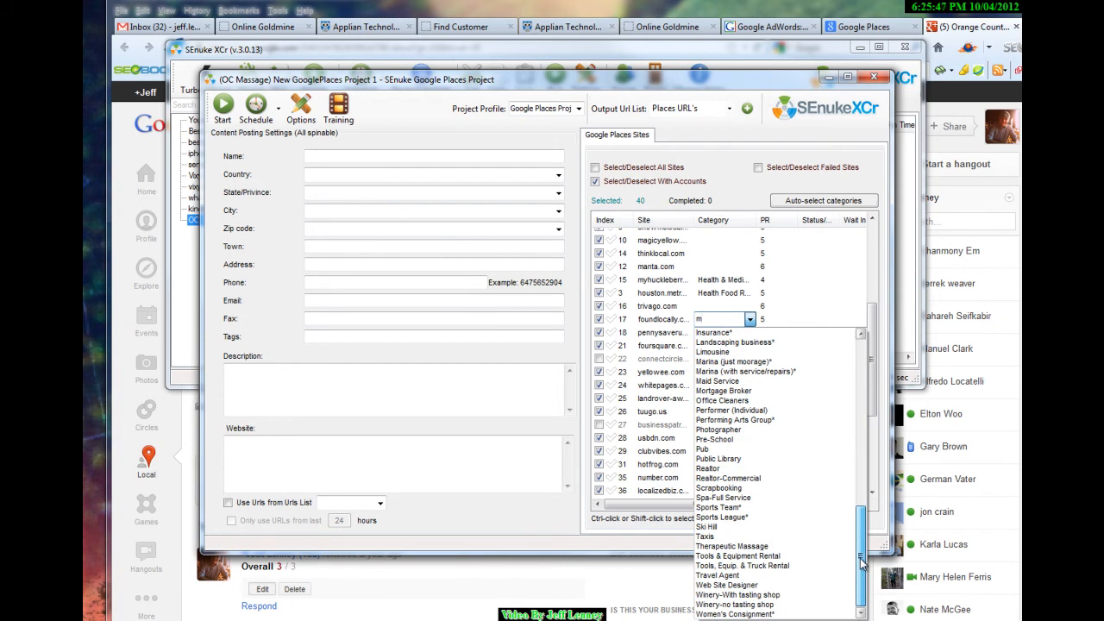
pyautogui.click(729, 546)
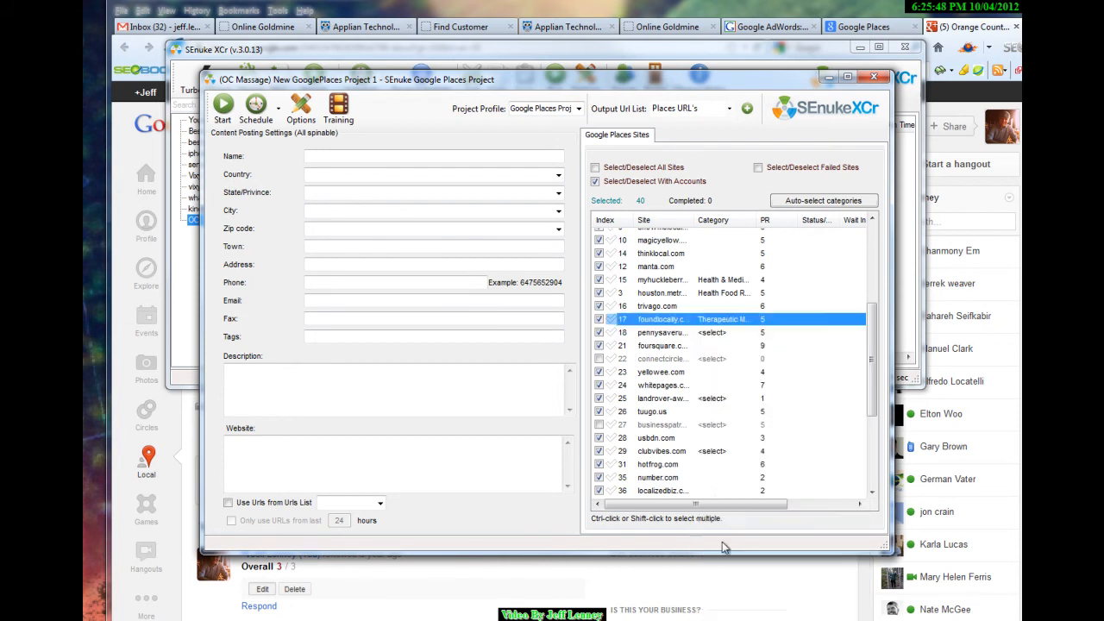
# Set the category of the pennysaver site (index 18) to Health Care / Fitness and of landrover-aw... (index 25) to The Best Website
pyautogui.click(713, 333)
pyautogui.click(749, 335)
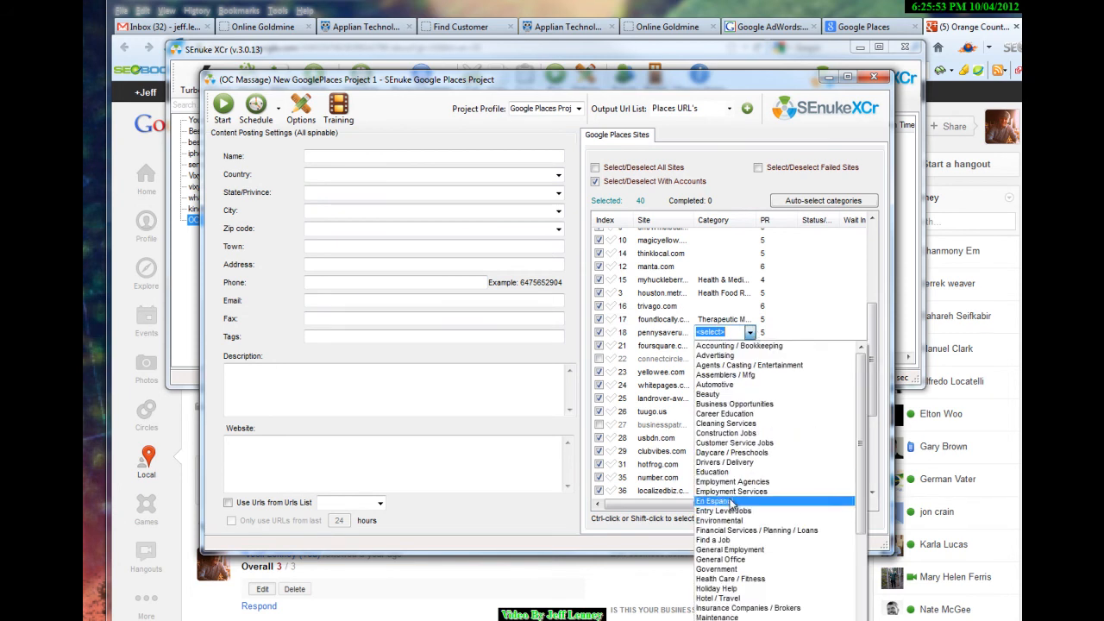
pyautogui.click(732, 579)
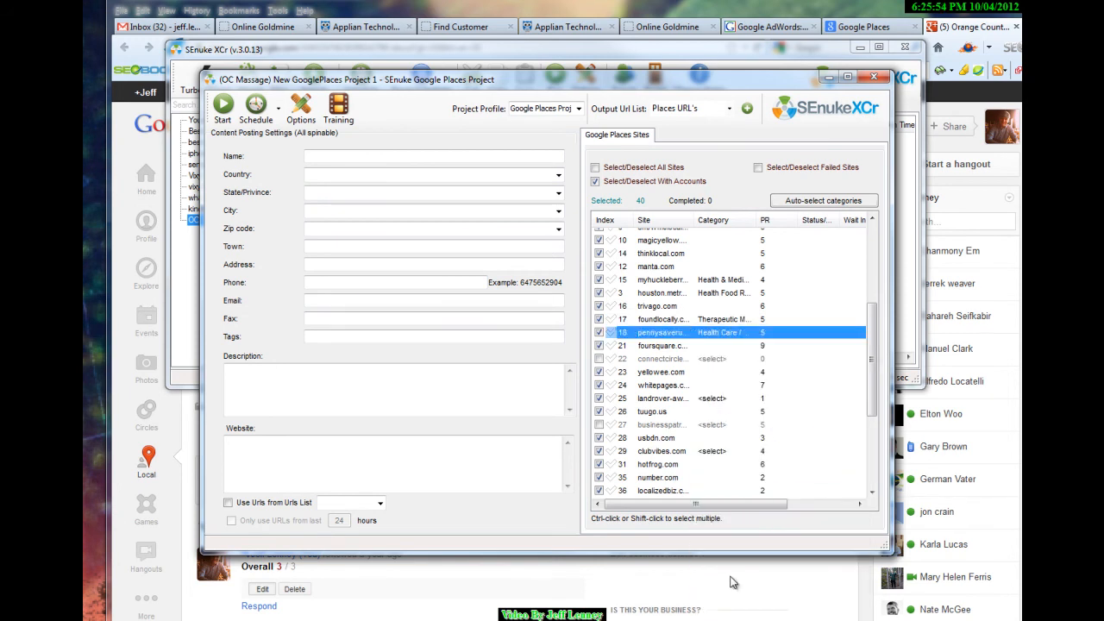
pyautogui.click(723, 361)
pyautogui.click(724, 399)
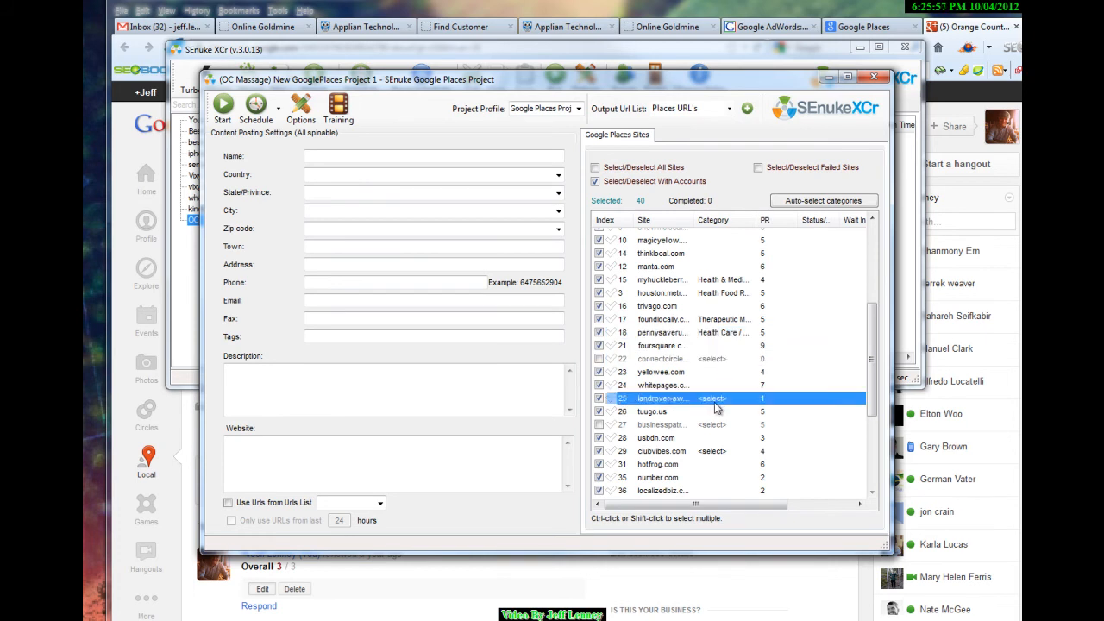
pyautogui.click(751, 399)
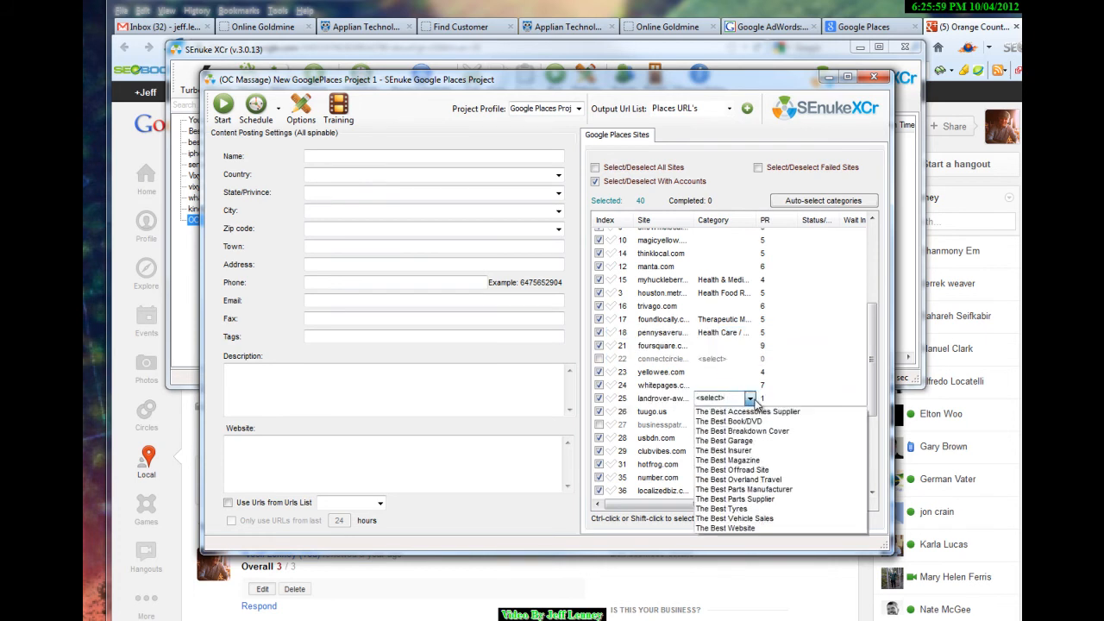
pyautogui.click(751, 528)
# Set the category of clubvibes.com to Other
pyautogui.click(721, 453)
pyautogui.click(750, 452)
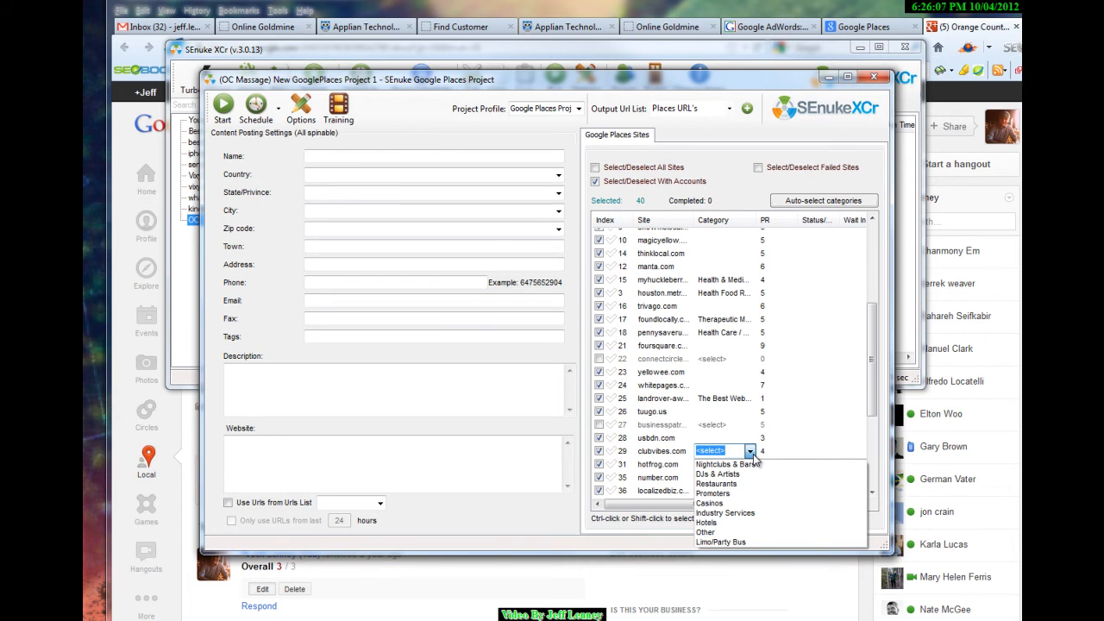
pyautogui.click(706, 532)
# Search the makbiz.net categories for "mass" and set the site's category to Massage Therapists
pyautogui.moveTo(871, 369); pyautogui.dragTo(871, 450)
pyautogui.click(716, 434)
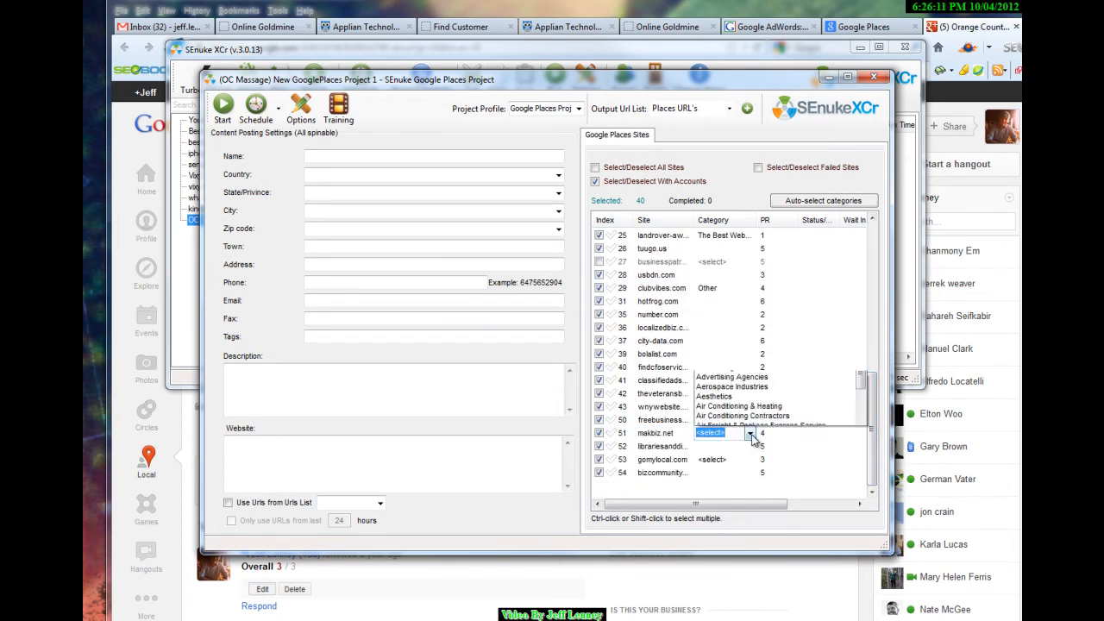
pyautogui.click(751, 435)
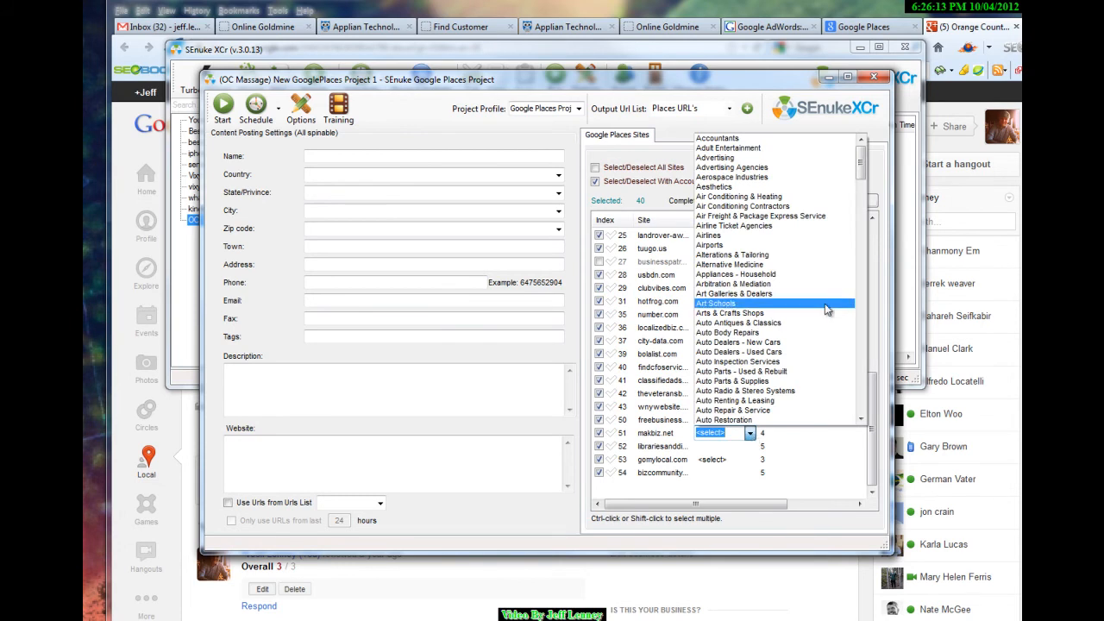
pyautogui.write('the')
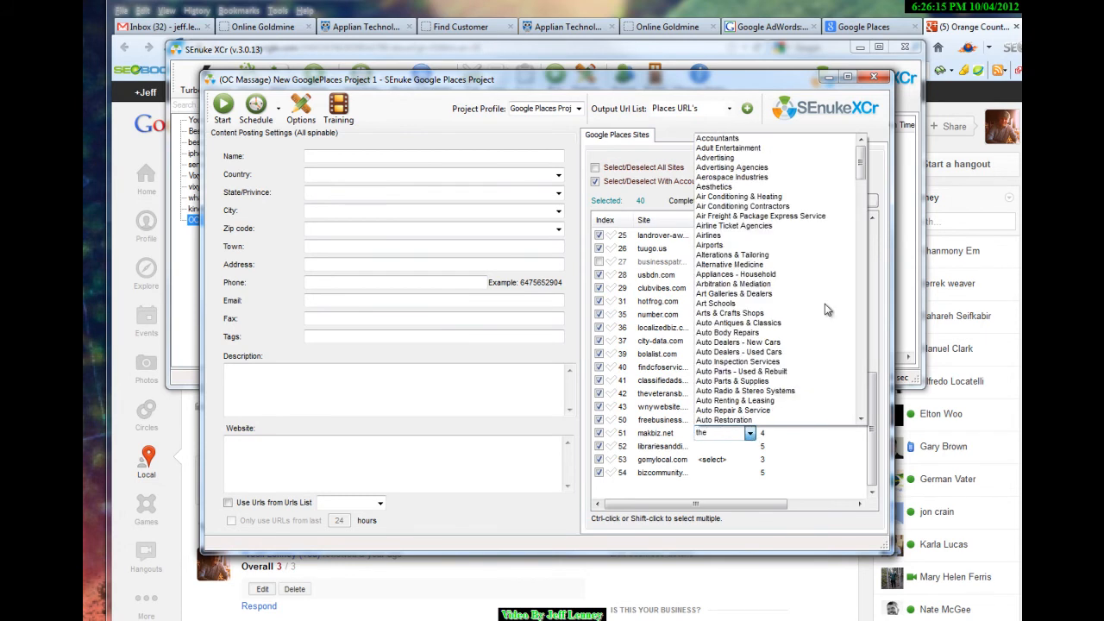
pyautogui.press('BackSpace')
pyautogui.press('BackSpace')
pyautogui.press('BackSpace')
pyautogui.write('mass')
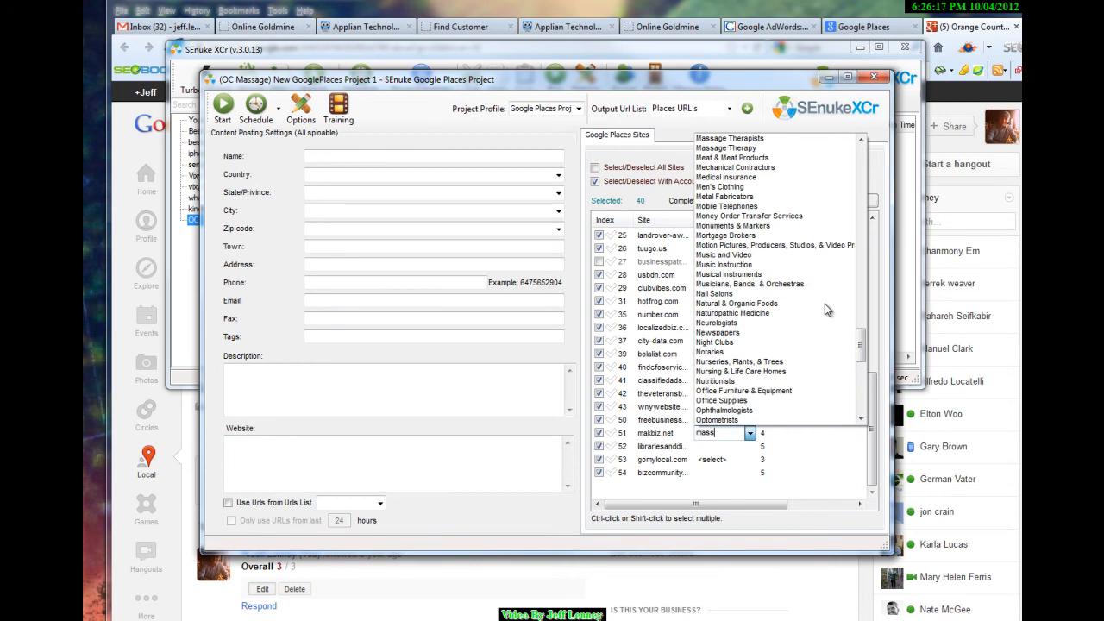
pyautogui.click(782, 145)
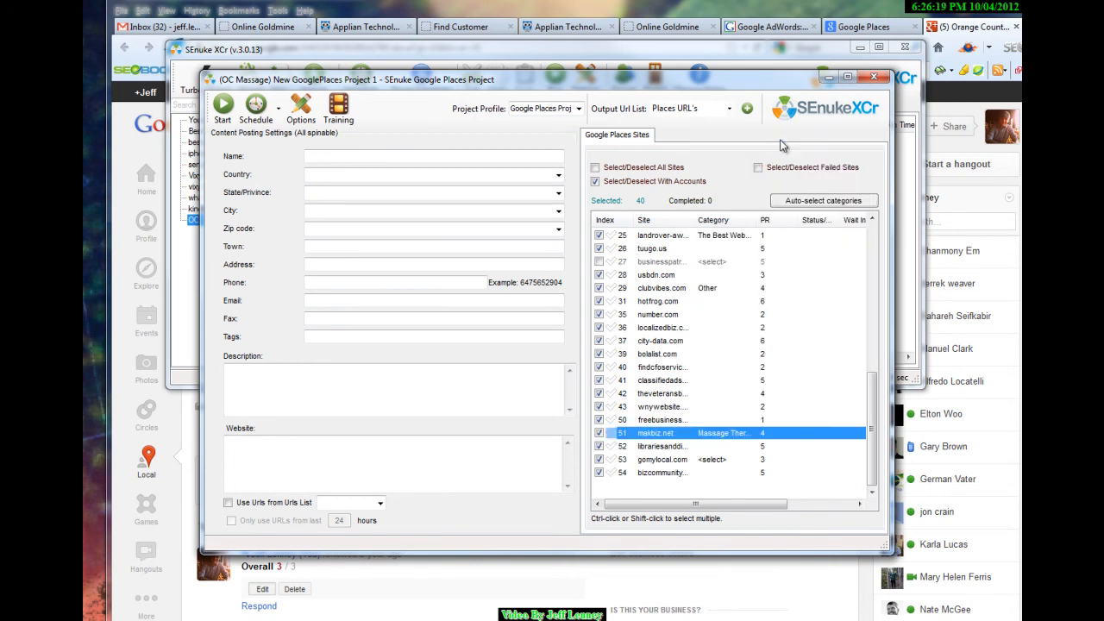
# Set the category of gomylocal.com to All Information Technology and return to the start of the site list
pyautogui.click(732, 460)
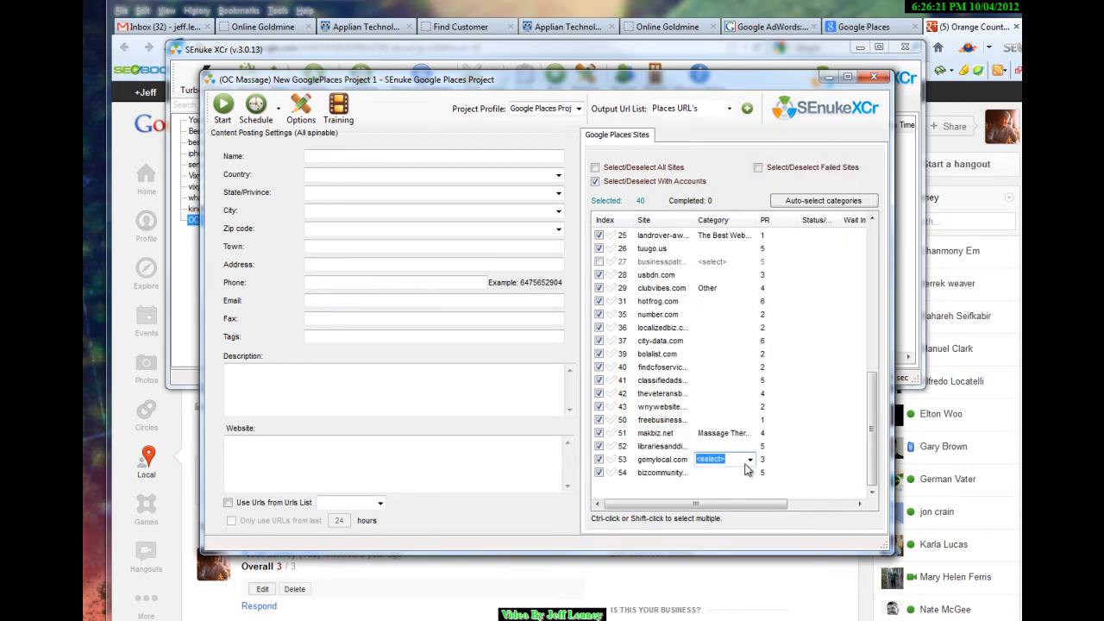
pyautogui.click(749, 460)
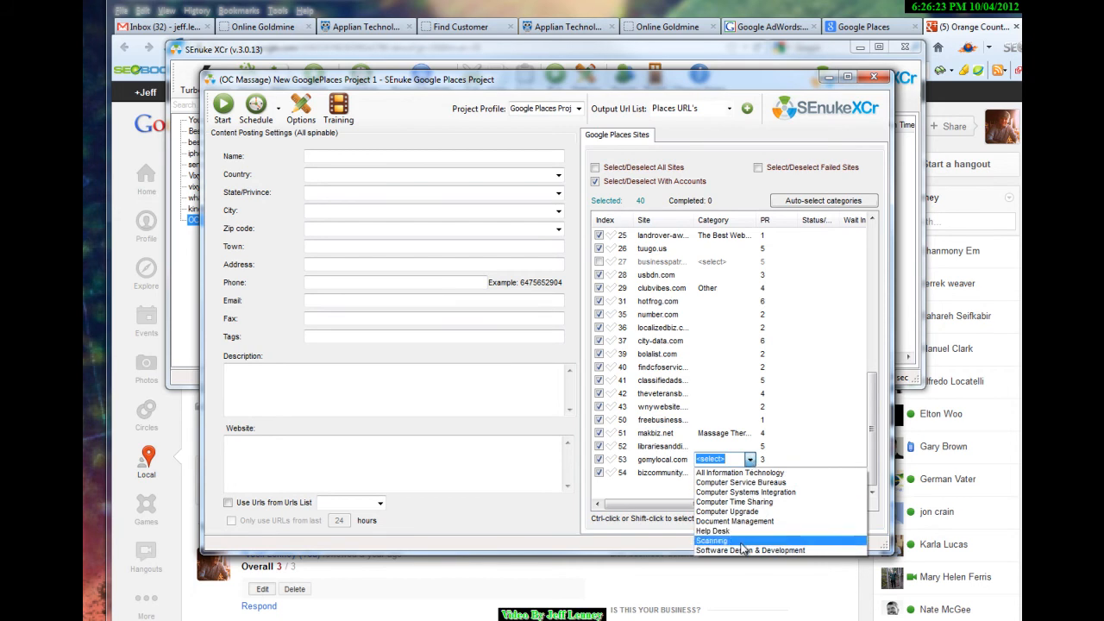
pyautogui.click(758, 472)
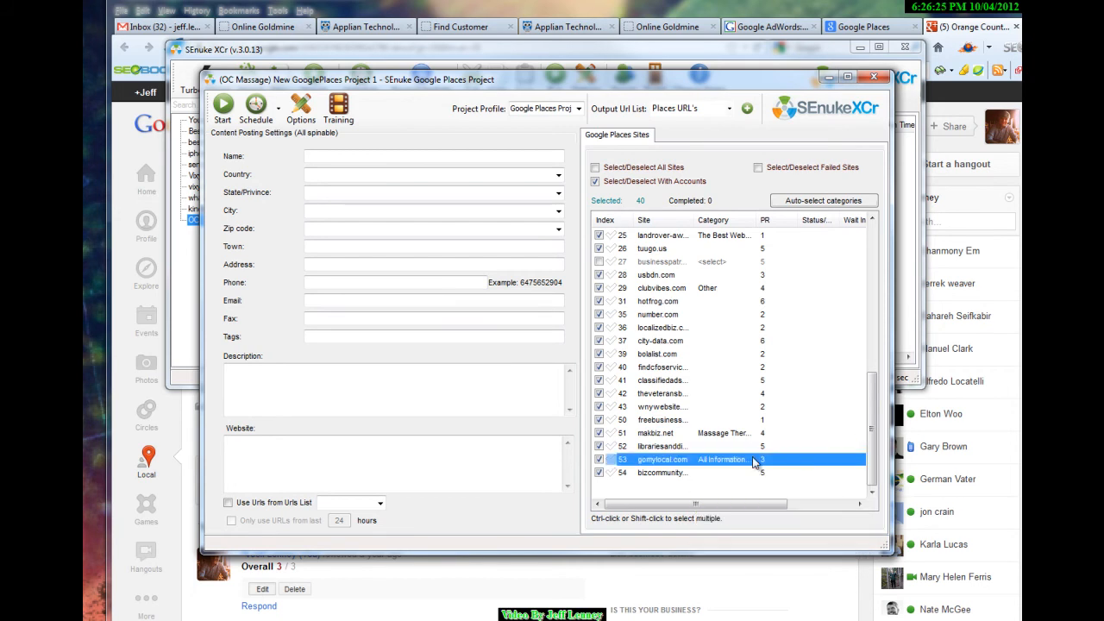
pyautogui.moveTo(872, 427); pyautogui.dragTo(868, 231)
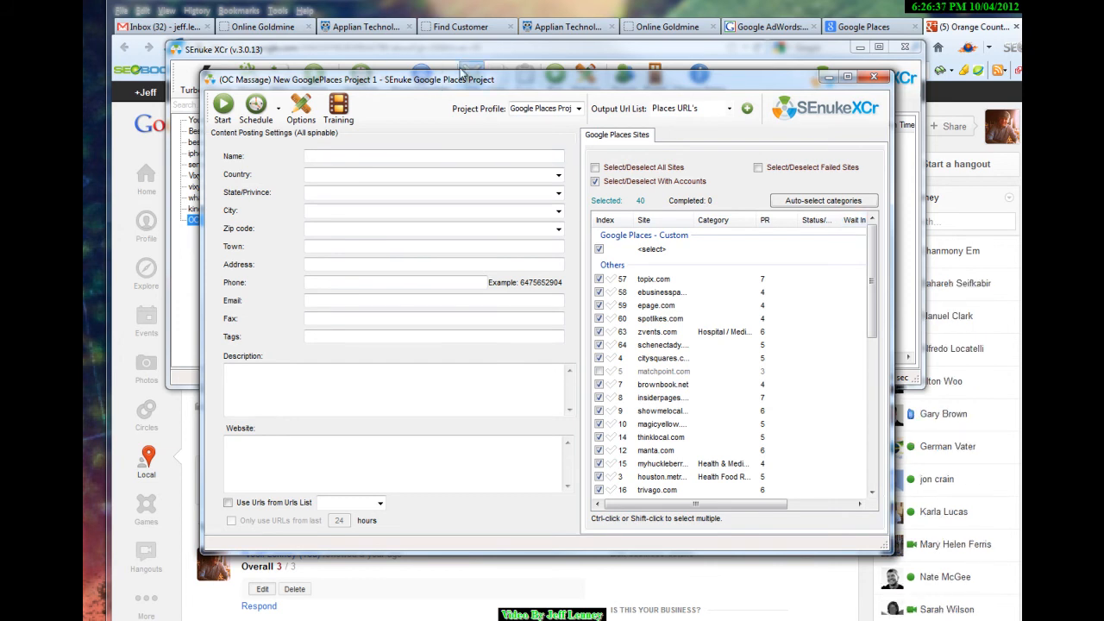
# Minimize the main SEnuke window and arrange the browser with the Google+ listing above the Google Places project window, keeping both visible
pyautogui.click(857, 49)
pyautogui.moveTo(617, 84); pyautogui.dragTo(500, 120)
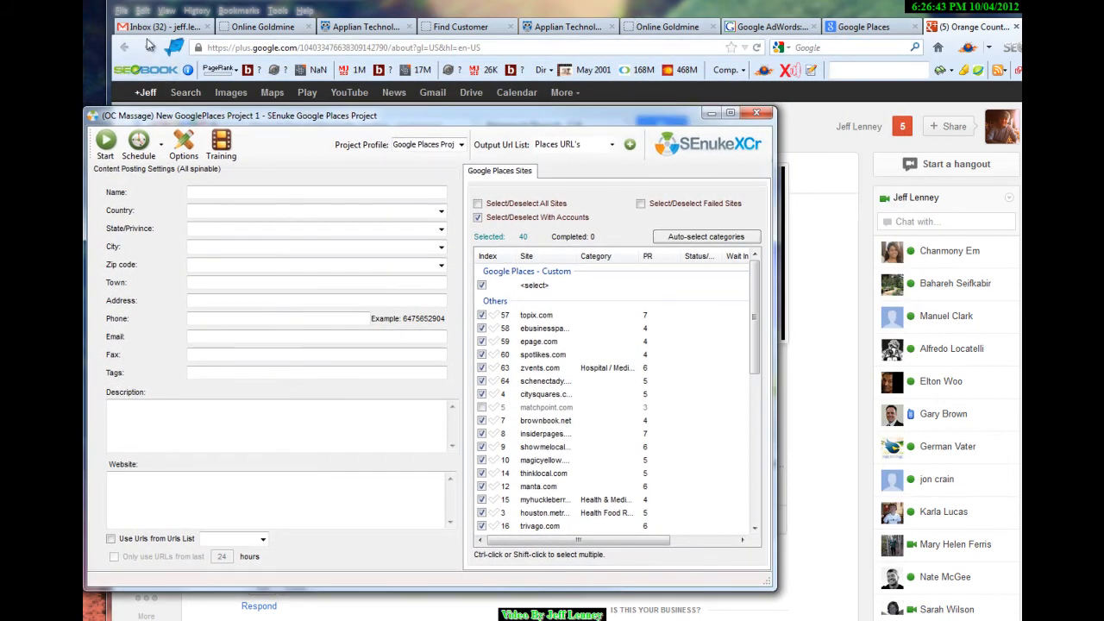
pyautogui.moveTo(112, 45); pyautogui.dragTo(497, 58)
pyautogui.click(371, 122)
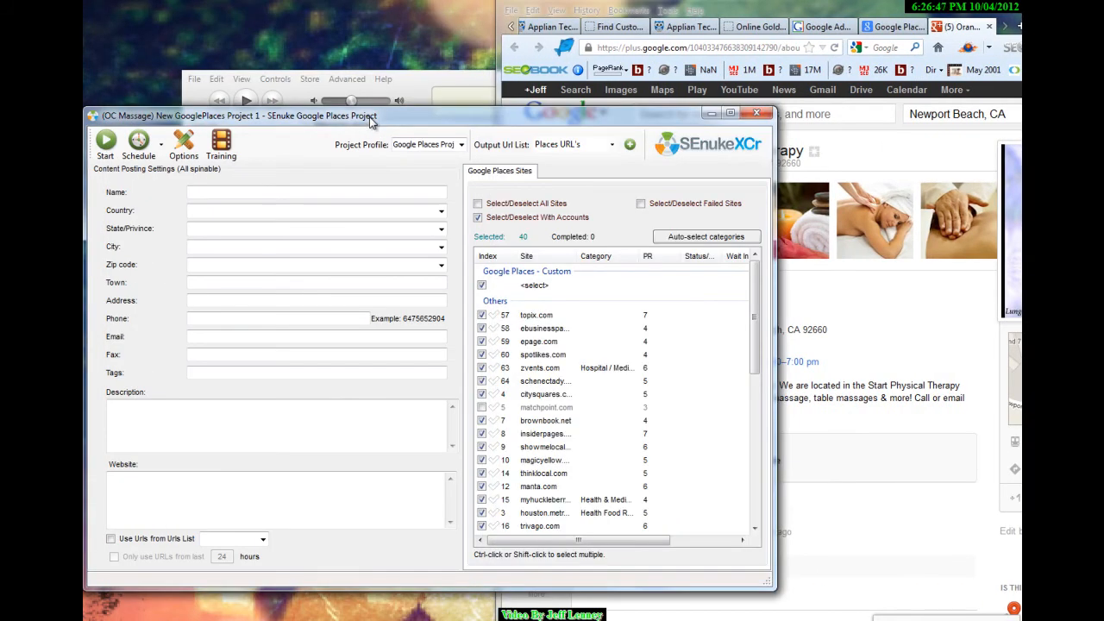
pyautogui.moveTo(775, 261); pyautogui.dragTo(534, 259)
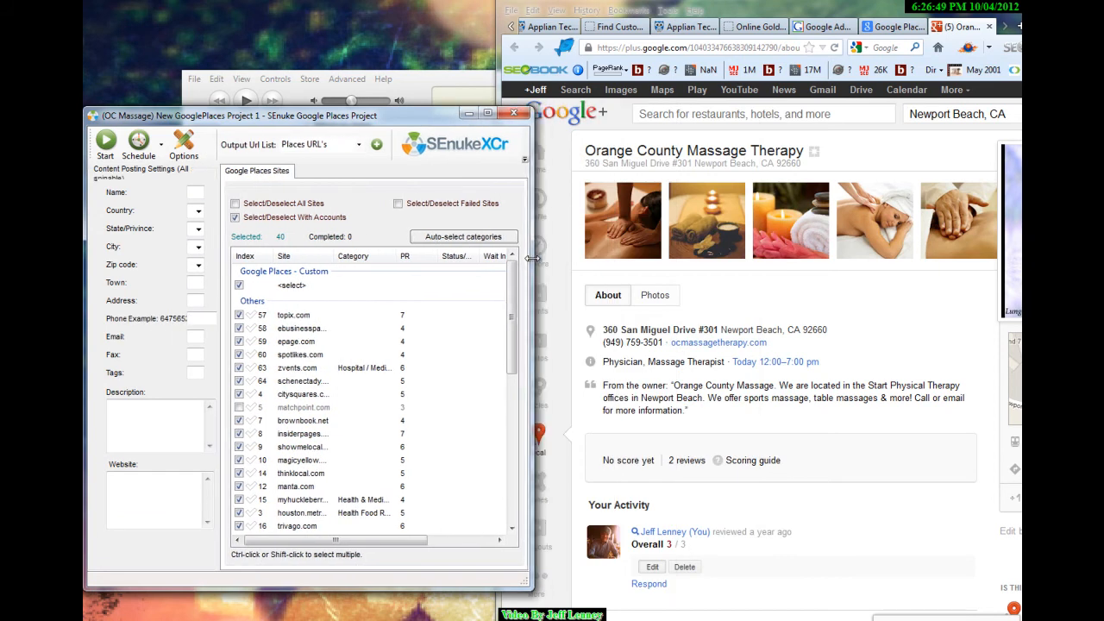
pyautogui.moveTo(532, 346); pyautogui.dragTo(870, 346)
pyautogui.moveTo(665, 116); pyautogui.dragTo(758, 364)
pyautogui.moveTo(499, 160); pyautogui.dragTo(159, 160)
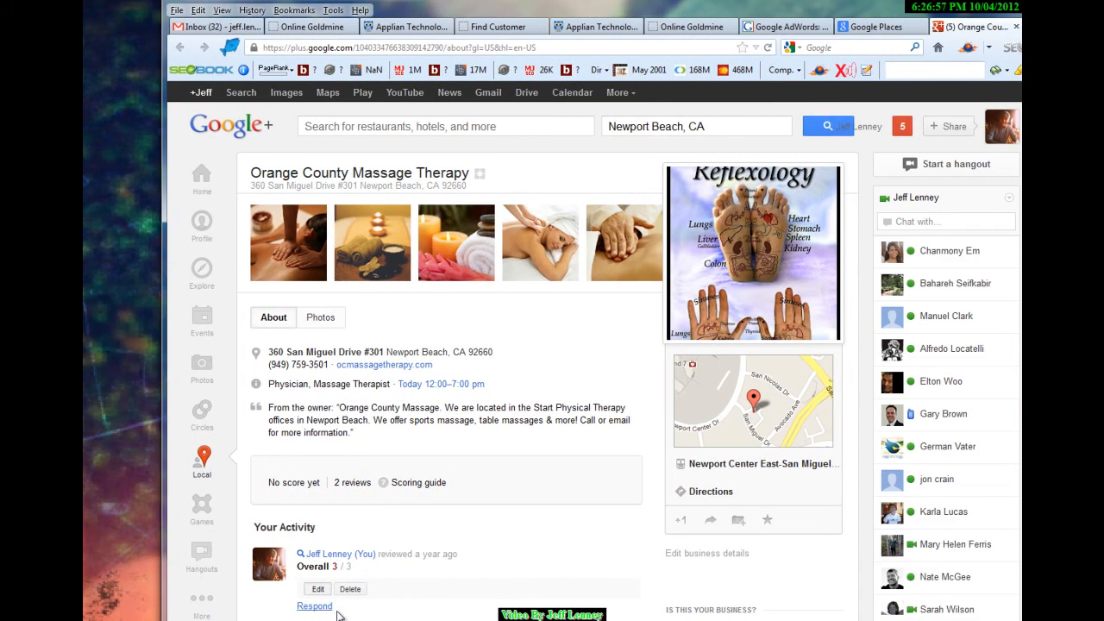
pyautogui.moveTo(604, 620); pyautogui.dragTo(604, 343)
# Set the project's business name to Orange County Massage Therapy, matching the Google+ listing
pyautogui.scroll(-2, 540, 211)
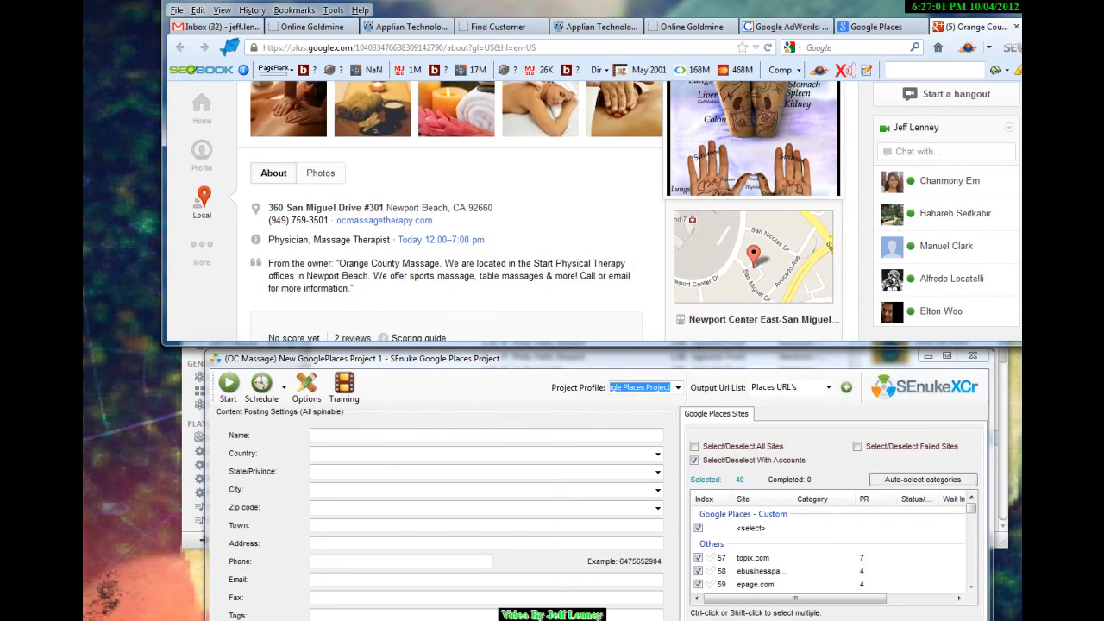
pyautogui.scroll(2, 540, 211)
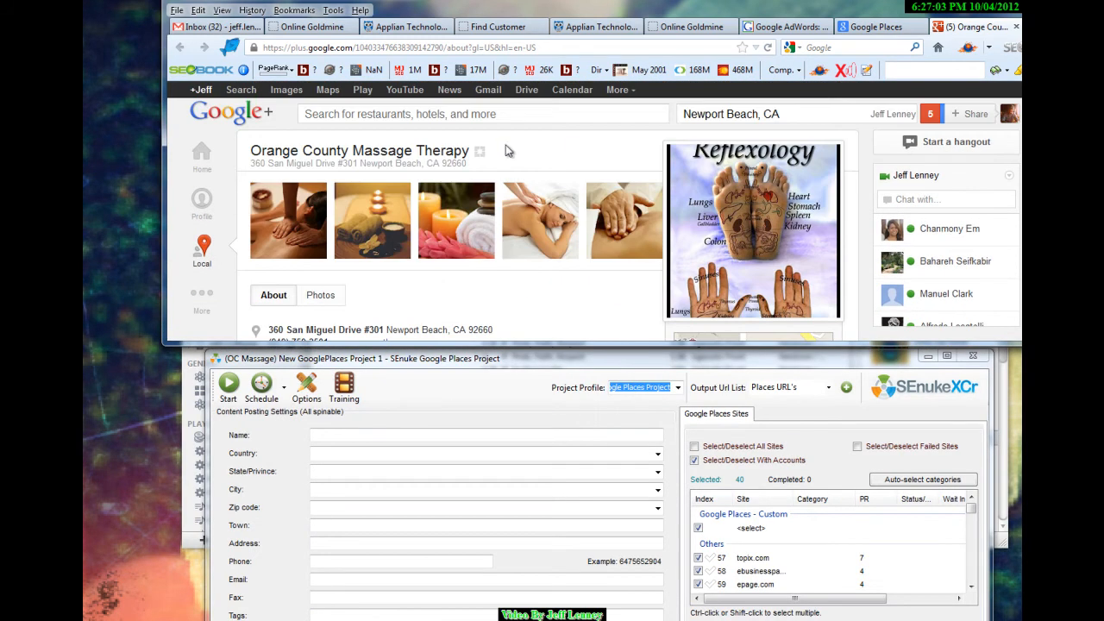
pyautogui.doubleClick(448, 161)
pyautogui.click(331, 439)
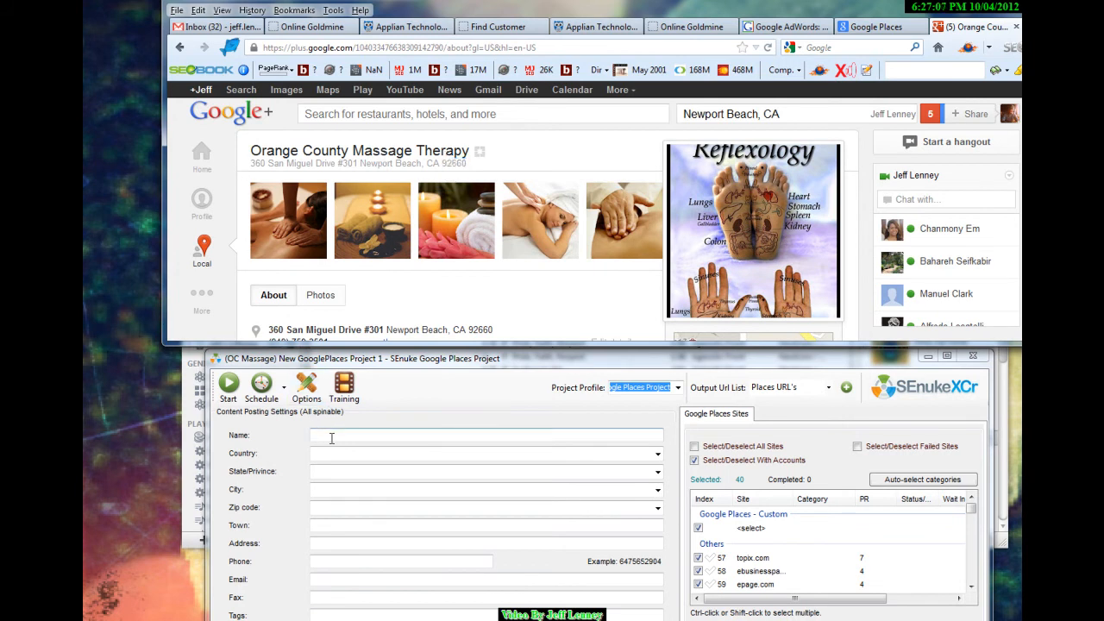
pyautogui.moveTo(247, 154)
pyautogui.mouseDown()
pyautogui.moveTo(464, 150)
pyautogui.moveTo(472, 160)
pyautogui.moveTo(259, 151)
pyautogui.moveTo(479, 162)
pyautogui.moveTo(262, 146)
pyautogui.mouseUp()
pyautogui.click(260, 149)
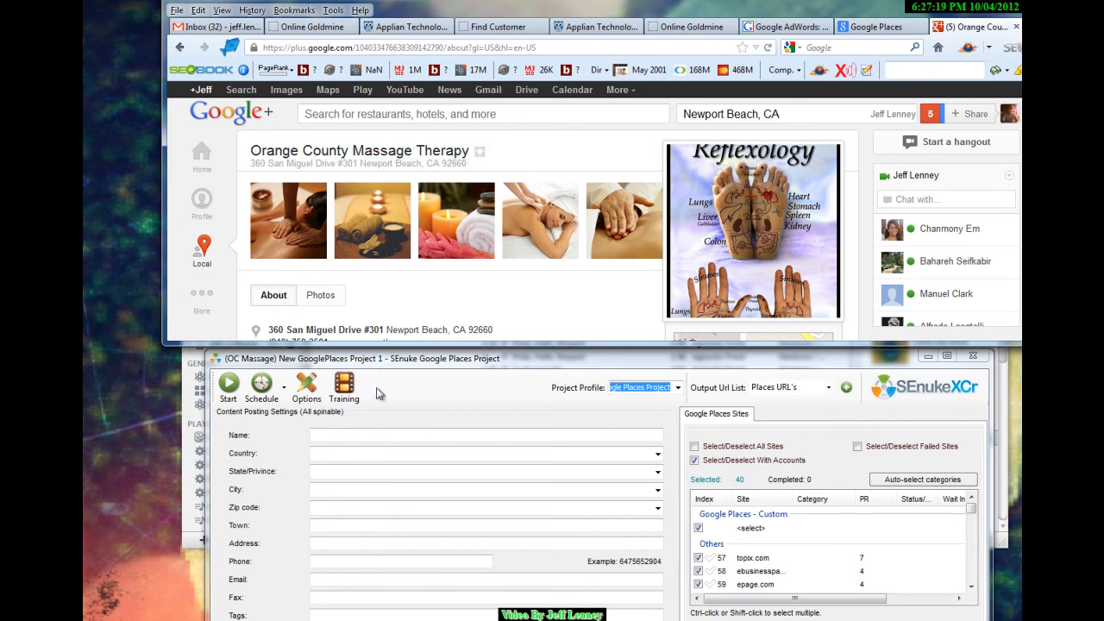
pyautogui.click(373, 434)
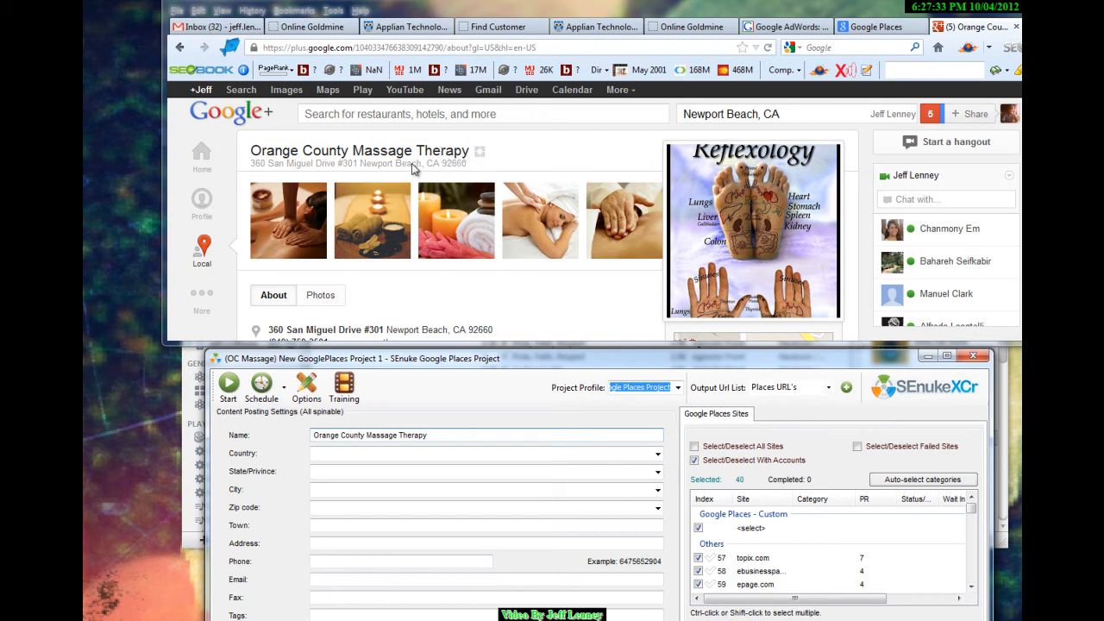
# Copy the full business address from the Google+ listing and set the project's country to United States
pyautogui.moveTo(475, 166); pyautogui.dragTo(253, 171)
pyautogui.hotkey('ctrl', 'c')
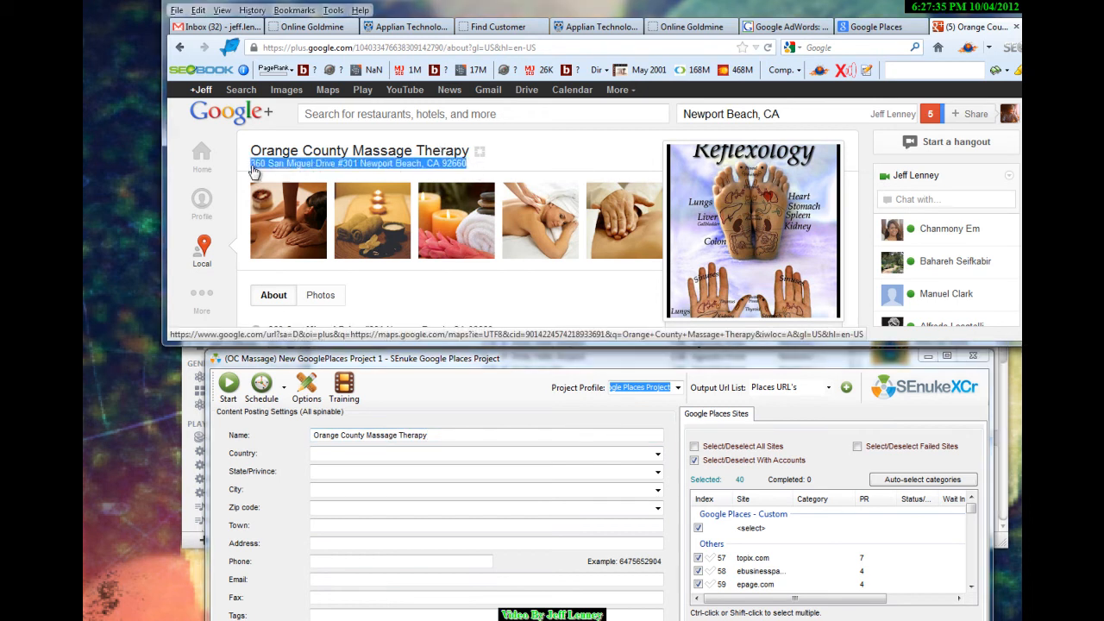
pyautogui.click(352, 455)
pyautogui.click(658, 454)
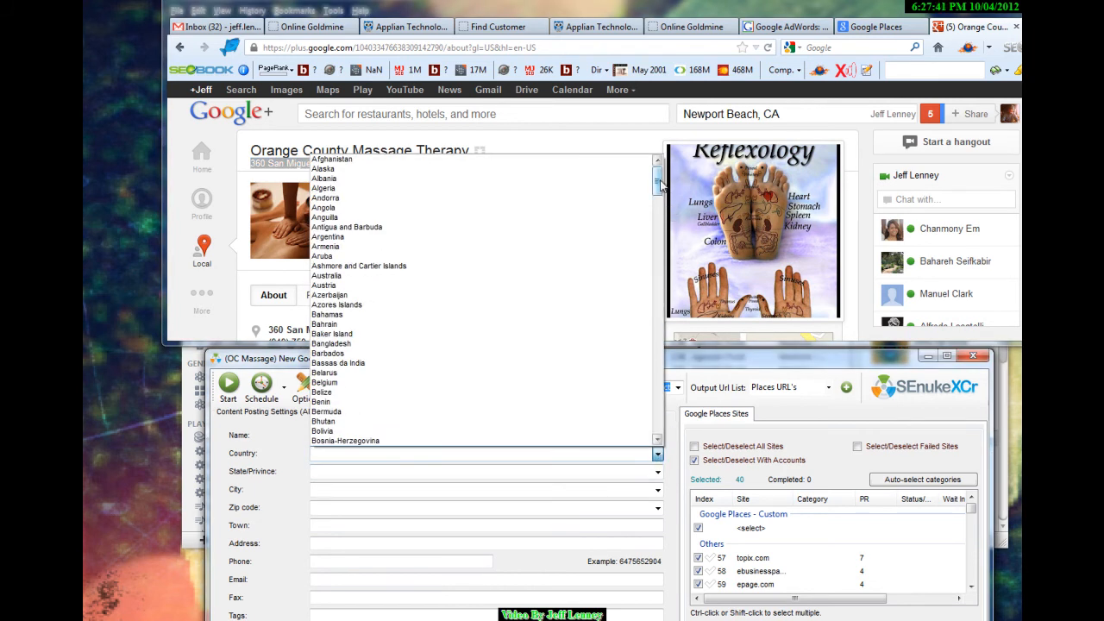
pyautogui.write('United Sta')
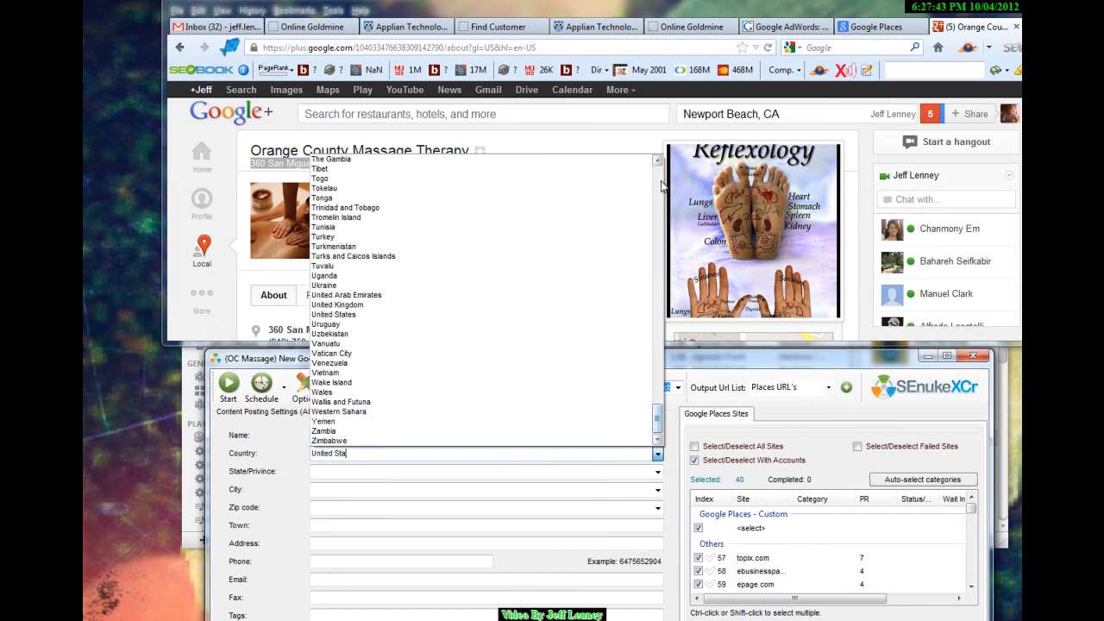
pyautogui.click(332, 315)
# Set the project's state to California
pyautogui.click(346, 473)
pyautogui.write('c')
pyautogui.click(658, 473)
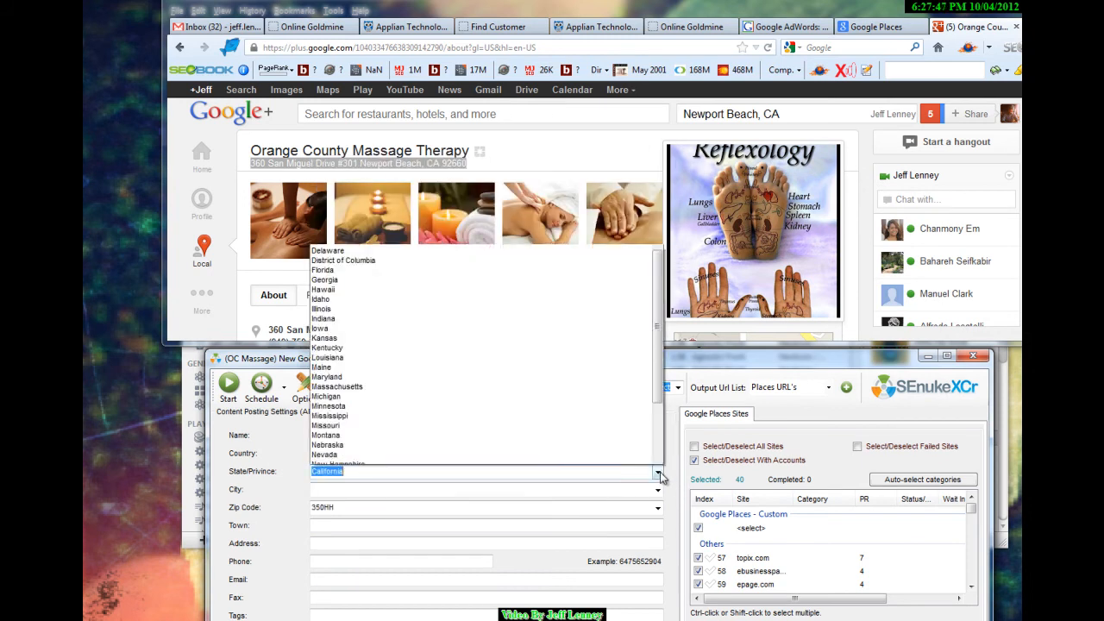
pyautogui.click(328, 177)
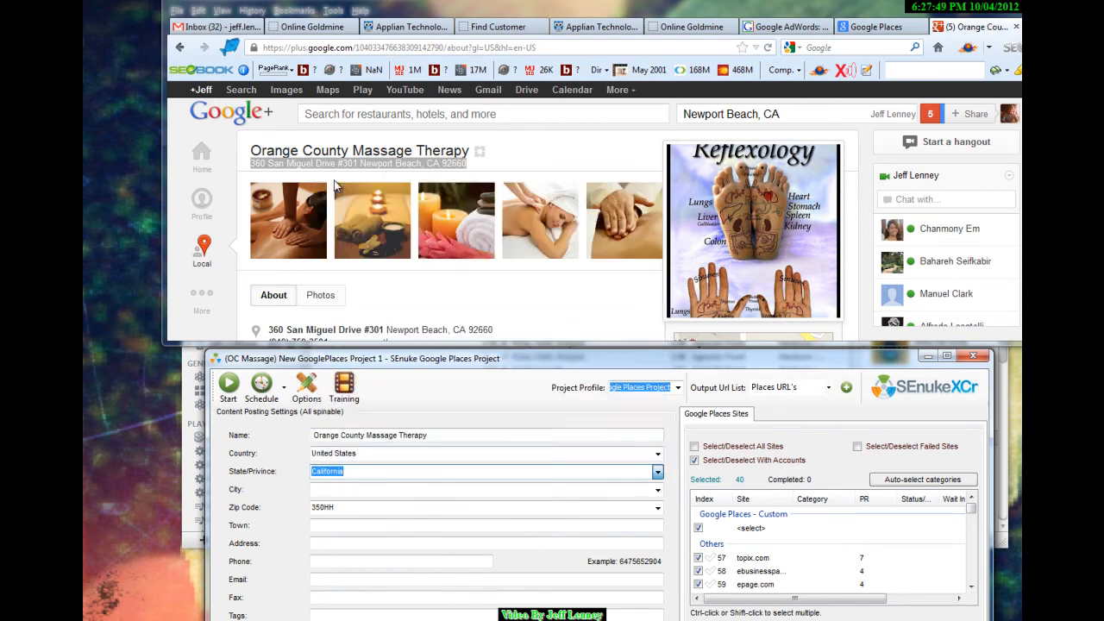
# Enter the business's city and zip code in the project form as given in the listing
pyautogui.click(363, 489)
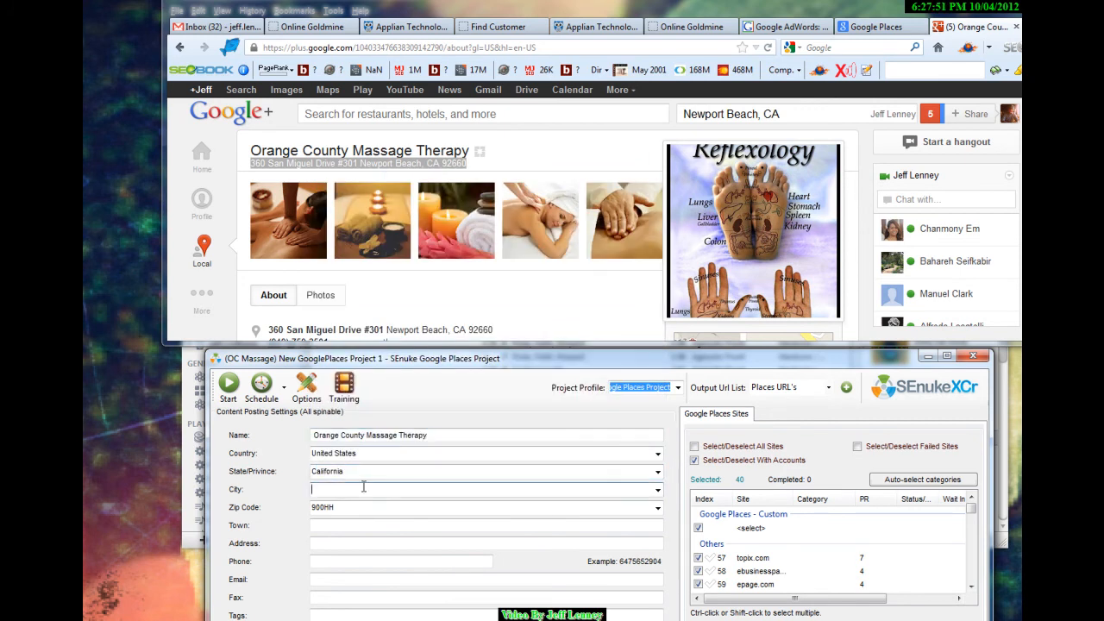
pyautogui.write('Newport Beach')
pyautogui.press('Tab')
pyautogui.write('92660')
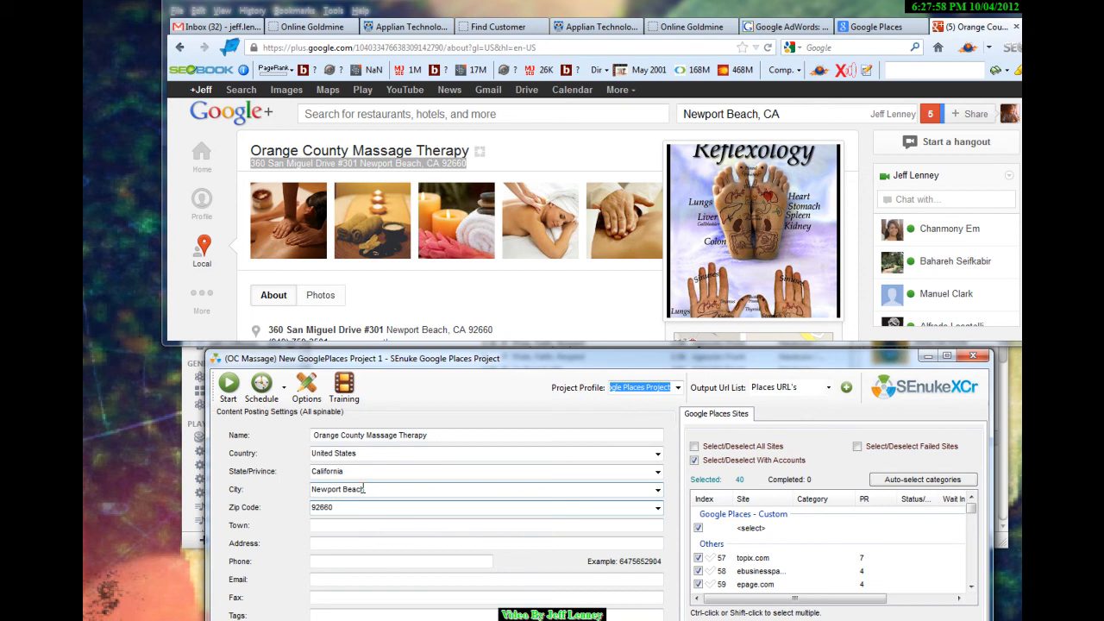
pyautogui.press('Tab')
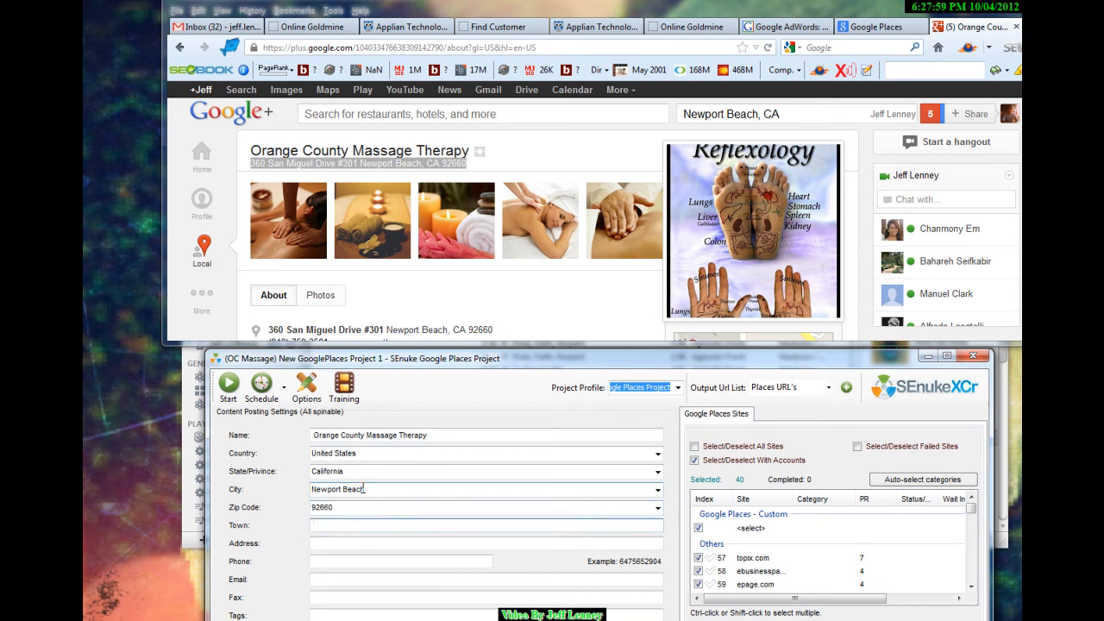
# Paste the copied business address into the address field and trim it to the street and suite number
pyautogui.click(363, 543)
pyautogui.hotkey('ctrl', 'v')
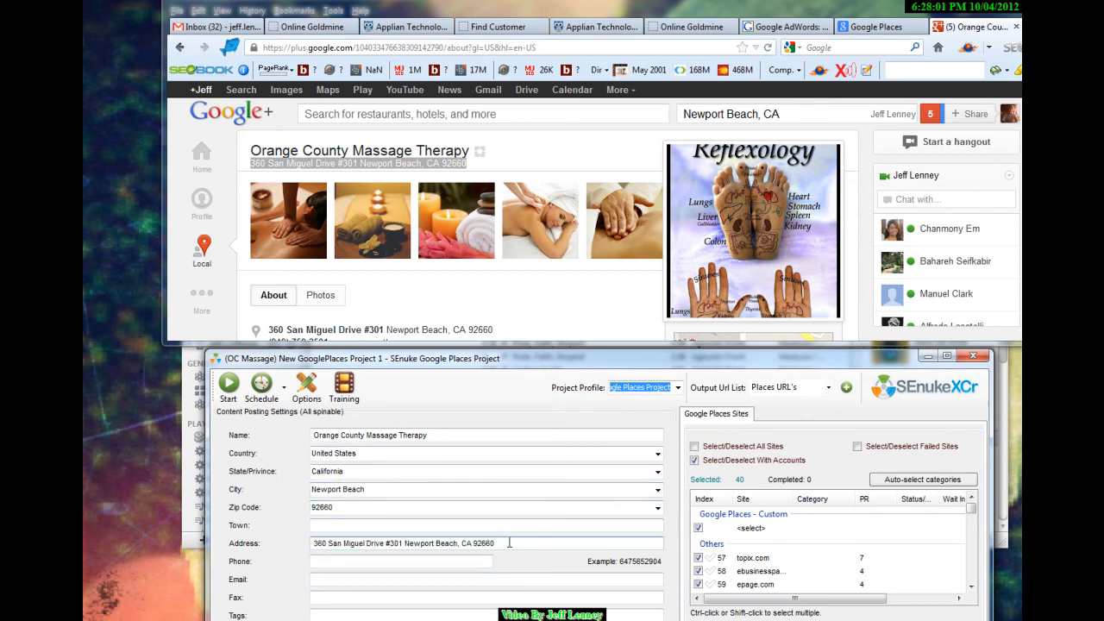
pyautogui.moveTo(509, 543); pyautogui.dragTo(404, 544)
pyautogui.press('BackSpace')
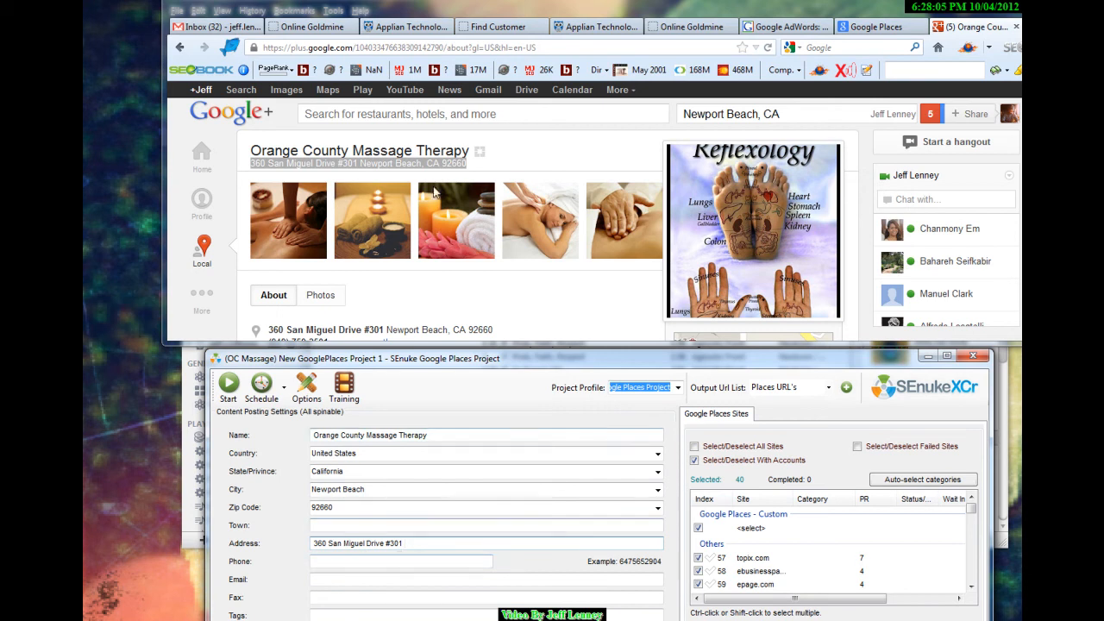
# Copy the business phone number from the Google+ listing into the project's phone field
pyautogui.scroll(-2, 548, 211)
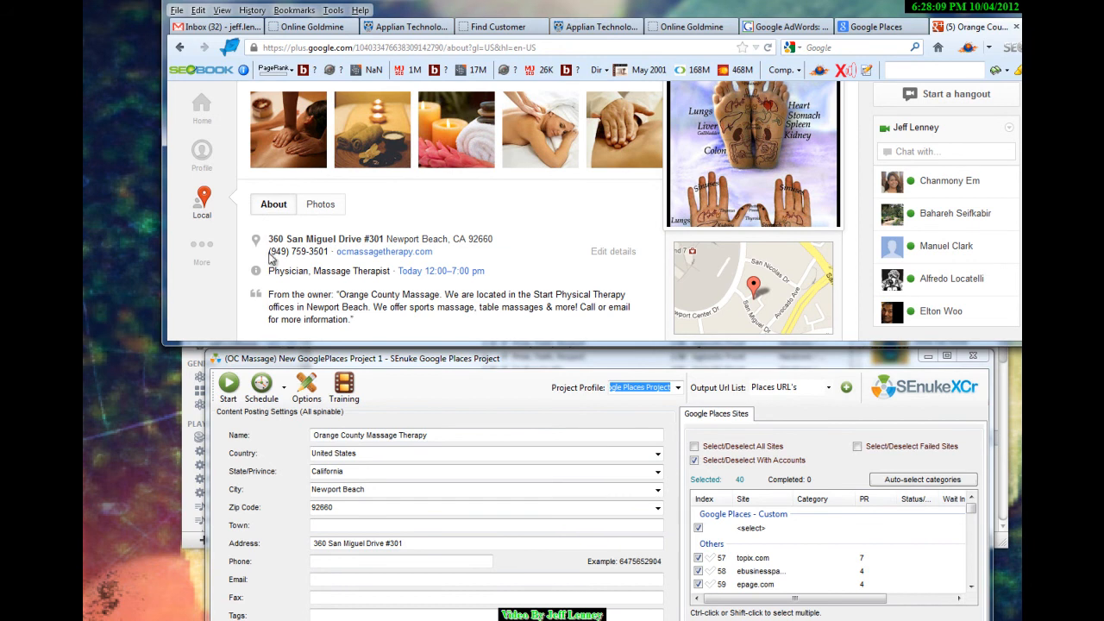
pyautogui.moveTo(268, 251); pyautogui.dragTo(331, 251)
pyautogui.hotkey('ctrl', 'c')
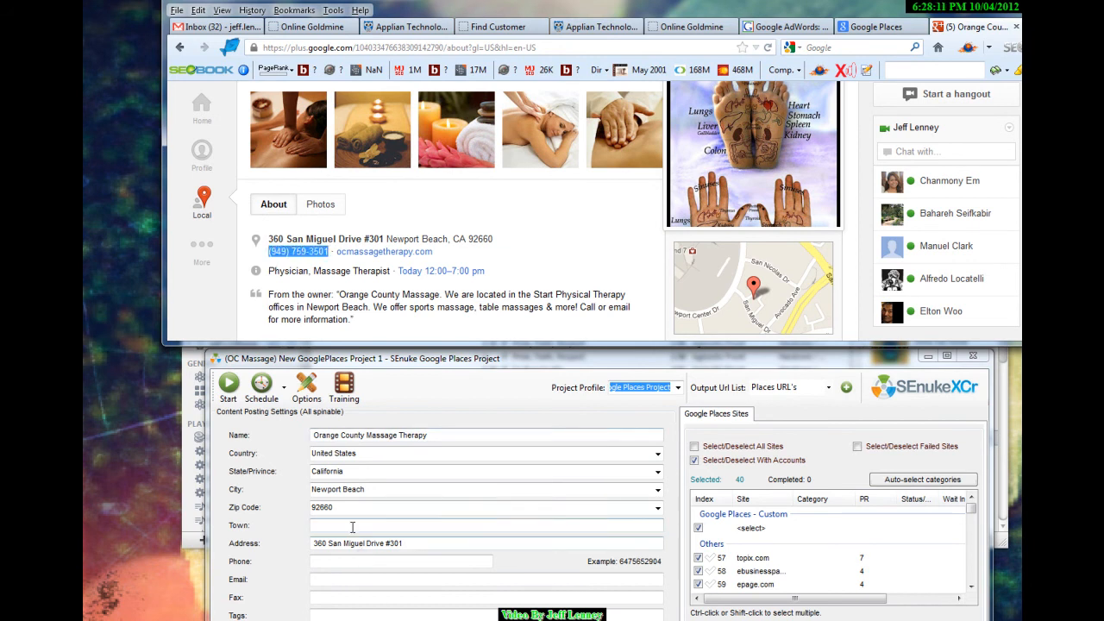
pyautogui.click(343, 562)
pyautogui.hotkey('ctrl', 'v')
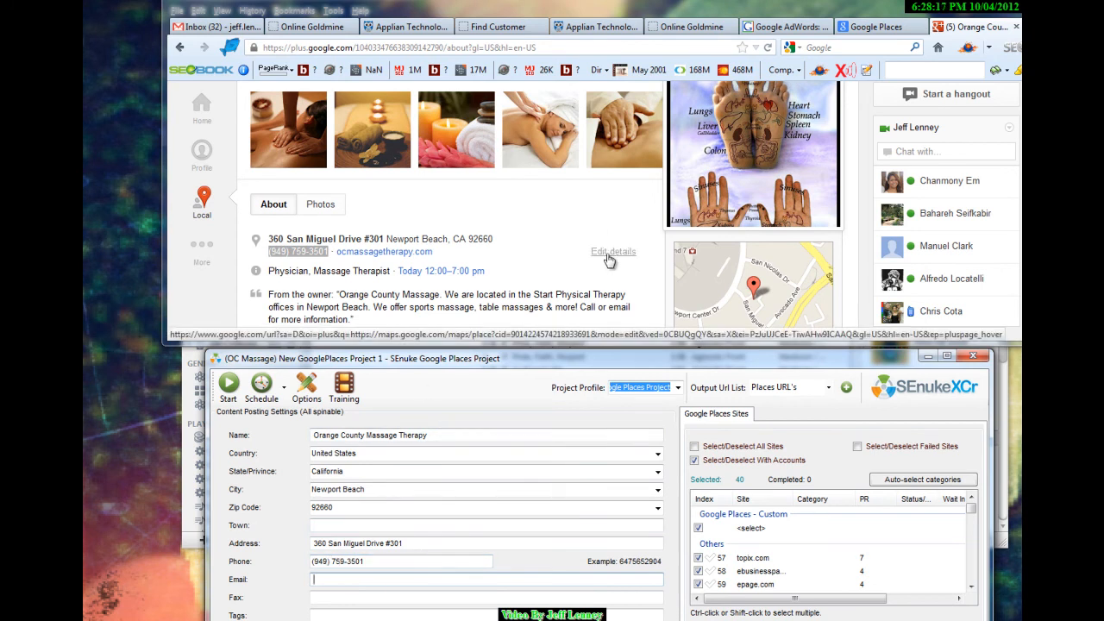
# Open the listing's editable Google Places details and copy the contact e-mail into the project's email field
pyautogui.click(609, 256)
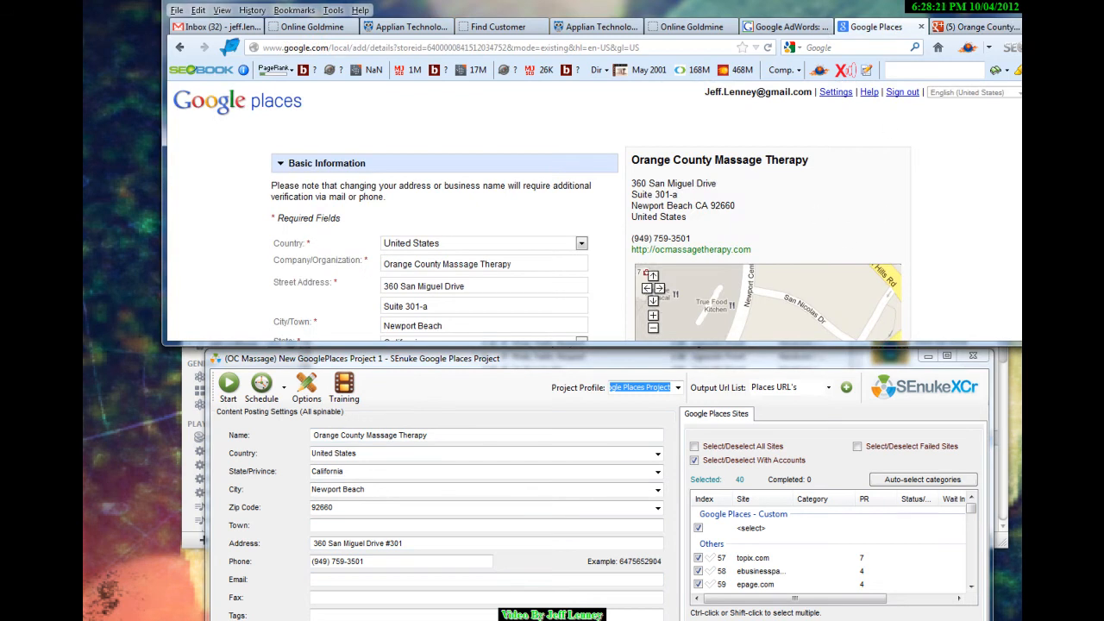
pyautogui.scroll(-4, 987, 143)
pyautogui.moveTo(466, 215); pyautogui.dragTo(346, 207)
pyautogui.hotkey('ctrl', 'c')
pyautogui.click(979, 26)
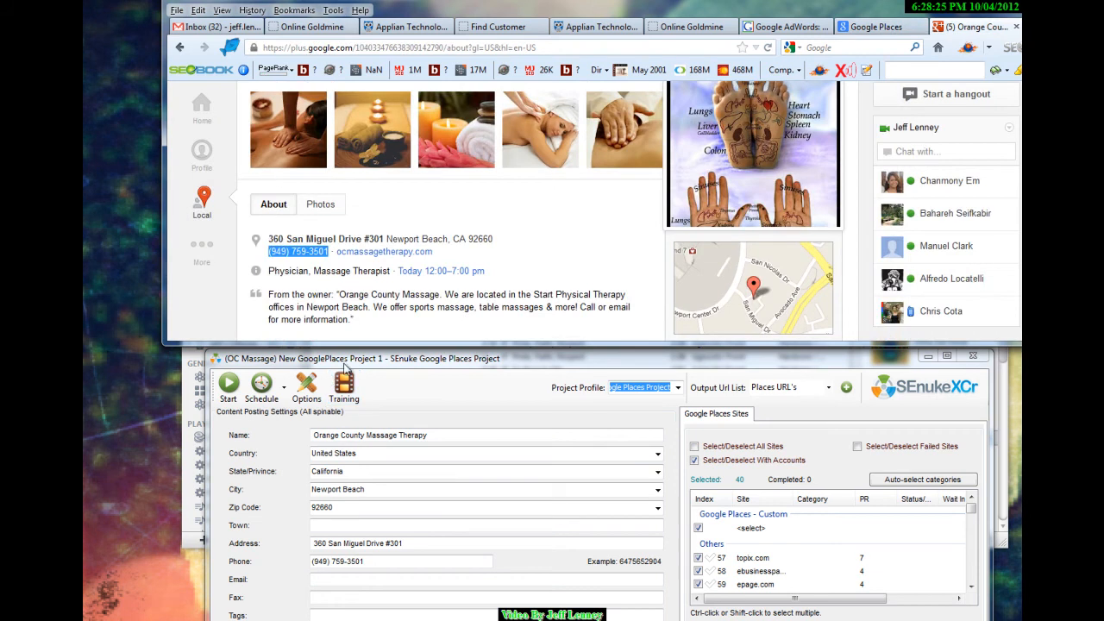
pyautogui.click(356, 579)
pyautogui.hotkey('ctrl', 'v')
# Move the project window up to show the whole form and set the tags to Massage
pyautogui.click(351, 615)
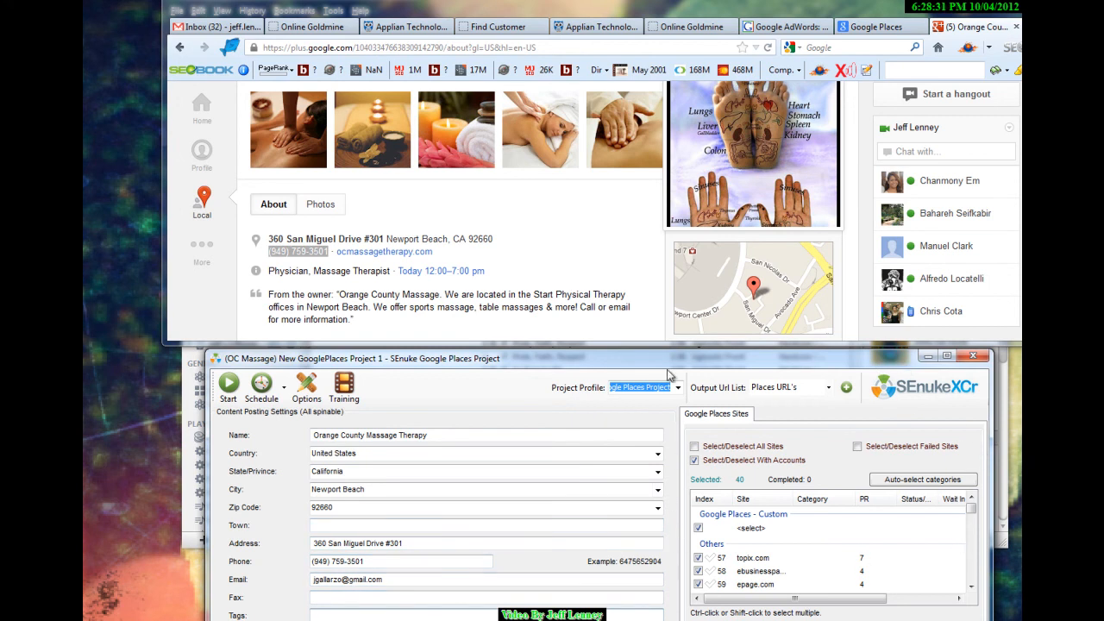
pyautogui.moveTo(664, 350); pyautogui.dragTo(633, 151)
pyautogui.moveTo(565, 162); pyautogui.dragTo(555, 129)
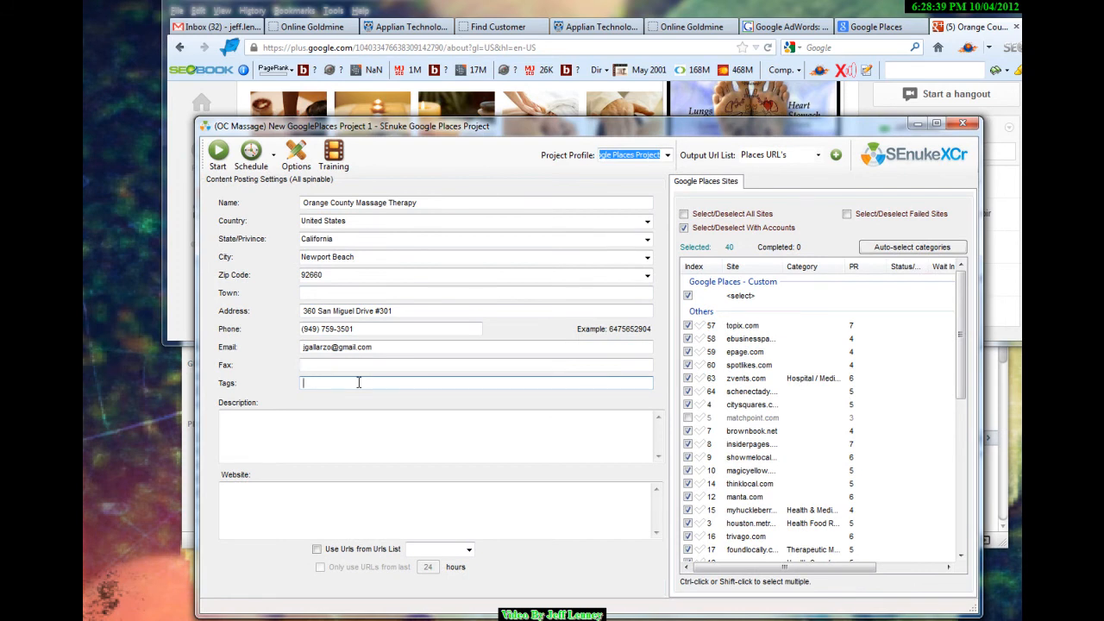
pyautogui.write('Orange County Massage, Orange County Massage Therapy, Newport Beach Massage, S')
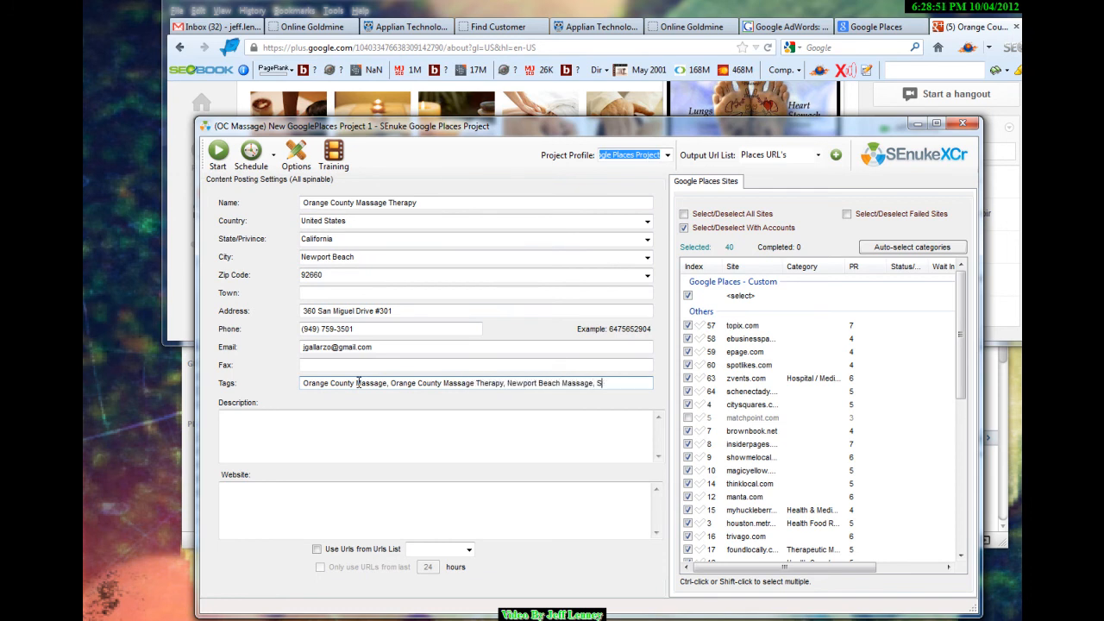
pyautogui.write('Portts M')
pyautogui.write('ge')
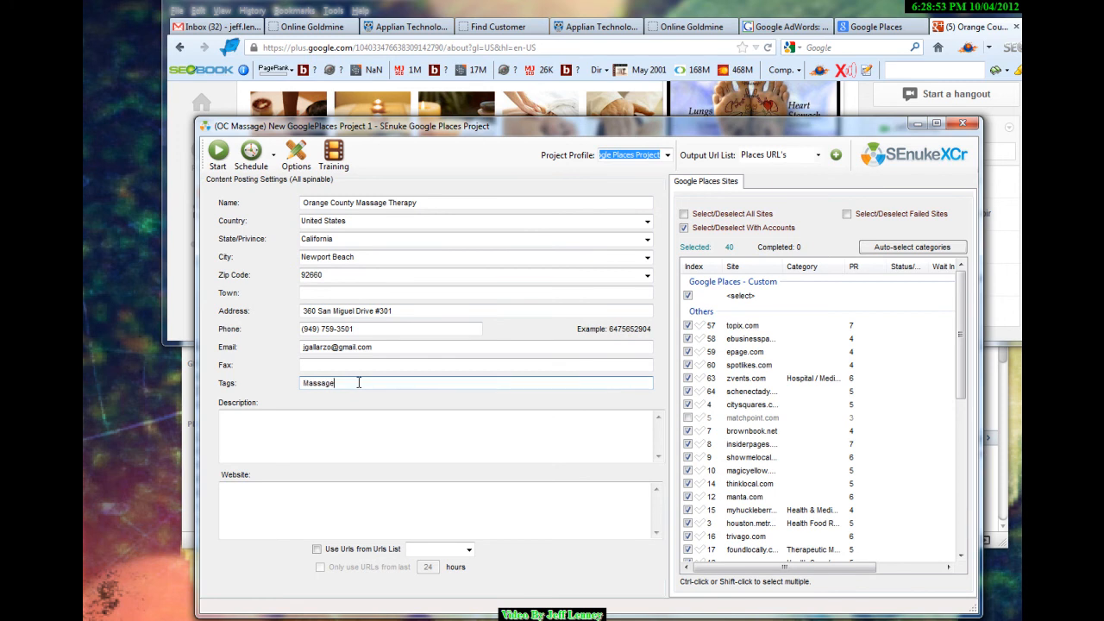
pyautogui.click(356, 416)
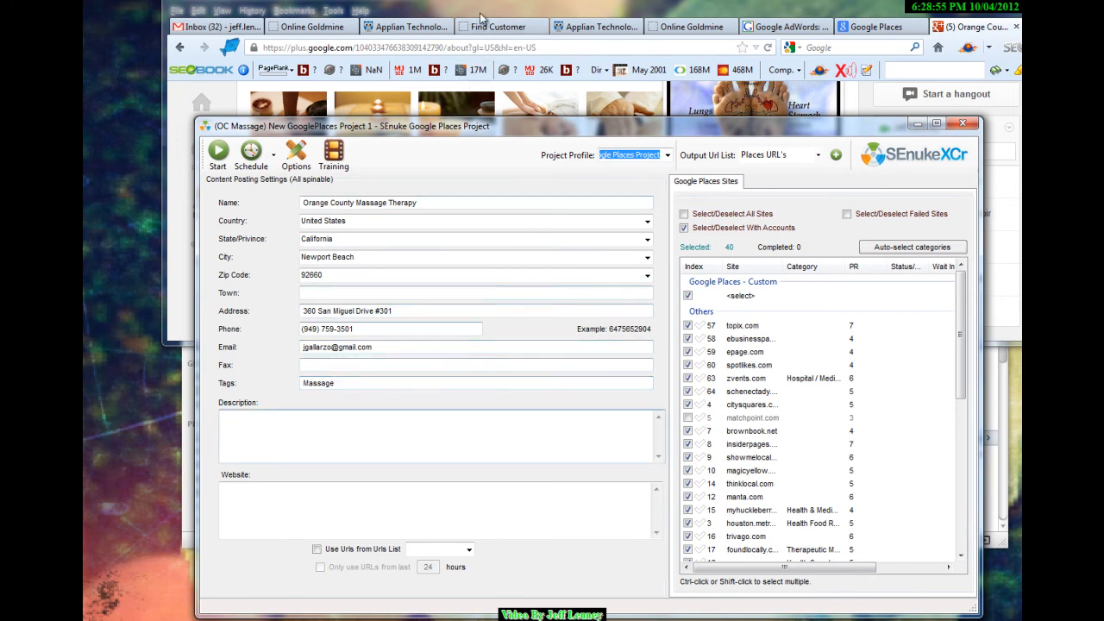
pyautogui.click(485, 3)
pyautogui.moveTo(355, 321); pyautogui.dragTo(268, 295)
pyautogui.click(299, 423)
pyautogui.write('From the owner: "Orange County Massage. We are located in the Start Physical Therapy offices in Newport Beach. We offer sports massage, table massages & more! Call or email for more information."')
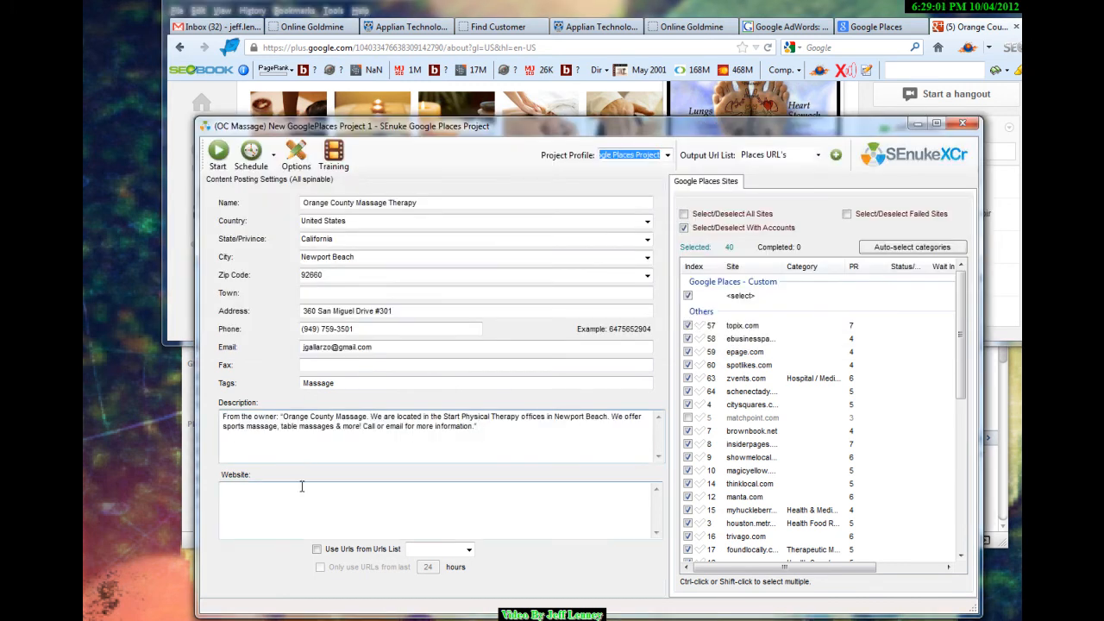
pyautogui.click(314, 510)
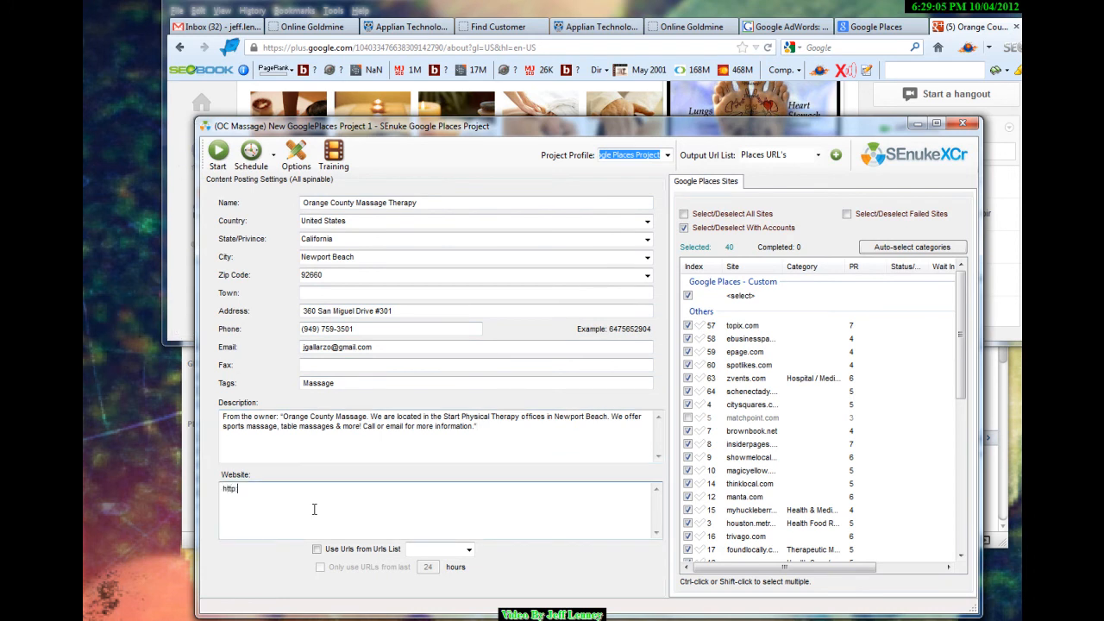
pyautogui.write('http://ocmassagetherapy.com/')
# Remove "From the owner" and the quotation marks from the description, and reword its opening to "Orange County Massage therapist located in"
pyautogui.click(292, 435)
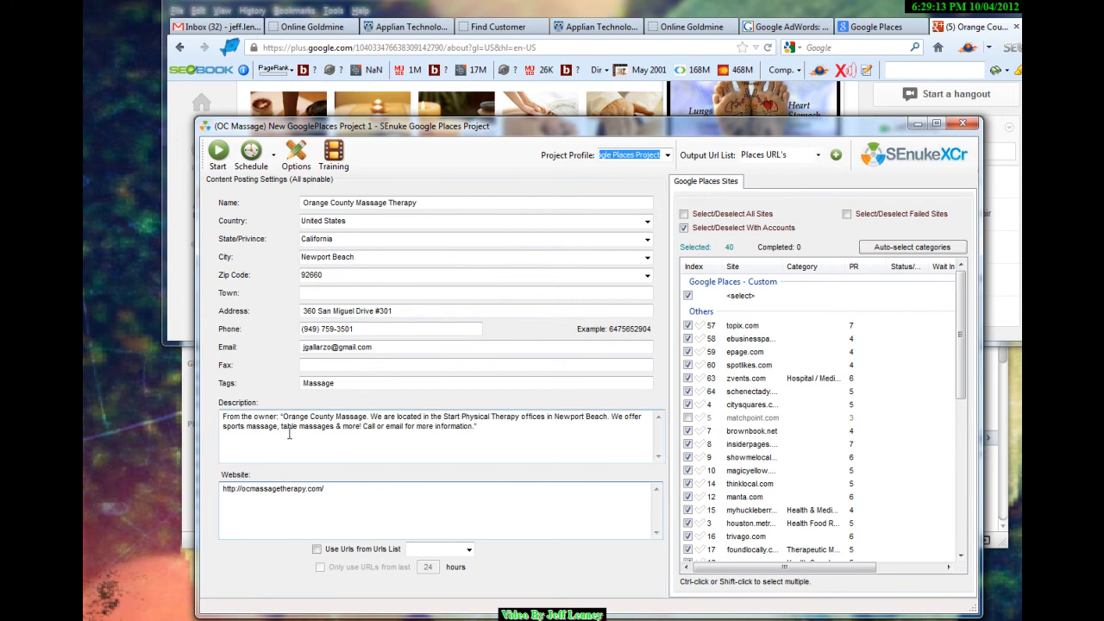
pyautogui.moveTo(278, 417); pyautogui.dragTo(177, 422)
pyautogui.press('Delete')
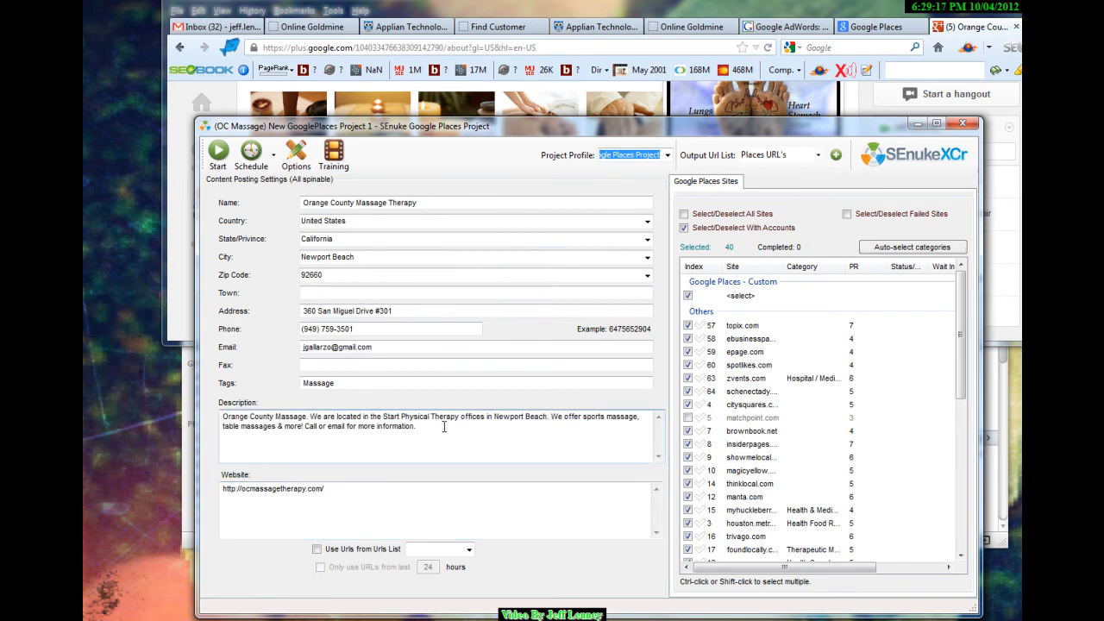
pyautogui.doubleClick(328, 418)
pyautogui.moveTo(326, 422); pyautogui.dragTo(308, 423)
pyautogui.write('therap')
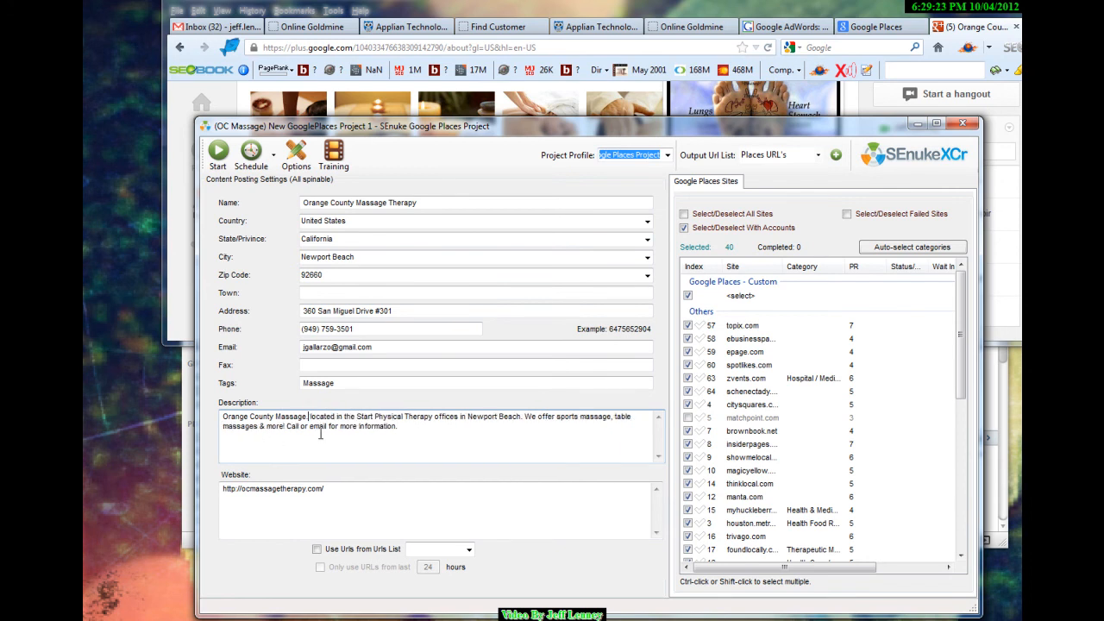
pyautogui.write('ist')
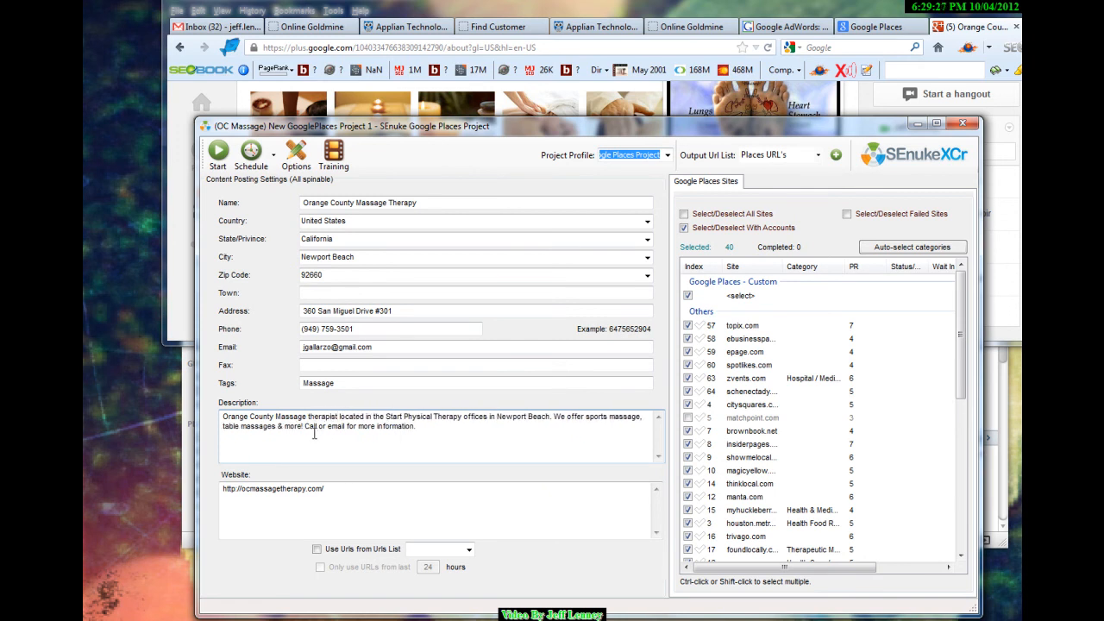
# Check the available URL lists and the site selection, and try to start the Google Places project
pyautogui.click(470, 551)
pyautogui.click(470, 553)
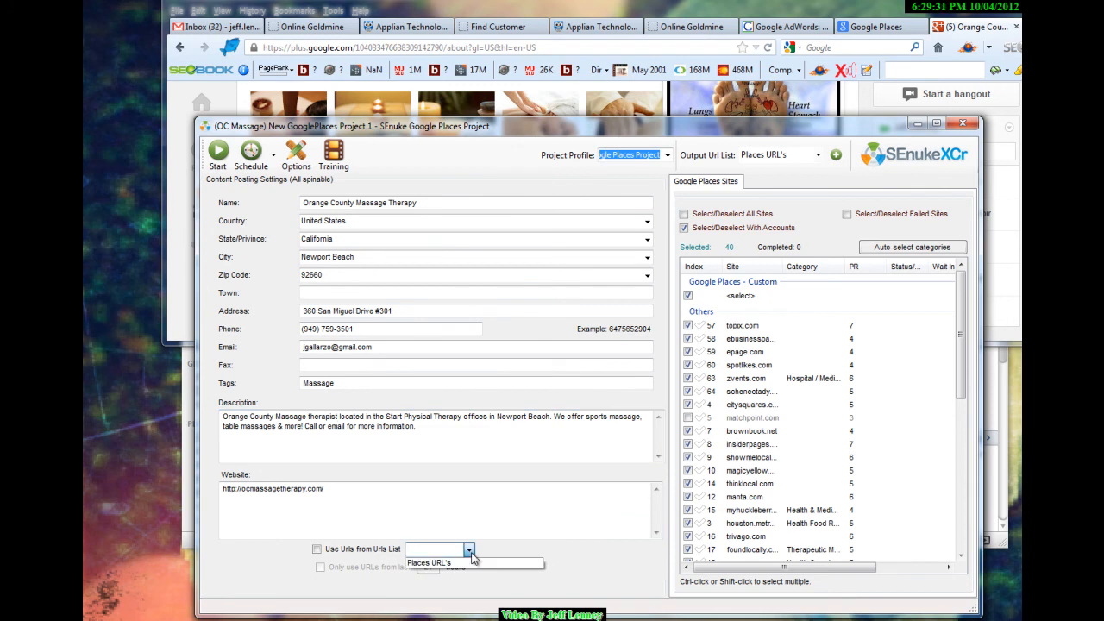
pyautogui.click(472, 556)
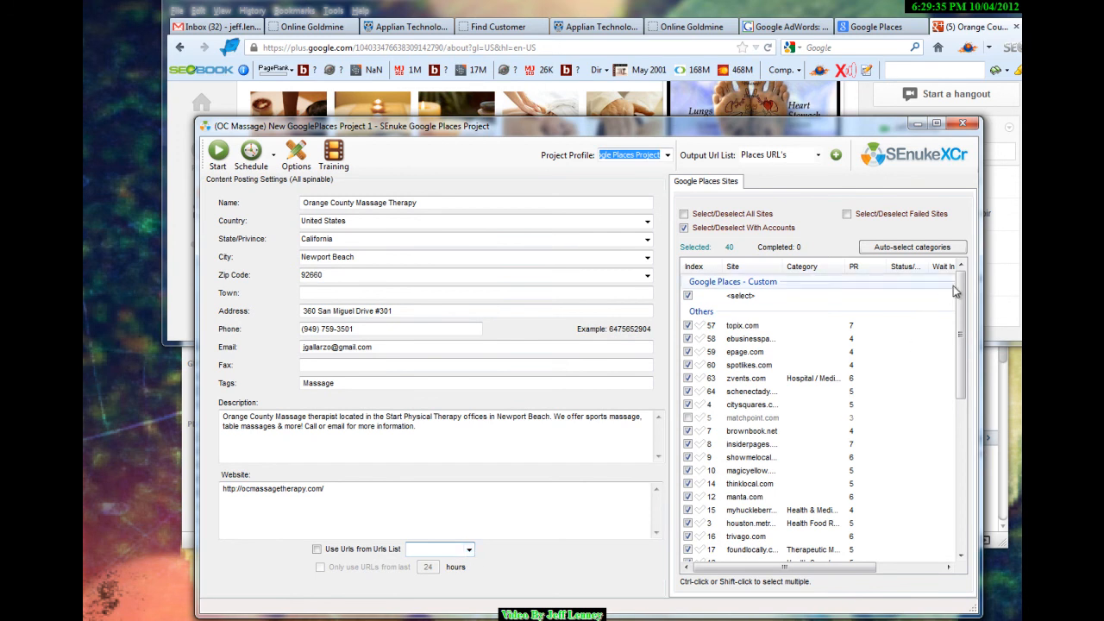
pyautogui.scroll(-10, 944, 345)
pyautogui.scroll(10, 947, 476)
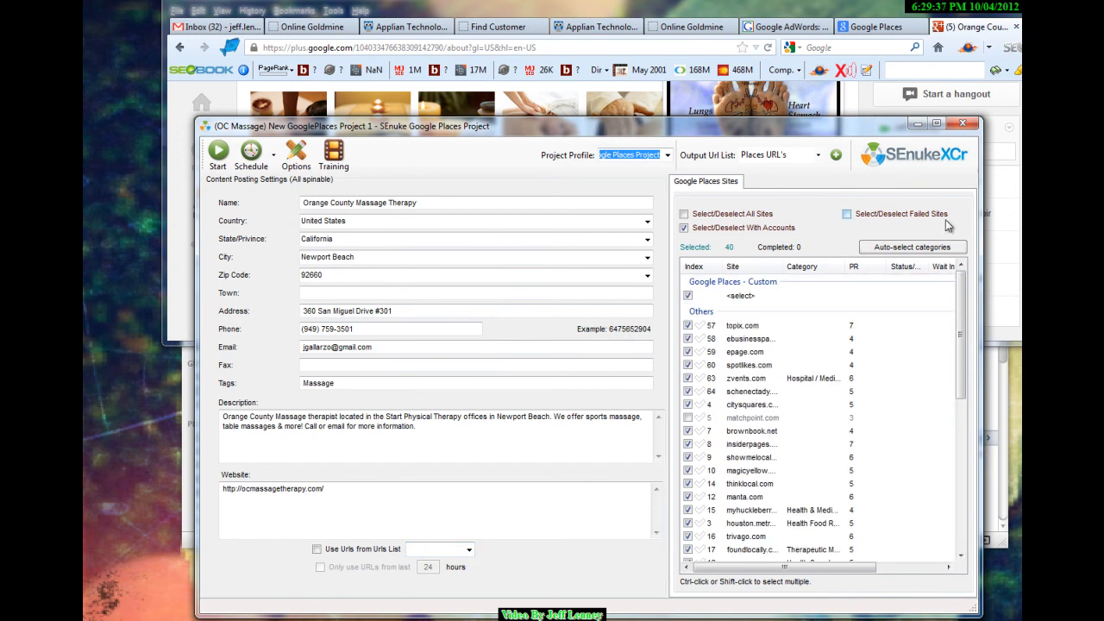
pyautogui.click(219, 155)
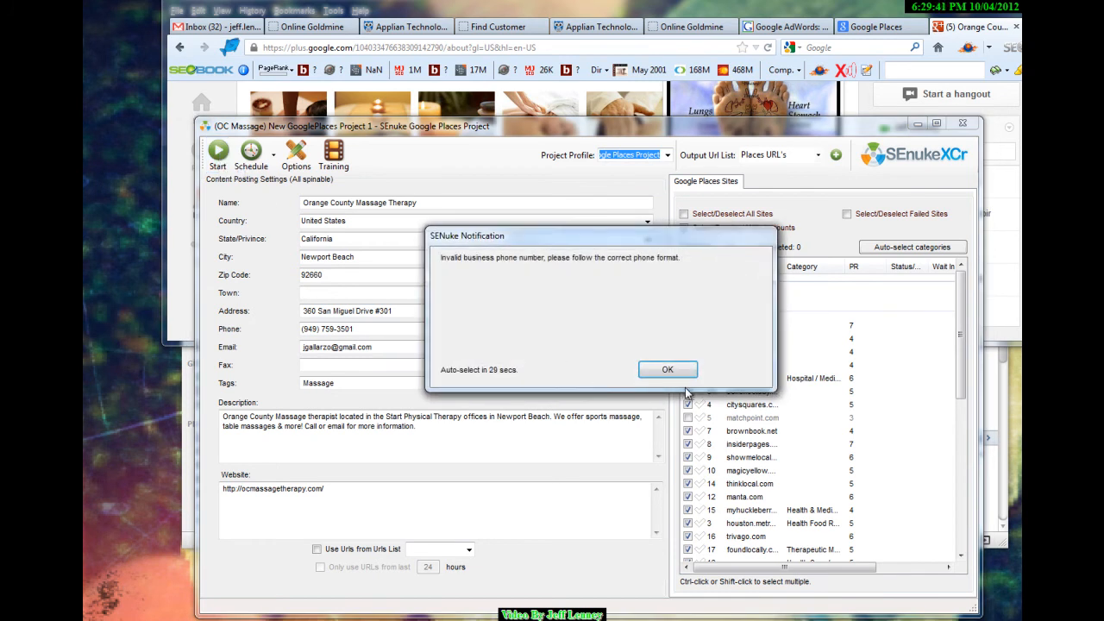
# Dismiss the phone format notification and reformat the business phone number as digits only, without brackets, space or hyphen
pyautogui.click(667, 369)
pyautogui.click(321, 329)
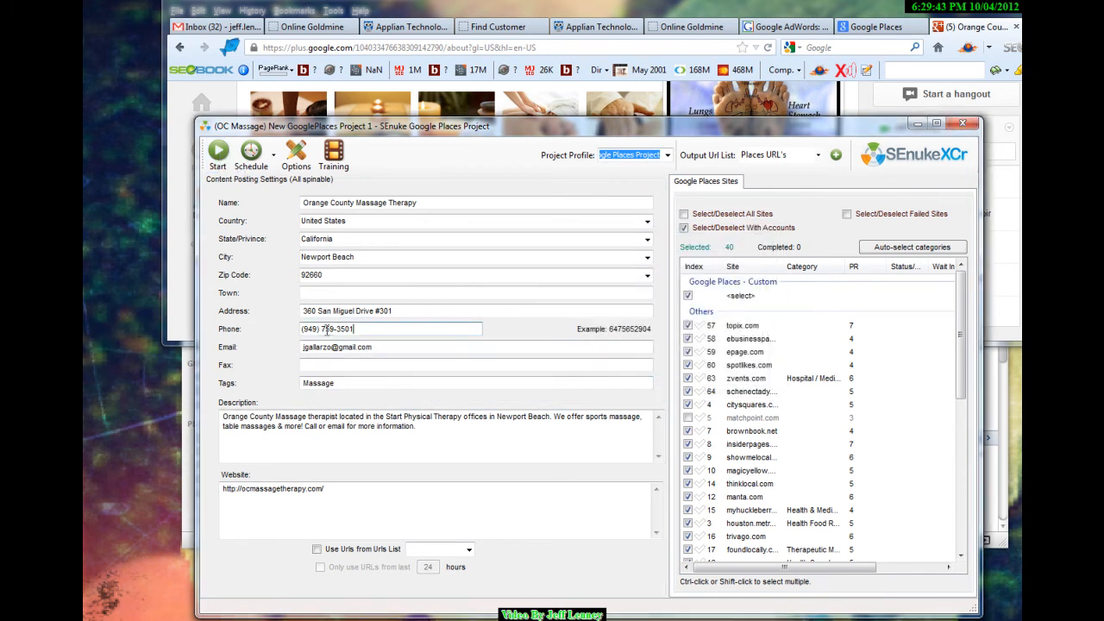
pyautogui.press('BackSpace')
pyautogui.press('Home')
pyautogui.press('Delete')
pyautogui.click(334, 328)
pyautogui.press('BackSpace')
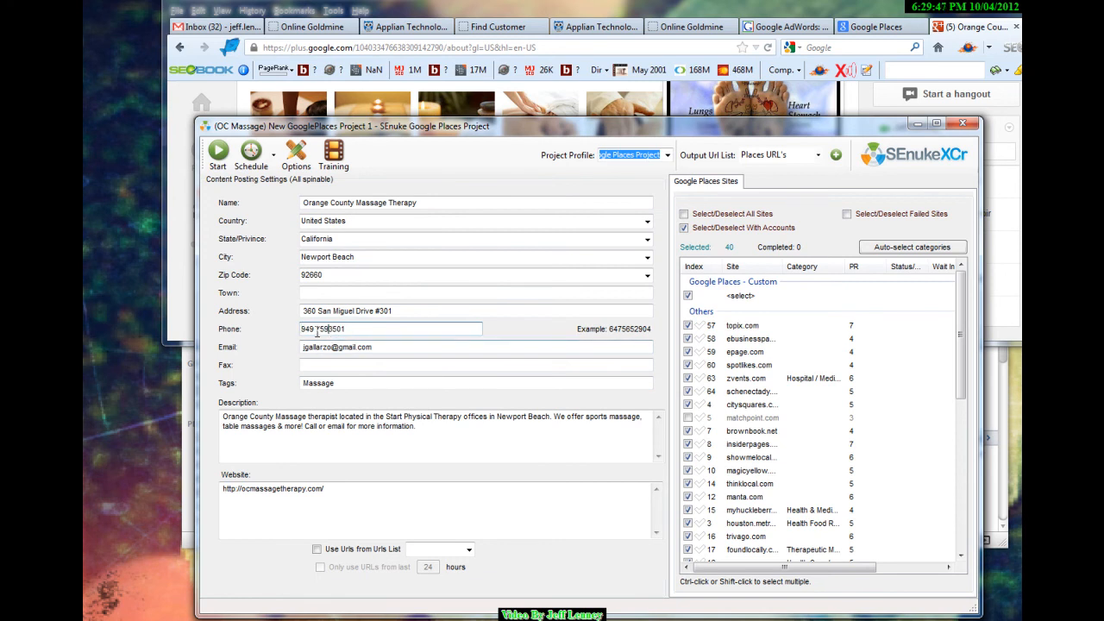
pyautogui.press('BackSpace')
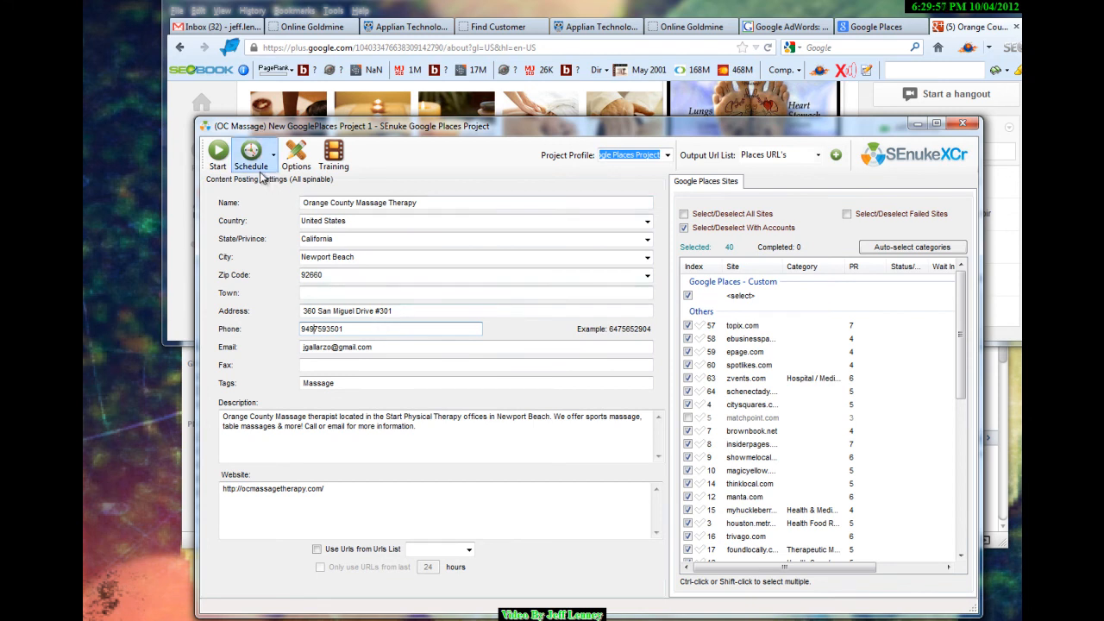
# Start the Google Places project and enlarge the SEnuke Submitter window to fill most of the desktop
pyautogui.click(218, 152)
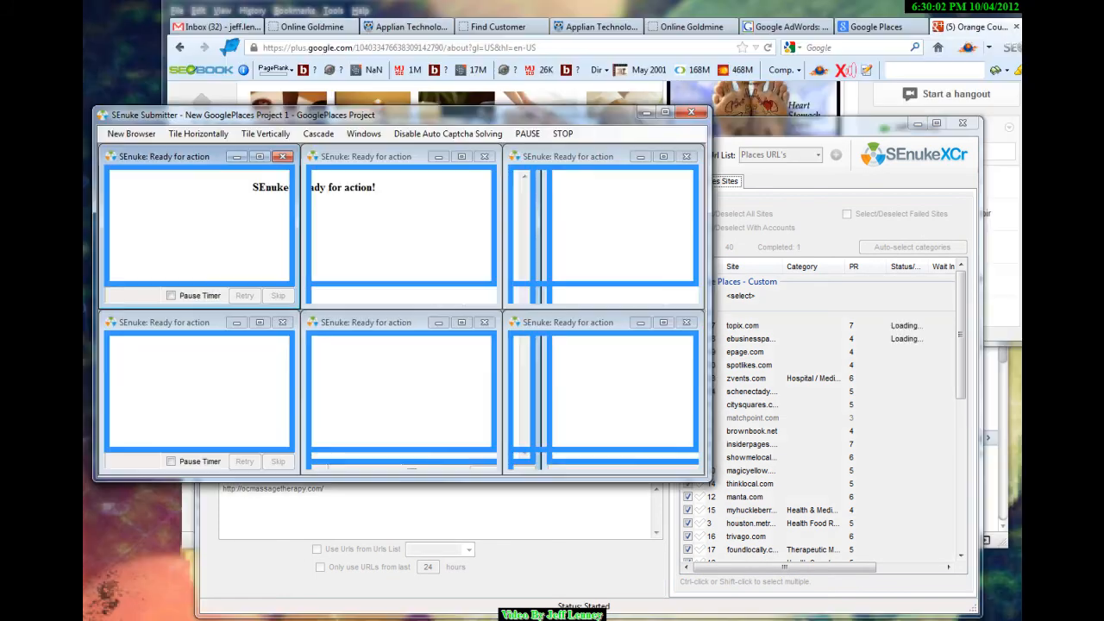
pyautogui.moveTo(478, 127); pyautogui.dragTo(796, 33)
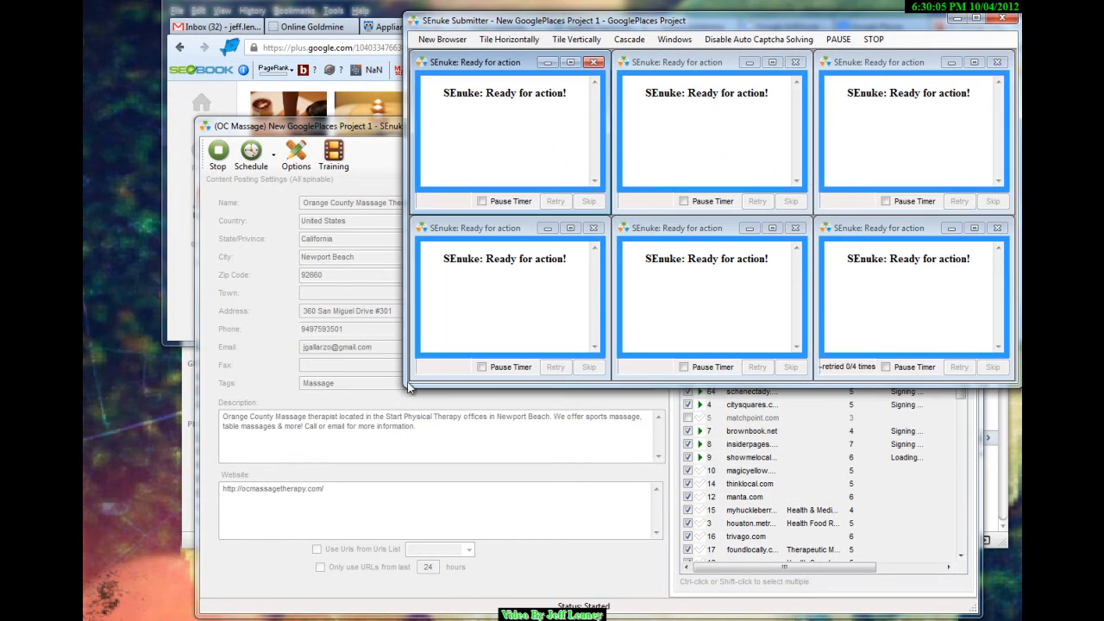
pyautogui.moveTo(409, 388); pyautogui.dragTo(101, 614)
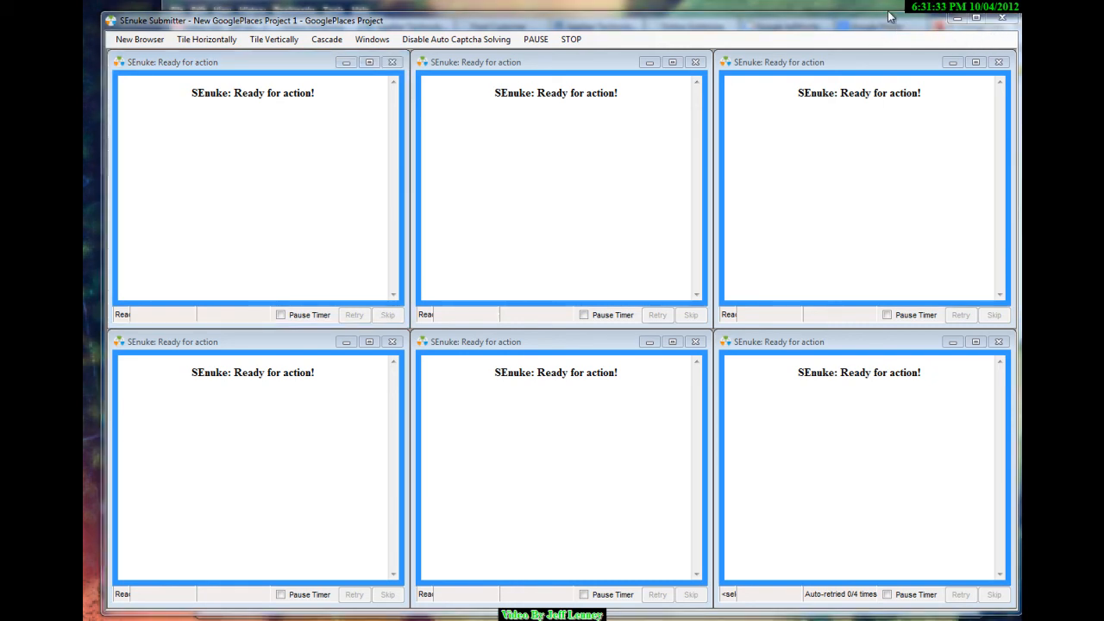
# Minimize the submitter and review the submission status of each site in the Google Places project
pyautogui.click(958, 19)
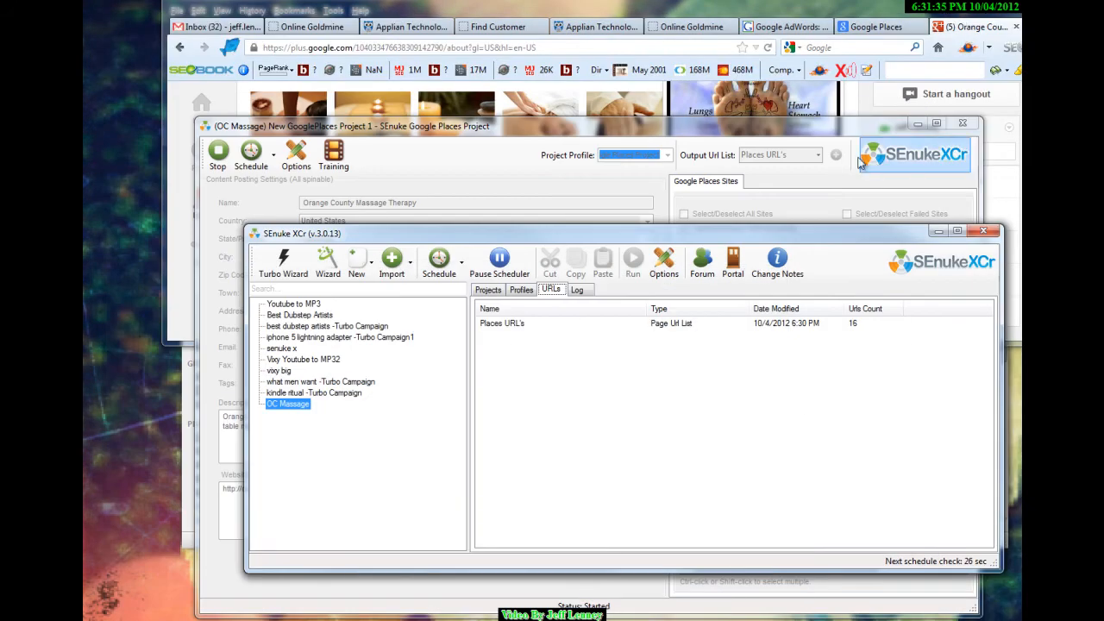
pyautogui.moveTo(767, 234); pyautogui.dragTo(753, 338)
pyautogui.click(829, 232)
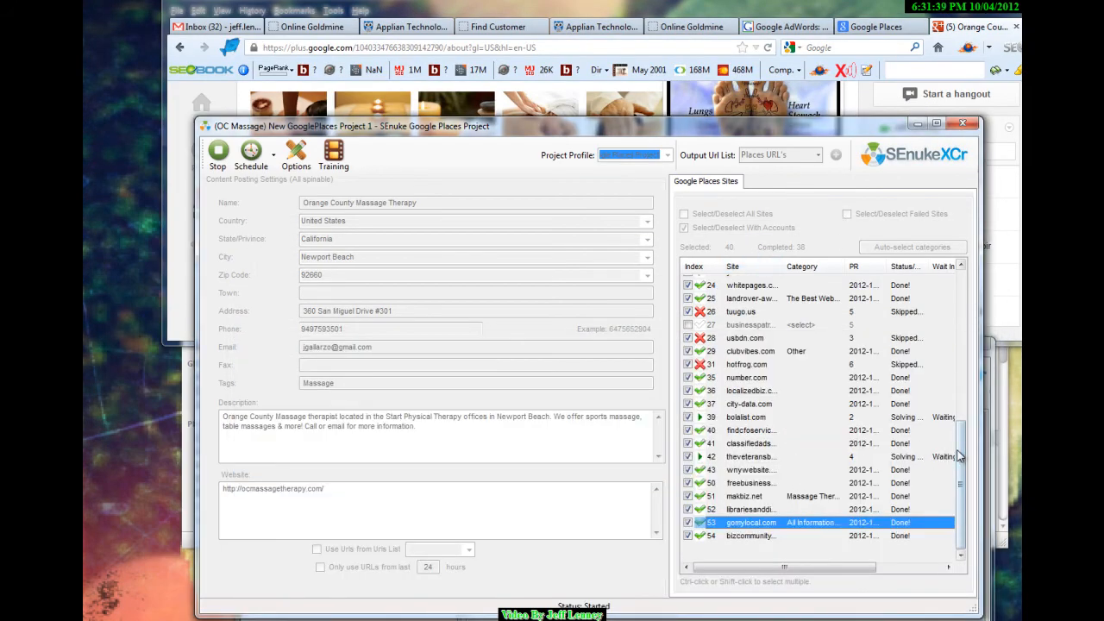
pyautogui.moveTo(961, 458); pyautogui.dragTo(956, 293)
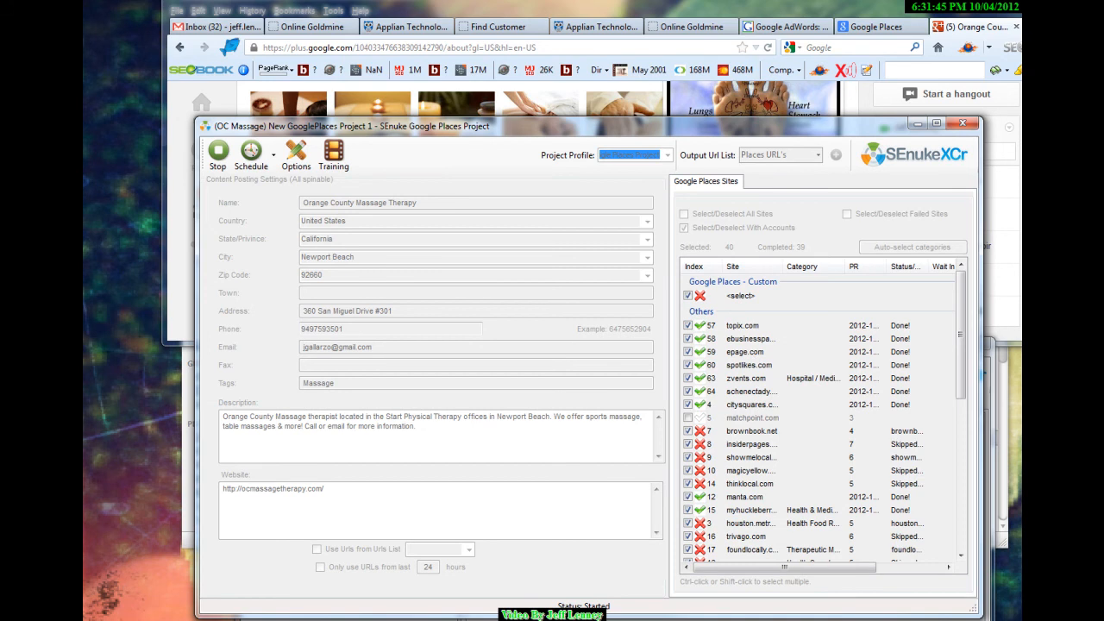
# Switch to the main SEnuke XCr window, move it up on the desktop, and close the pop-up window covering it
pyautogui.moveTo(438, 620)
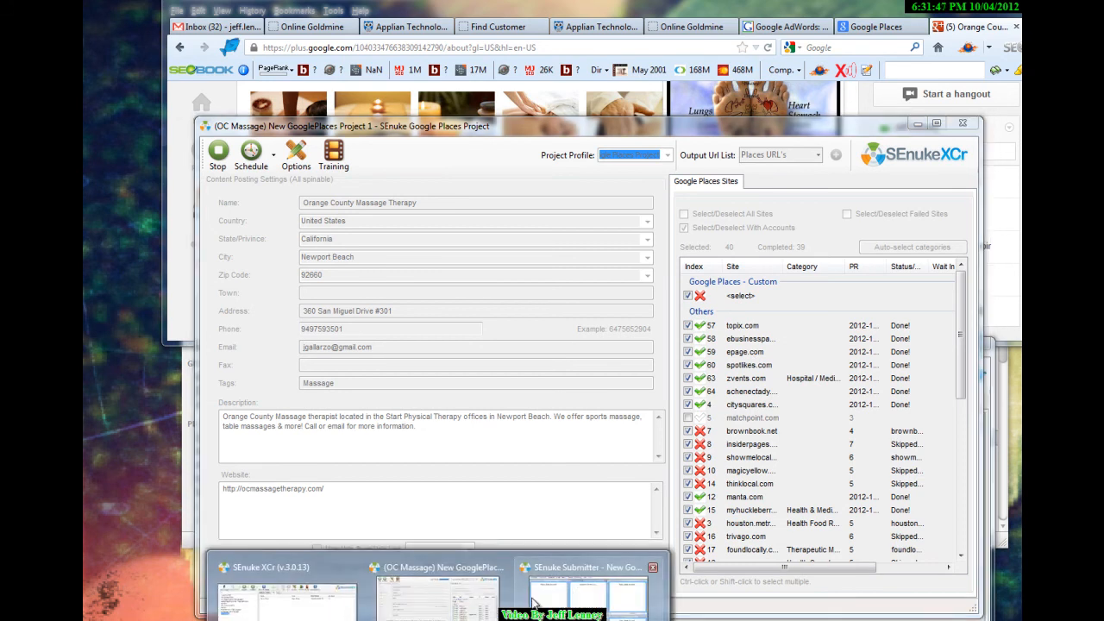
pyautogui.click(435, 604)
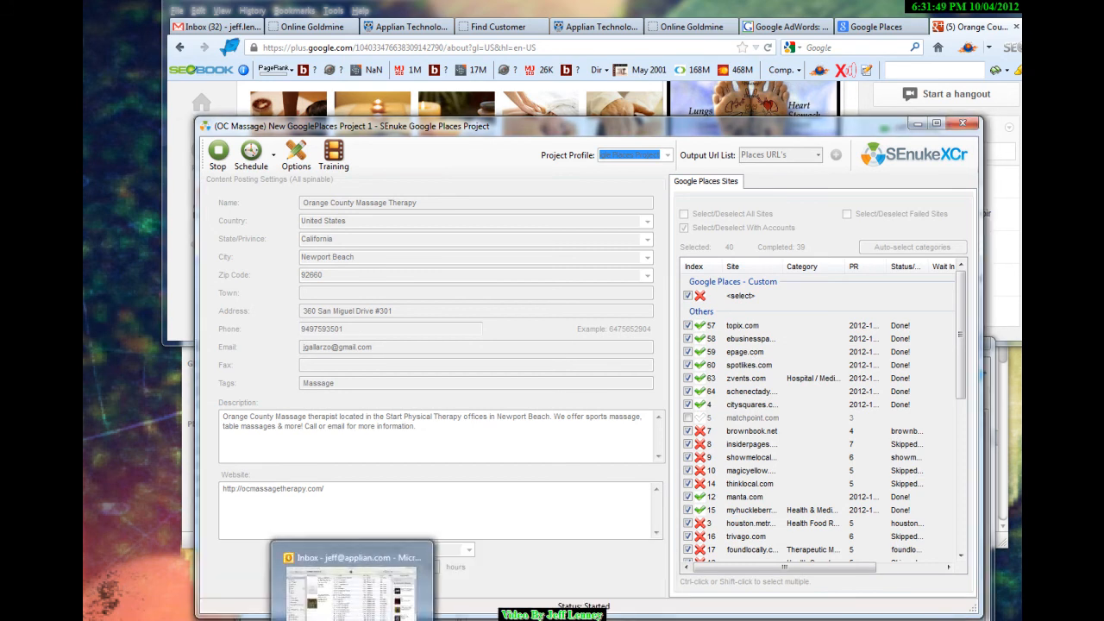
pyautogui.click(294, 583)
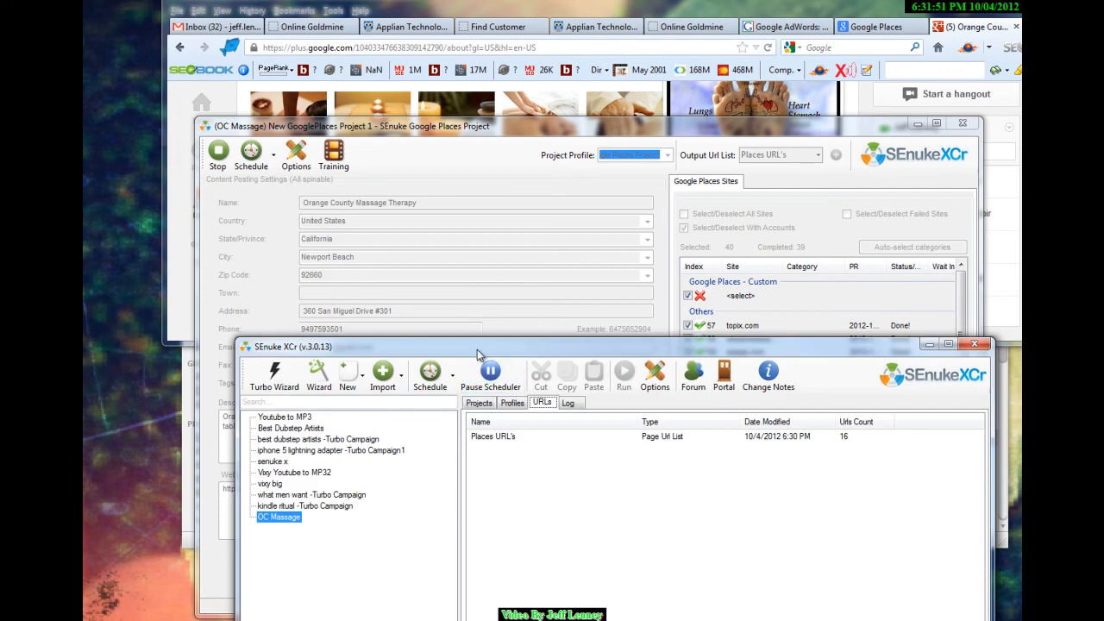
pyautogui.moveTo(478, 355); pyautogui.dragTo(466, 160)
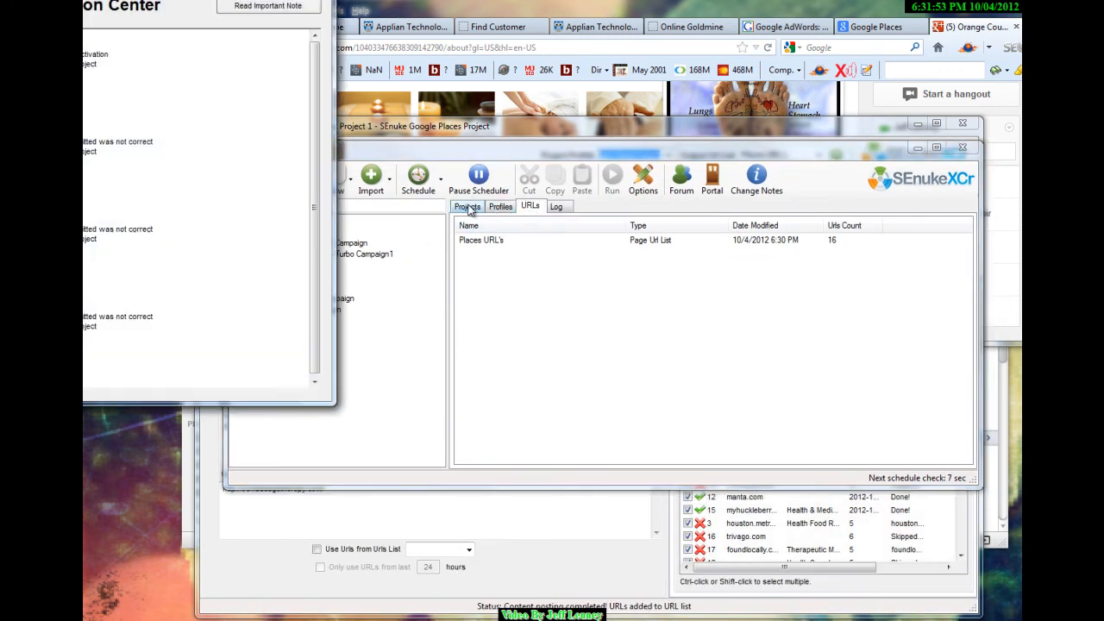
pyautogui.moveTo(226, 0); pyautogui.dragTo(520, 134)
pyautogui.click(614, 123)
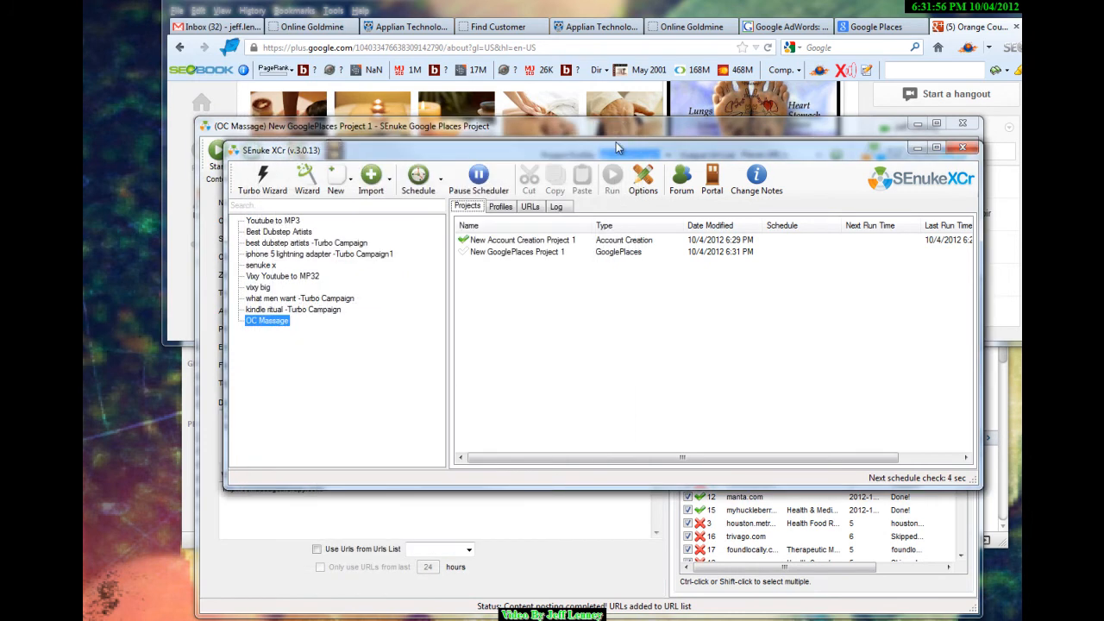
# Dismiss the social bookmarking notification, open the OC Massage campaign's Places URL's list, and widen its Url column
pyautogui.click(527, 252)
pyautogui.click(529, 210)
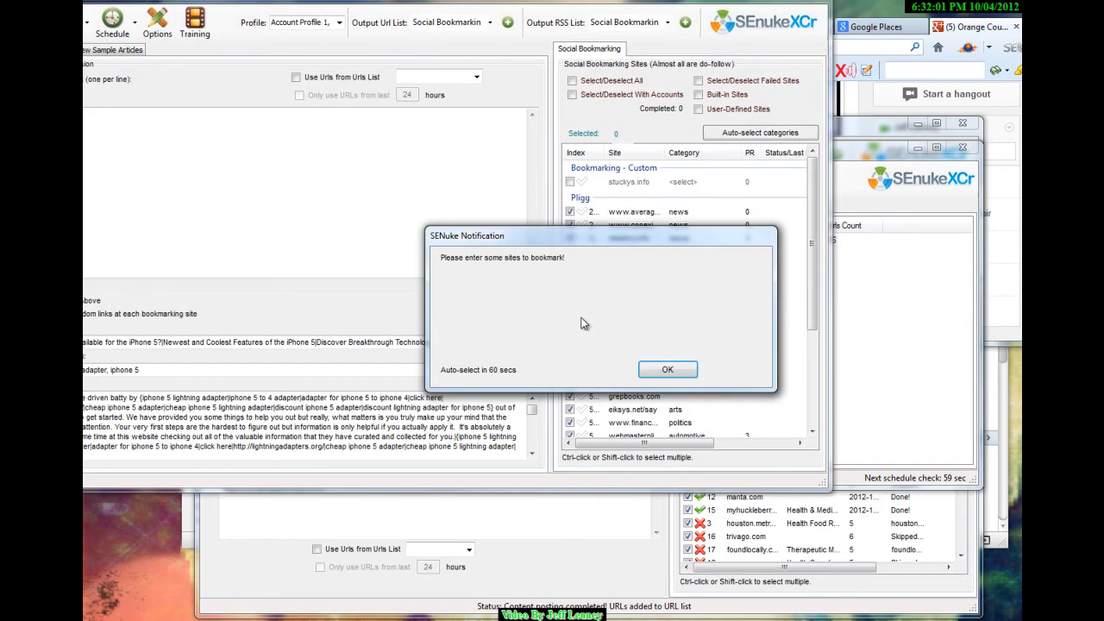
pyautogui.click(665, 371)
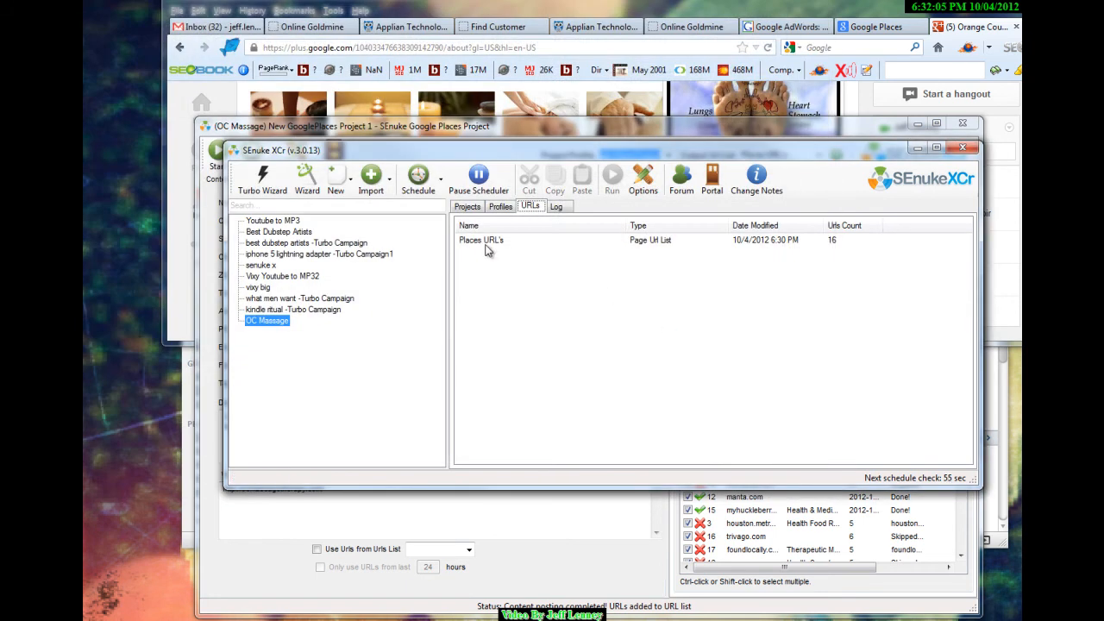
pyautogui.doubleClick(496, 247)
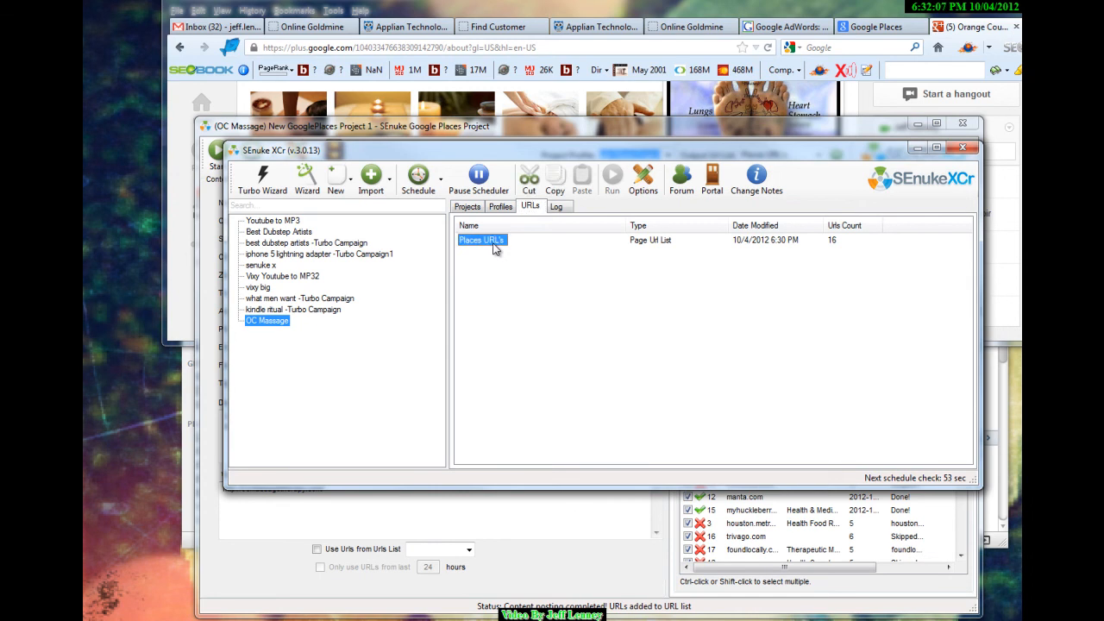
pyautogui.moveTo(339, 12); pyautogui.dragTo(658, 153)
pyautogui.moveTo(607, 220); pyautogui.dragTo(750, 224)
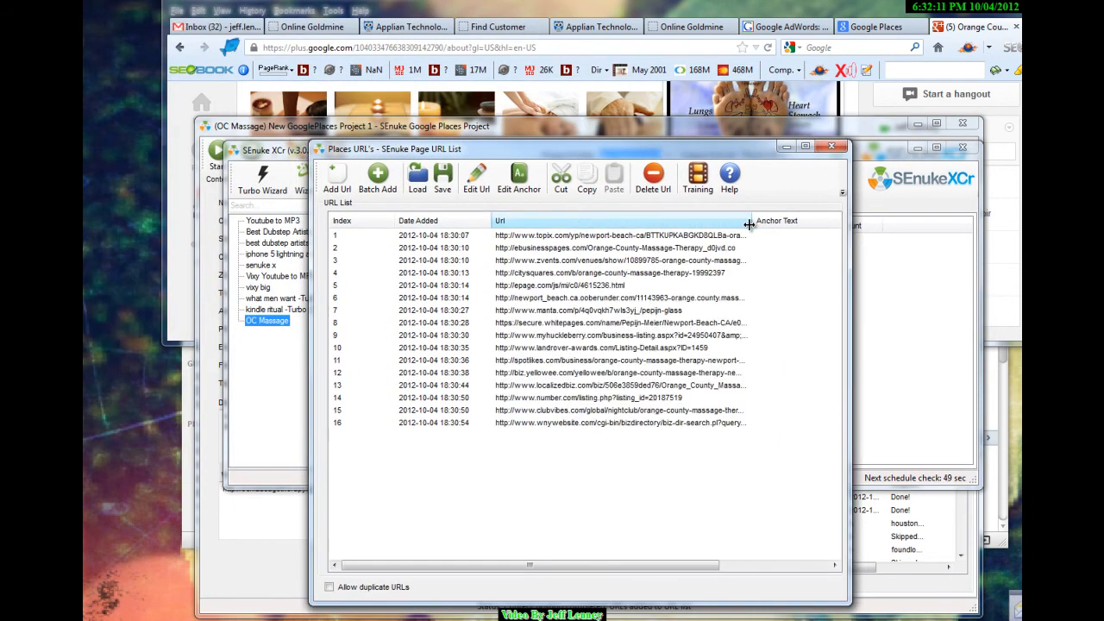
# Copy the citysquares.com listing URL from the Places URL's list and switch to the web browser
pyautogui.click(584, 274)
pyautogui.rightClick(584, 275)
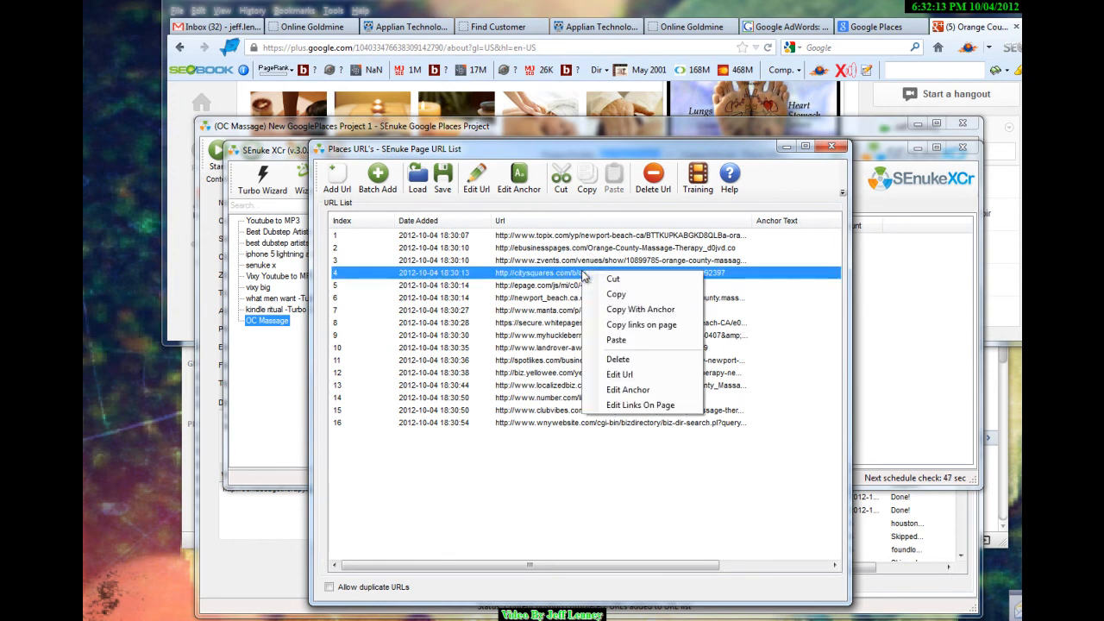
pyautogui.click(614, 293)
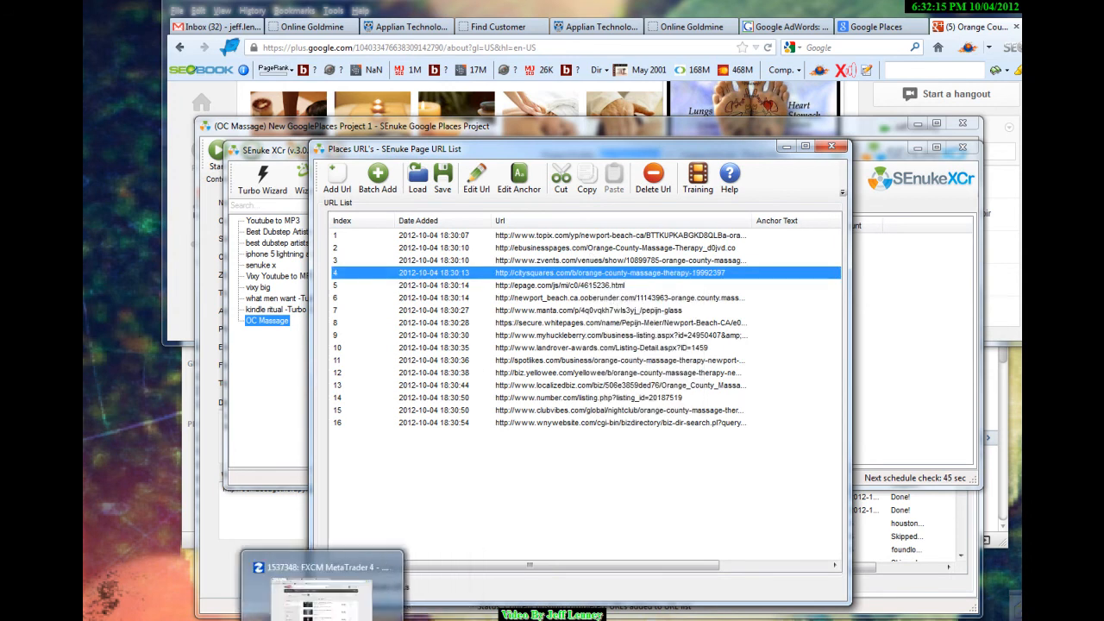
pyautogui.click(214, 620)
# Enlarge the browser window, load the copied citysquares.com URL in a new tab, and look over the business listing
pyautogui.moveTo(554, 344); pyautogui.dragTo(522, 590)
pyautogui.hotkey('ctrl', 't')
pyautogui.hotkey('ctrl', 'v')
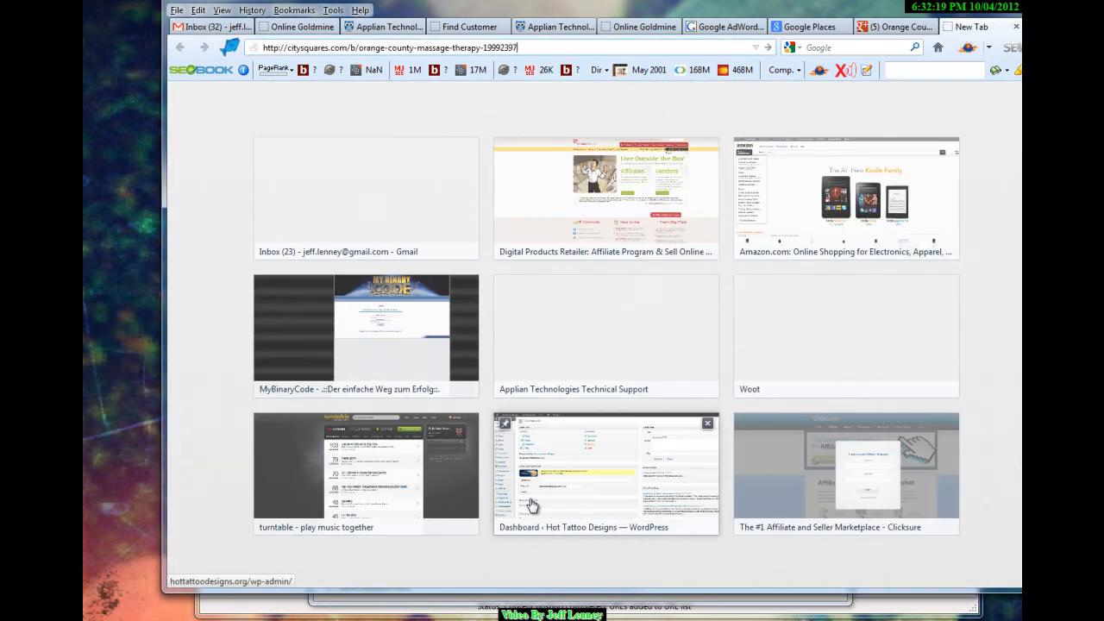
pyautogui.press('Return')
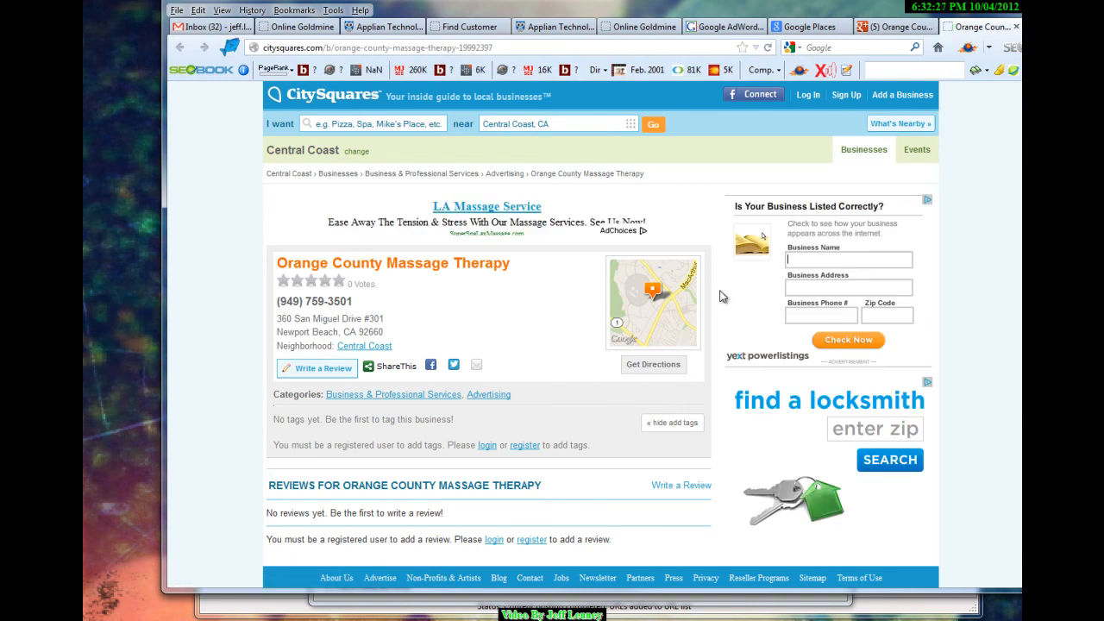
pyautogui.scroll(-1, 602, 334)
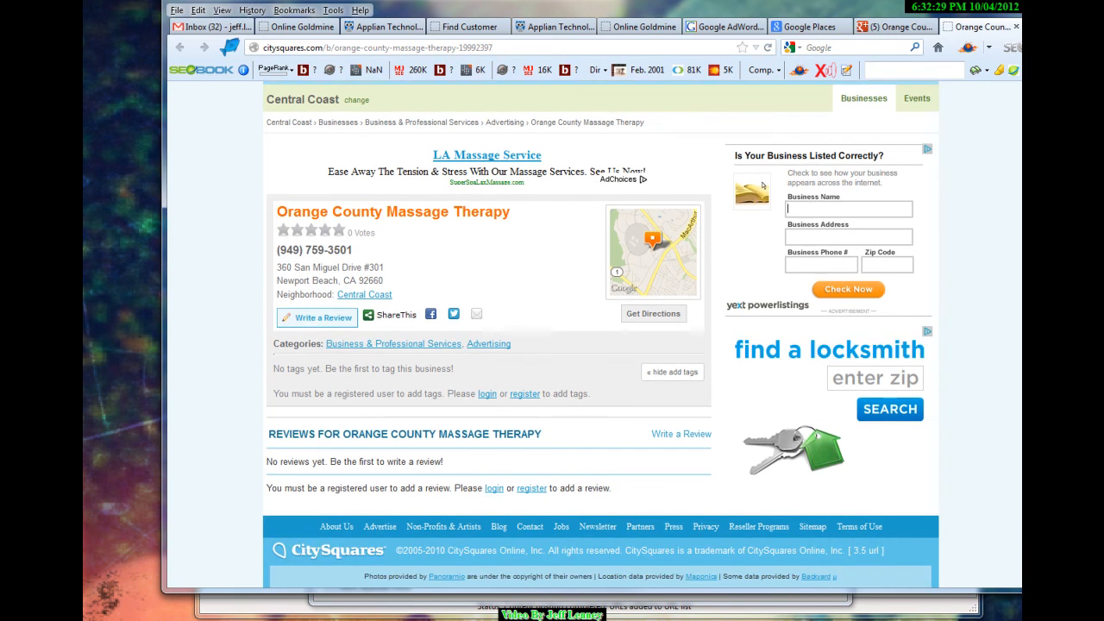
pyautogui.scroll(1, 595, 335)
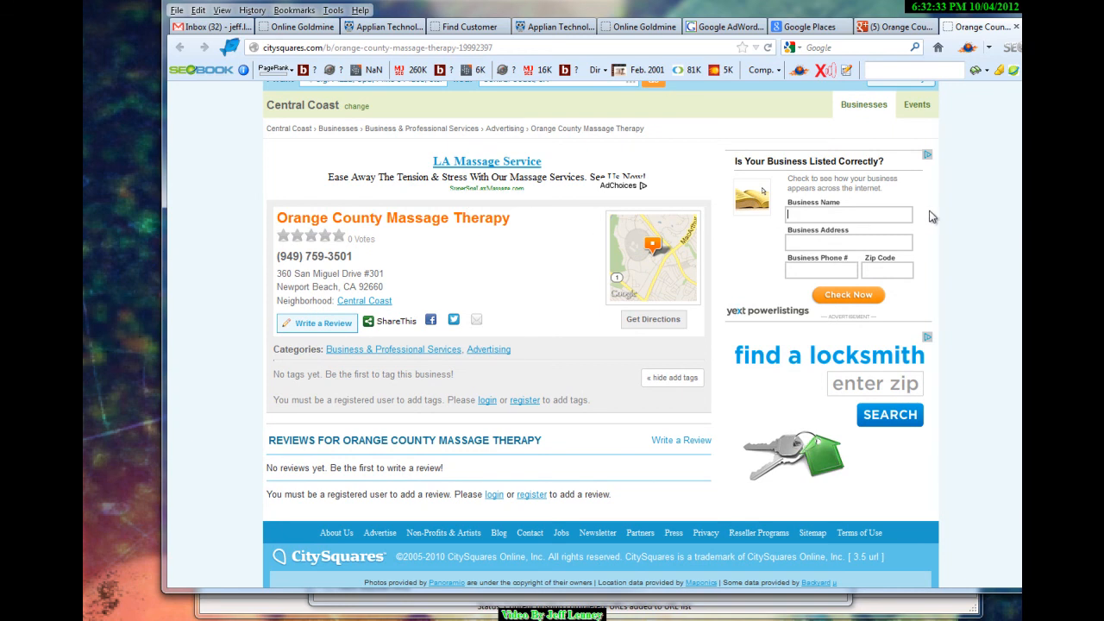
pyautogui.scroll(1, 601, 335)
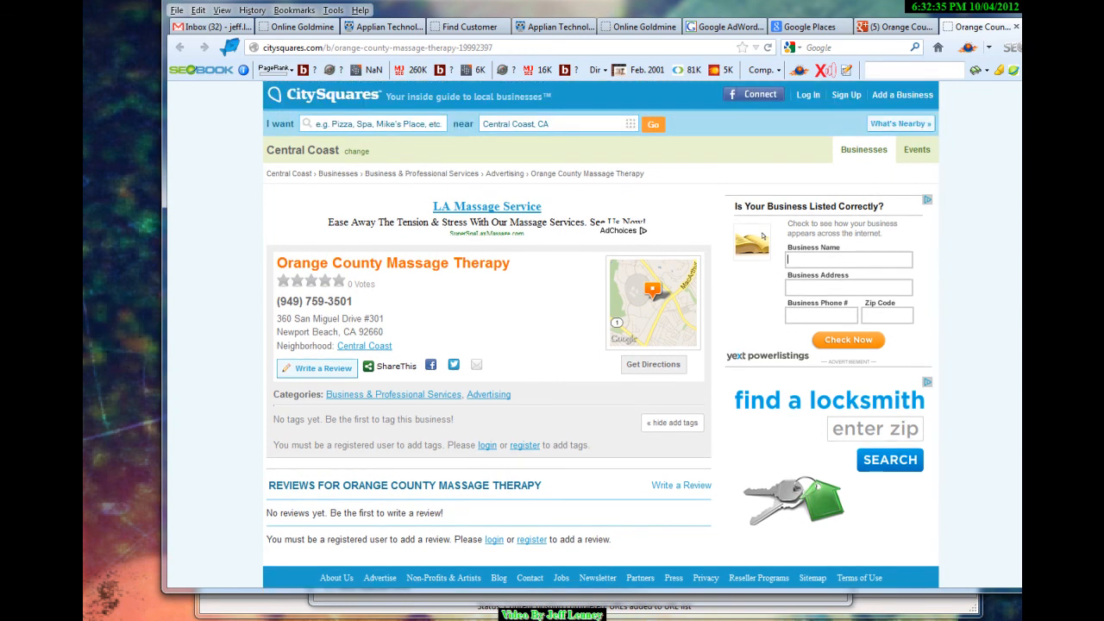
pyautogui.scroll(-1, 601, 333)
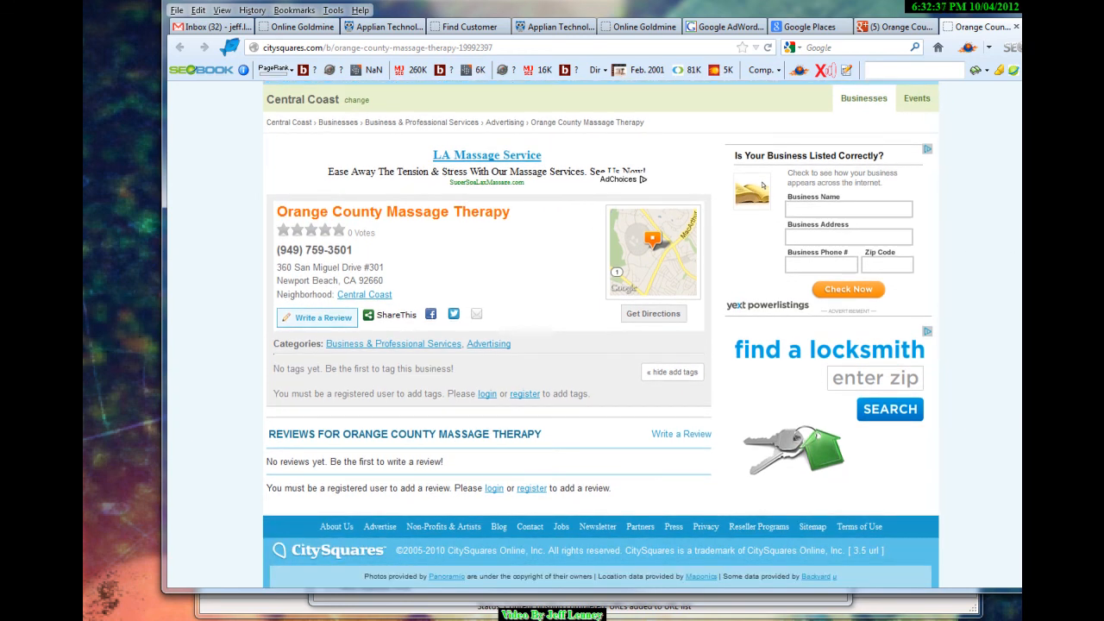
pyautogui.scroll(1, 601, 334)
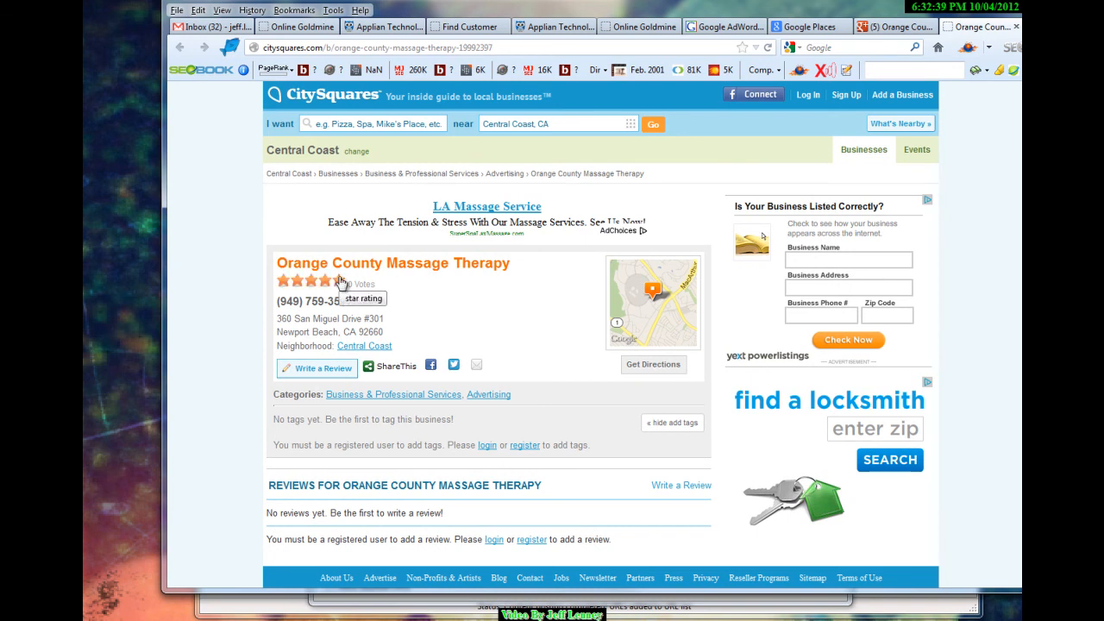
# Copy the ebusinesspages.com URL from the Places URL's list and load it in the current browser tab
pyautogui.moveTo(436, 618)
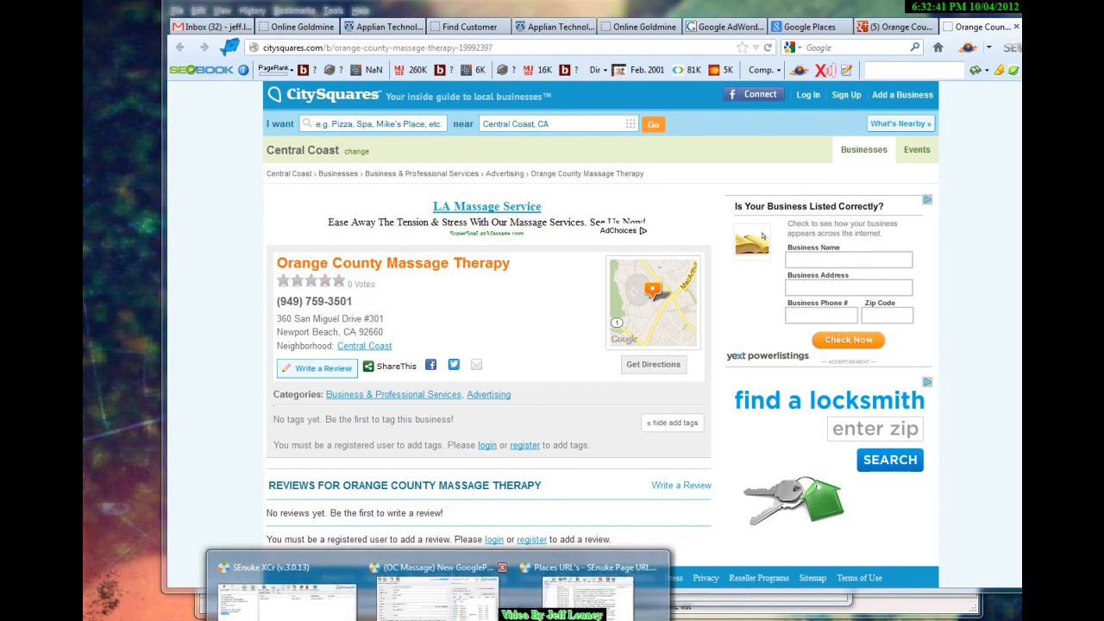
pyautogui.click(567, 597)
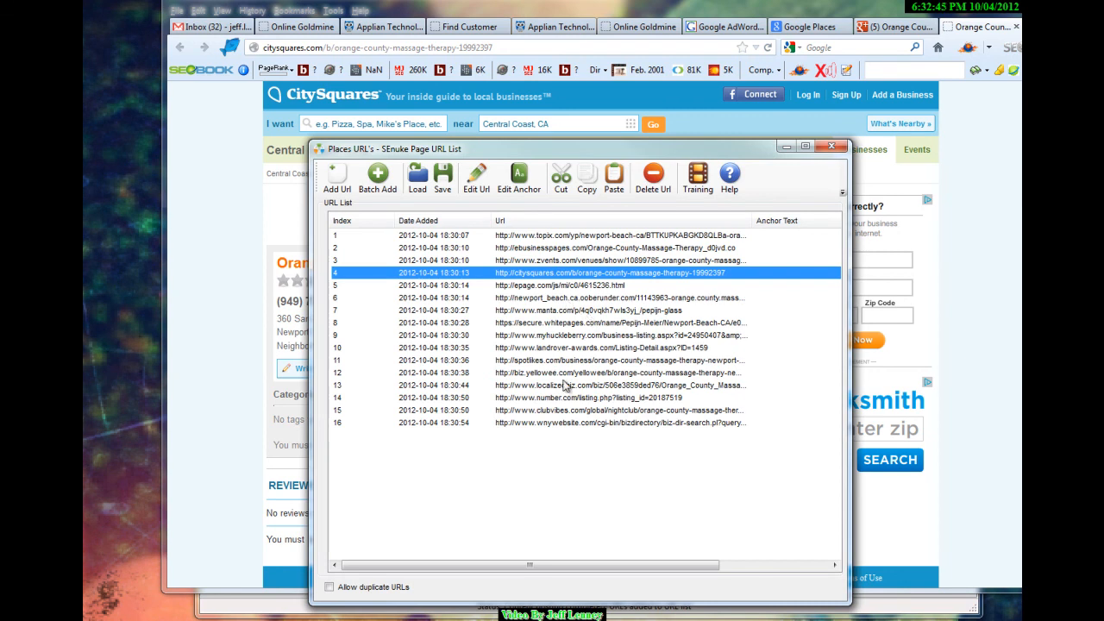
pyautogui.rightClick(544, 248)
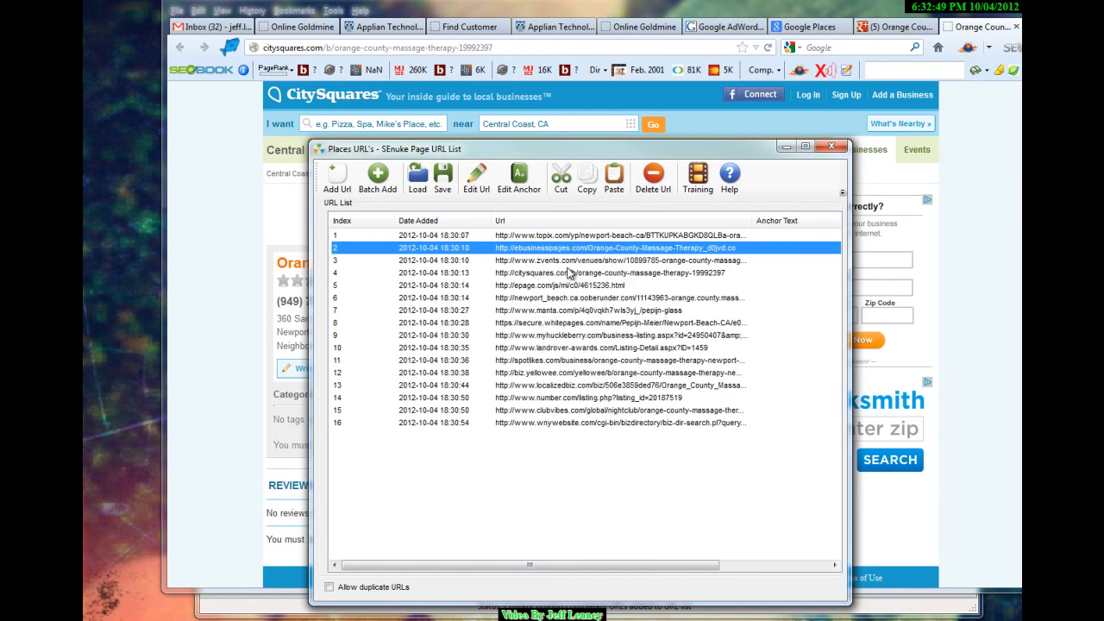
pyautogui.click(571, 273)
pyautogui.click(239, 215)
pyautogui.click(398, 49)
pyautogui.hotkey('ctrl', 'v')
pyautogui.press('Return')
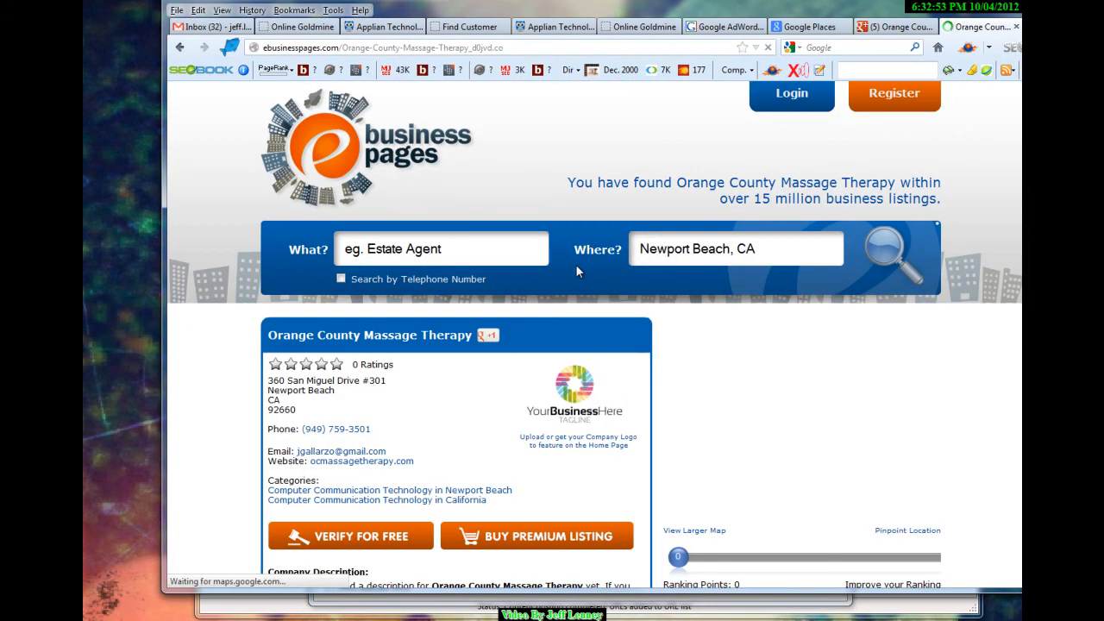
# Check the eBusiness Pages links with NoDoFollow highlighting, turn it off again, and examine the listing's address and phone details
pyautogui.rightClick(231, 473)
pyautogui.click(278, 305)
pyautogui.rightClick(208, 488)
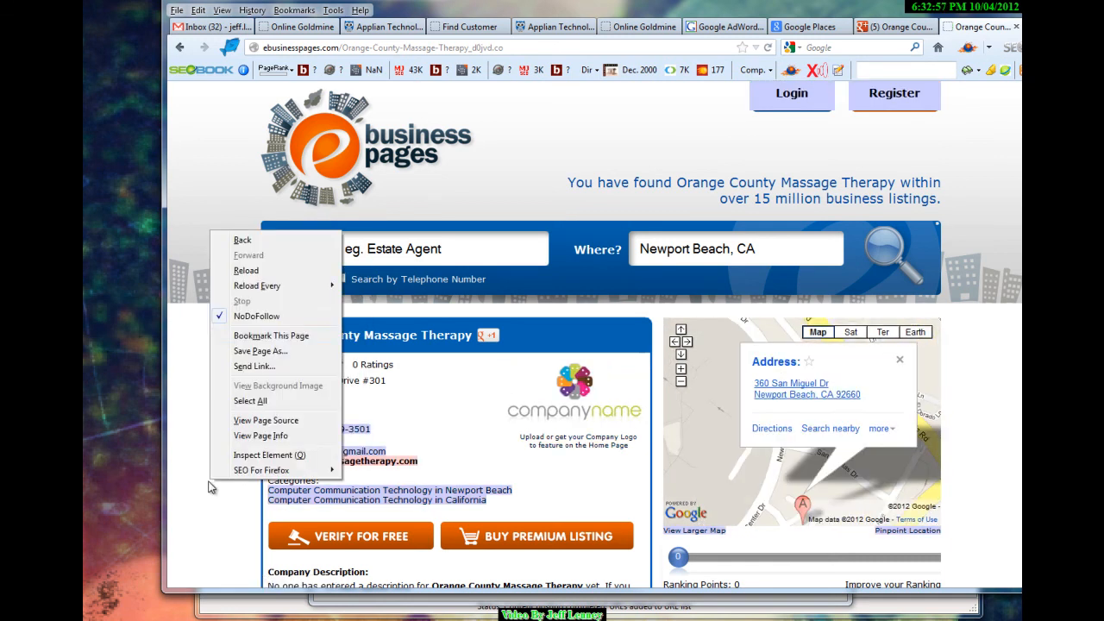
pyautogui.click(250, 315)
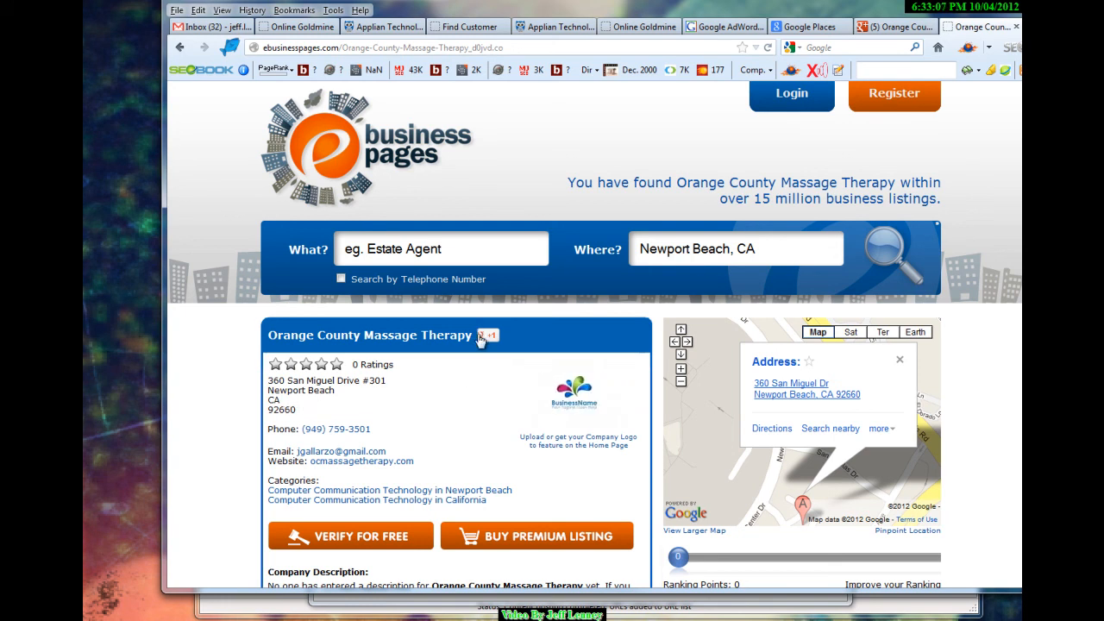
pyautogui.moveTo(386, 436); pyautogui.dragTo(270, 380)
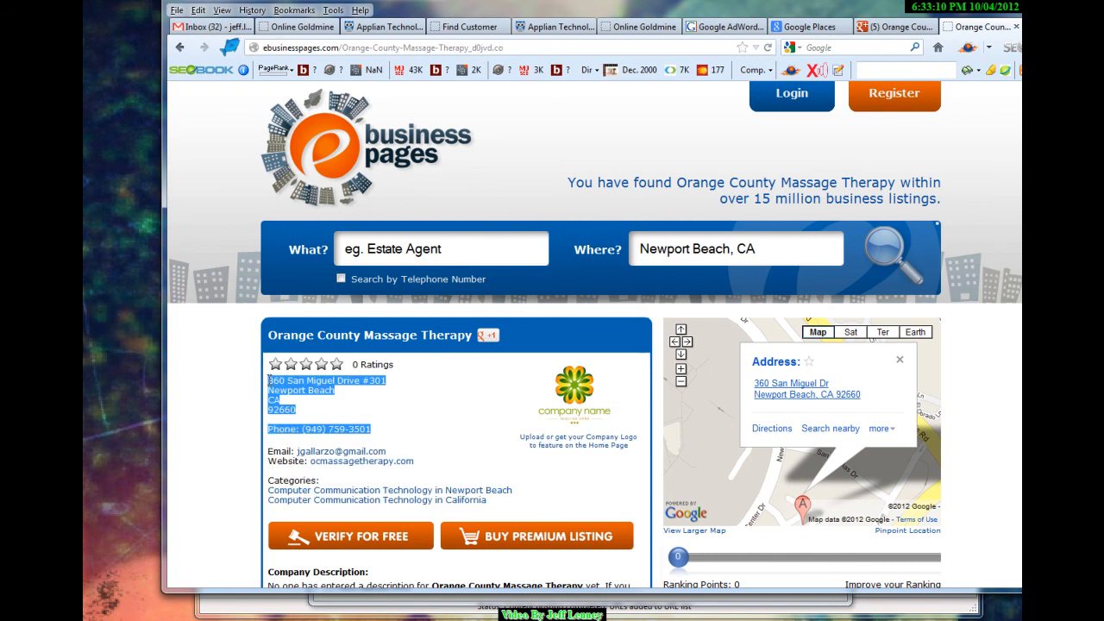
pyautogui.click(422, 414)
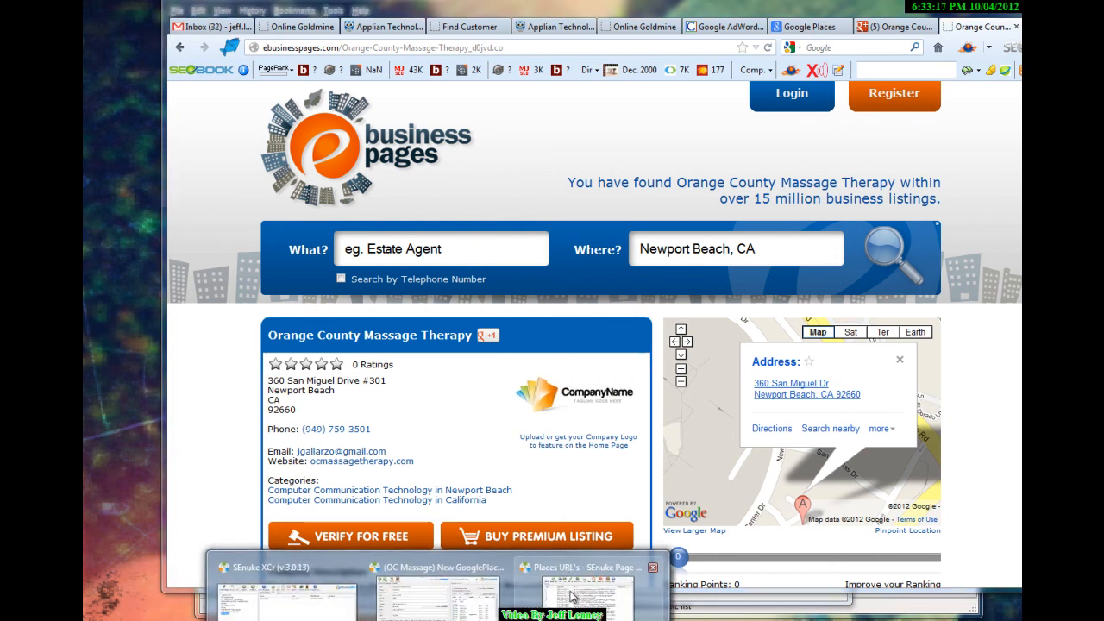
# Copy the secure.whitepages.com URL from the Places URL's list, load it in the current browser tab, and look over the listing
pyautogui.click(574, 595)
pyautogui.click(569, 322)
pyautogui.rightClick(570, 323)
pyautogui.click(587, 343)
pyautogui.hotkey('alt', 'Tab')
pyautogui.click(394, 45)
pyautogui.hotkey('ctrl', 'v')
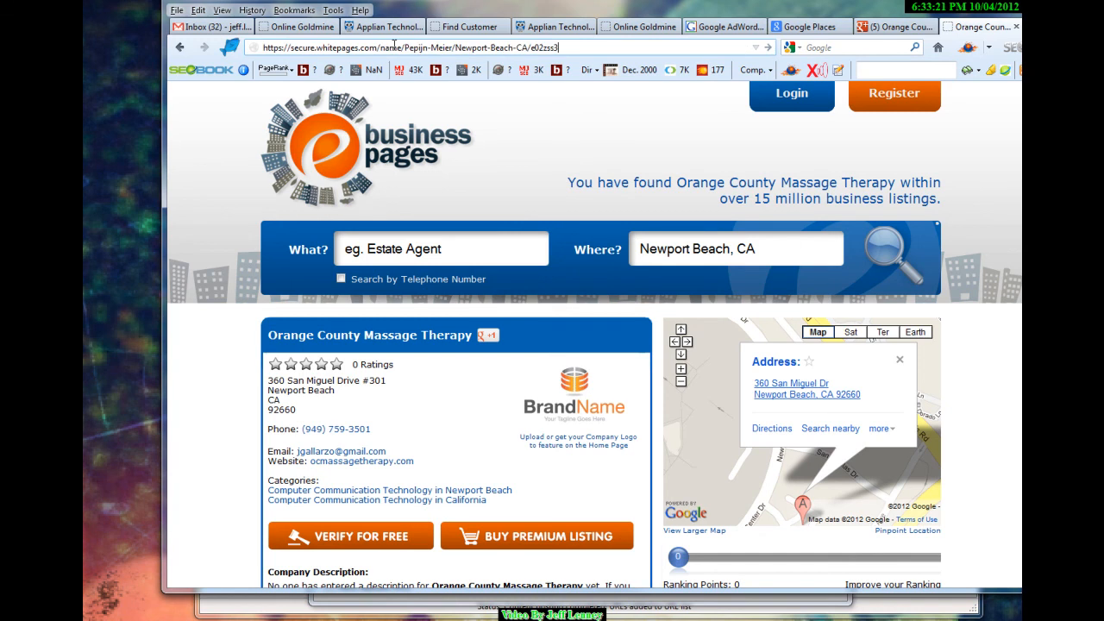
pyautogui.press('Return')
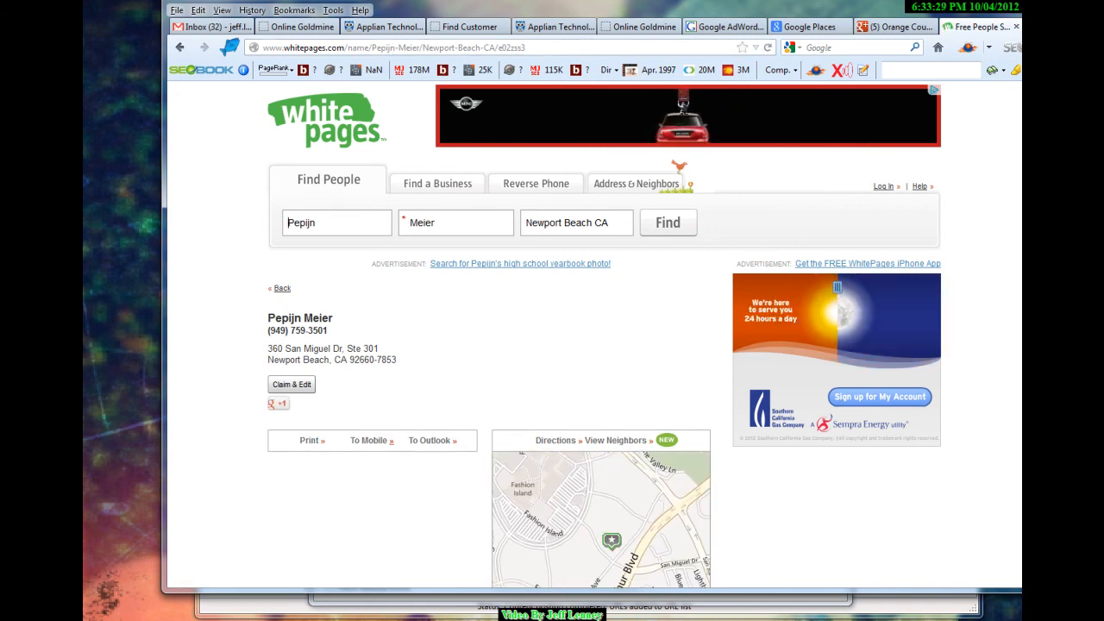
pyautogui.scroll(-3, 287, 170)
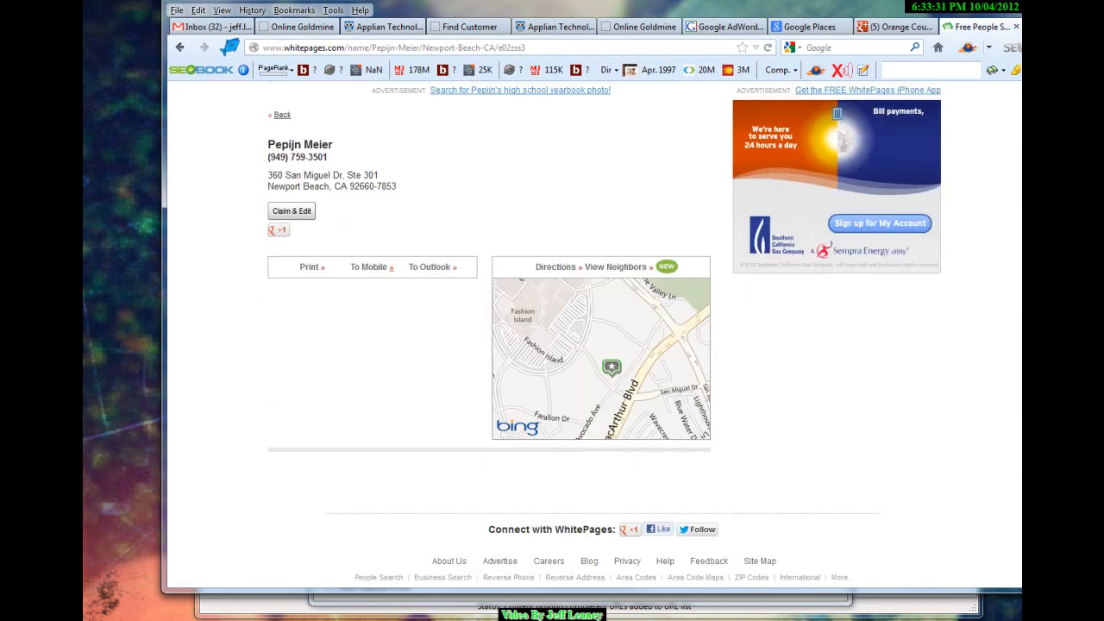
pyautogui.scroll(2, 287, 170)
pyautogui.scroll(1, 604, 335)
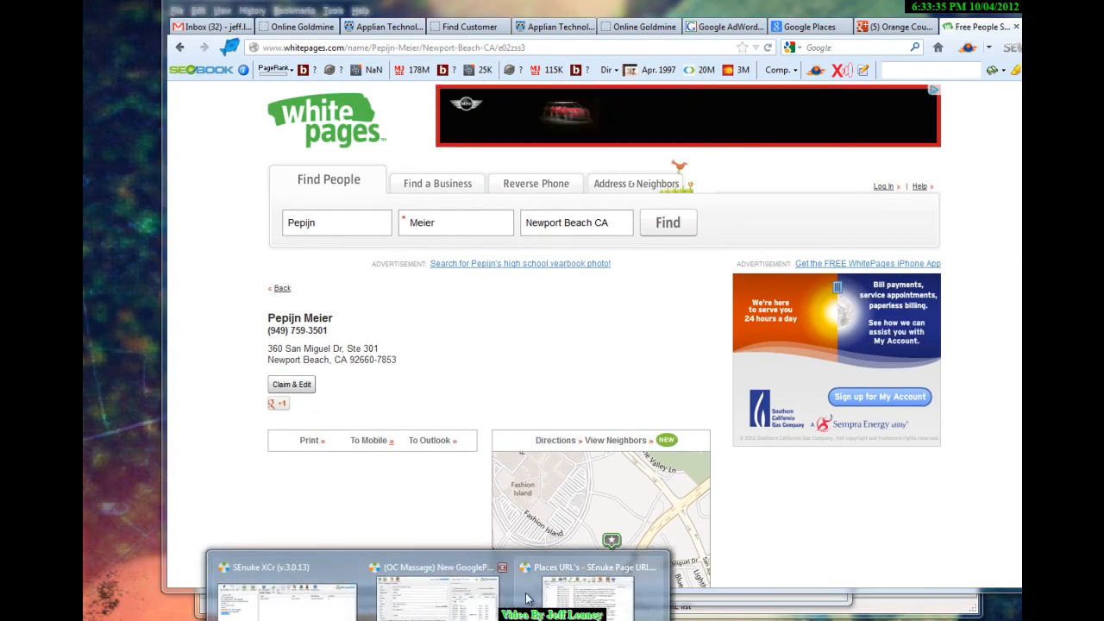
# Copy the spotlikes.com URL from the Places URL's list and load it in the current browser tab
pyautogui.click(319, 591)
pyautogui.moveTo(371, 604)
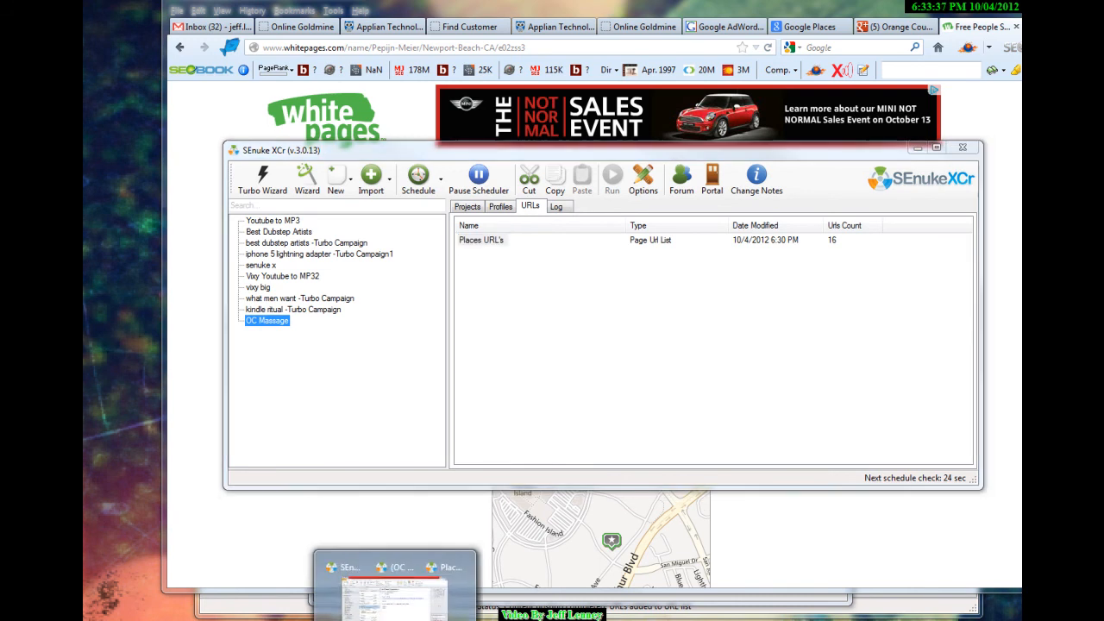
pyautogui.click(579, 595)
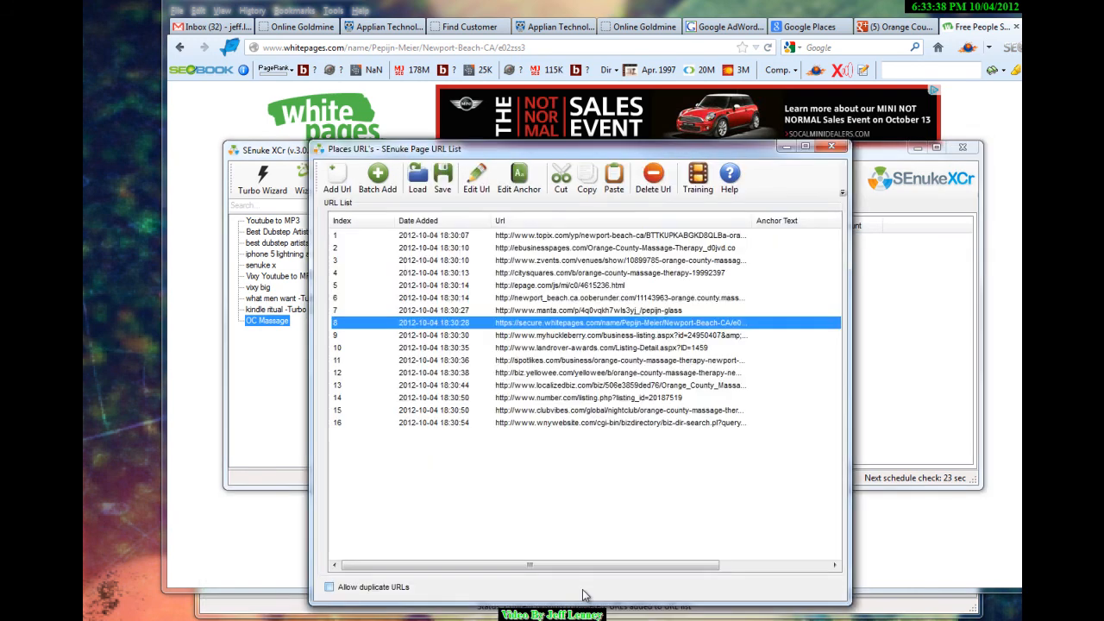
pyautogui.click(570, 360)
pyautogui.rightClick(571, 360)
pyautogui.click(595, 385)
pyautogui.click(213, 252)
pyautogui.click(390, 49)
pyautogui.hotkey('ctrl', 'v')
pyautogui.press('Return')
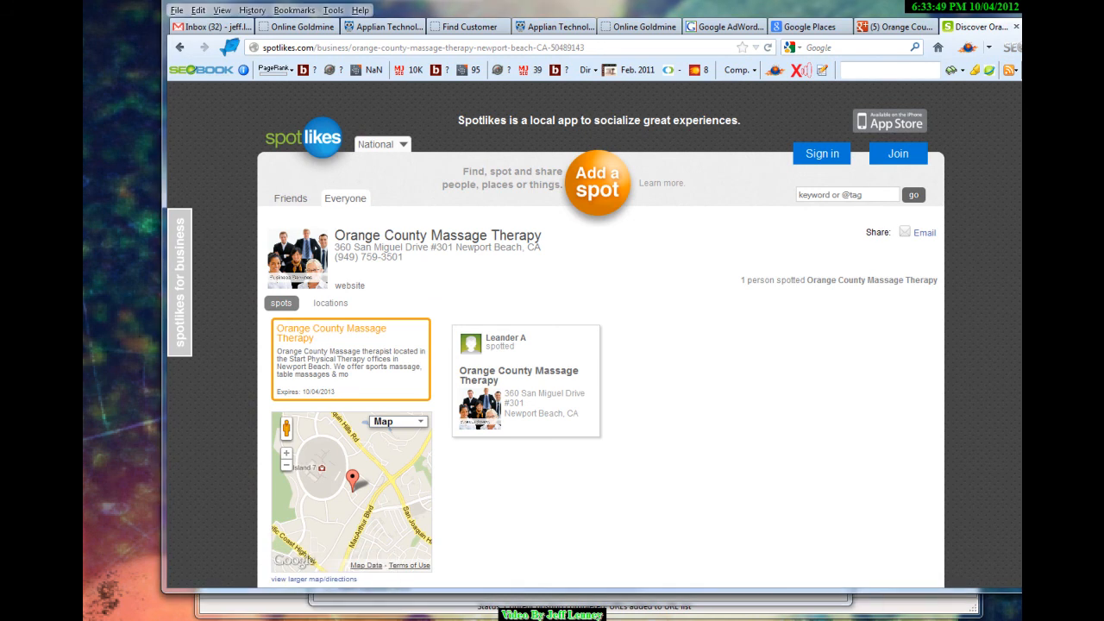
# Check the business's Google+ page, return to its Google Places dashboard, and examine the recent impressions and actions charts
pyautogui.click(893, 27)
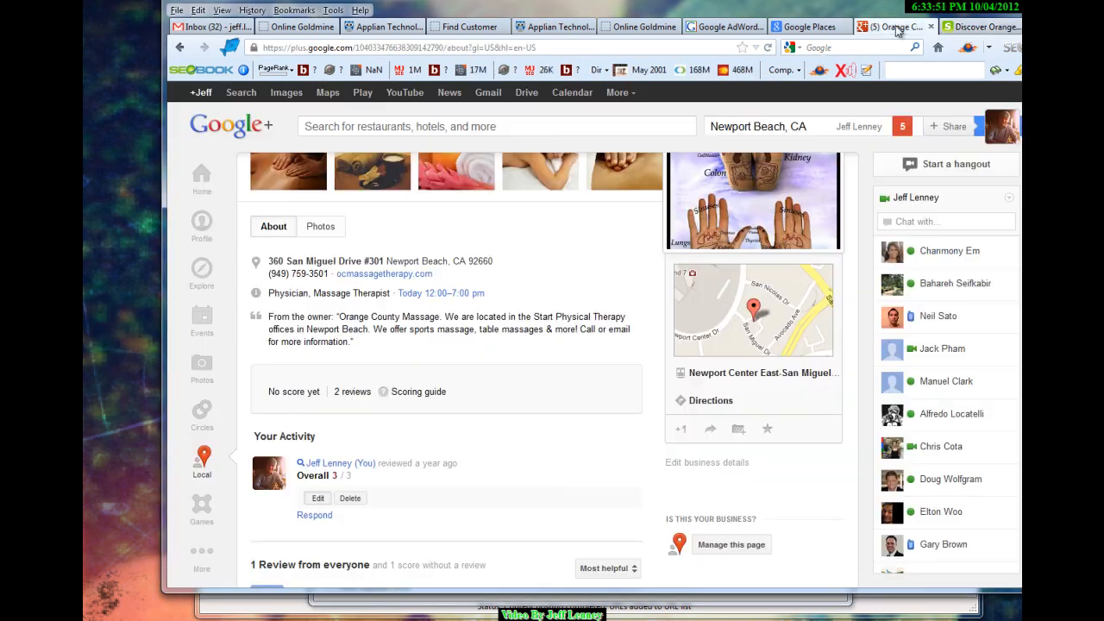
pyautogui.click(811, 27)
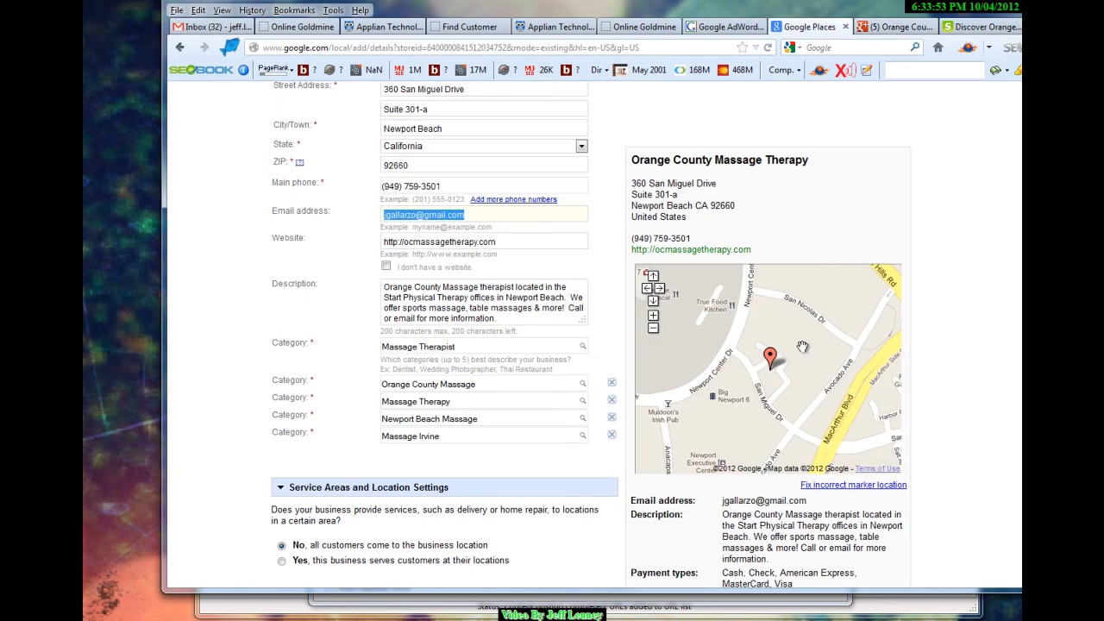
pyautogui.click(182, 47)
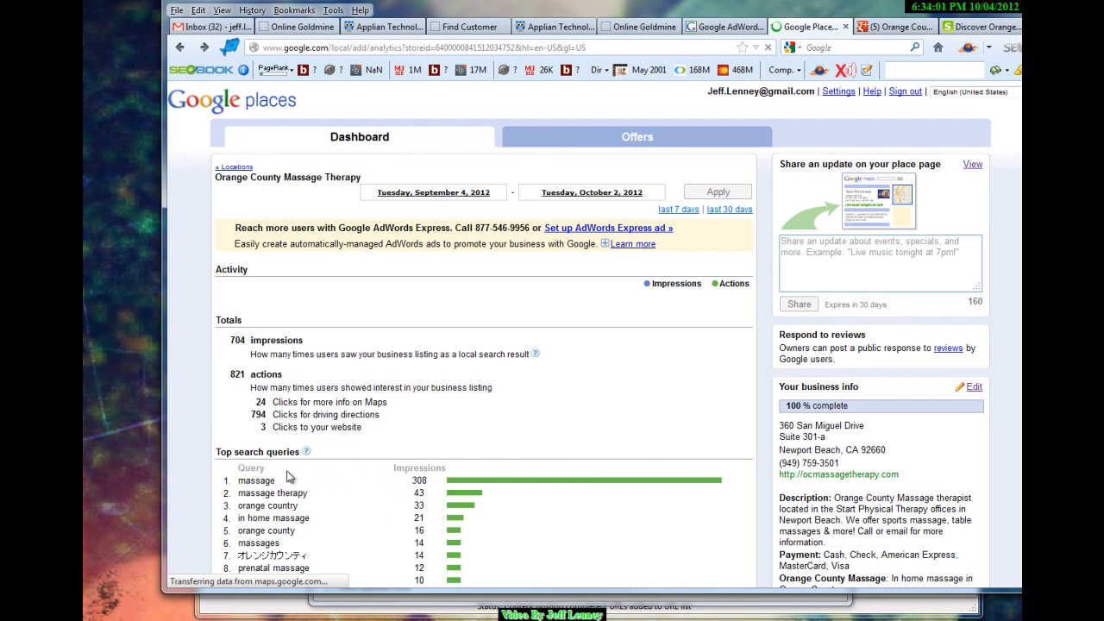
pyautogui.moveTo(739, 346)
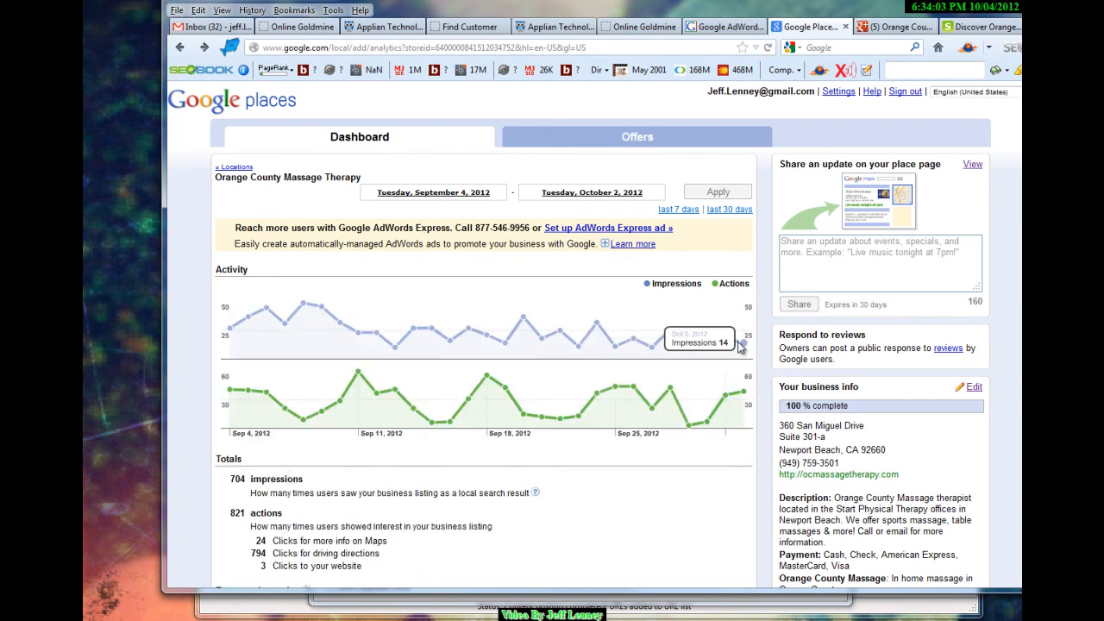
pyautogui.moveTo(732, 409)
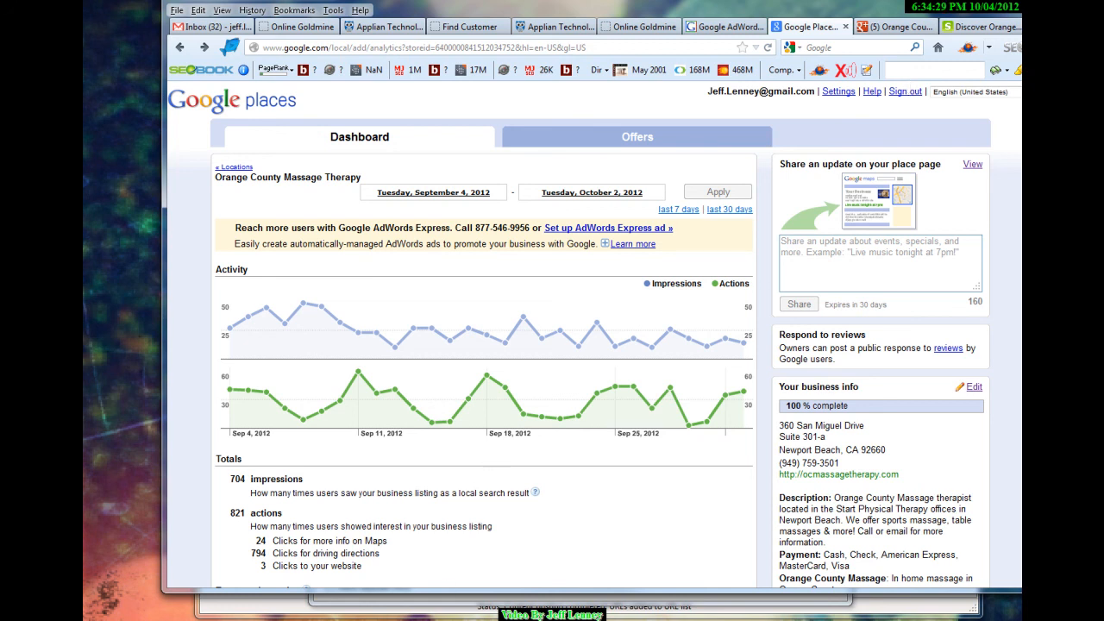
# Switch to SEnuke's Places URL's list and close it
pyautogui.click(438, 617)
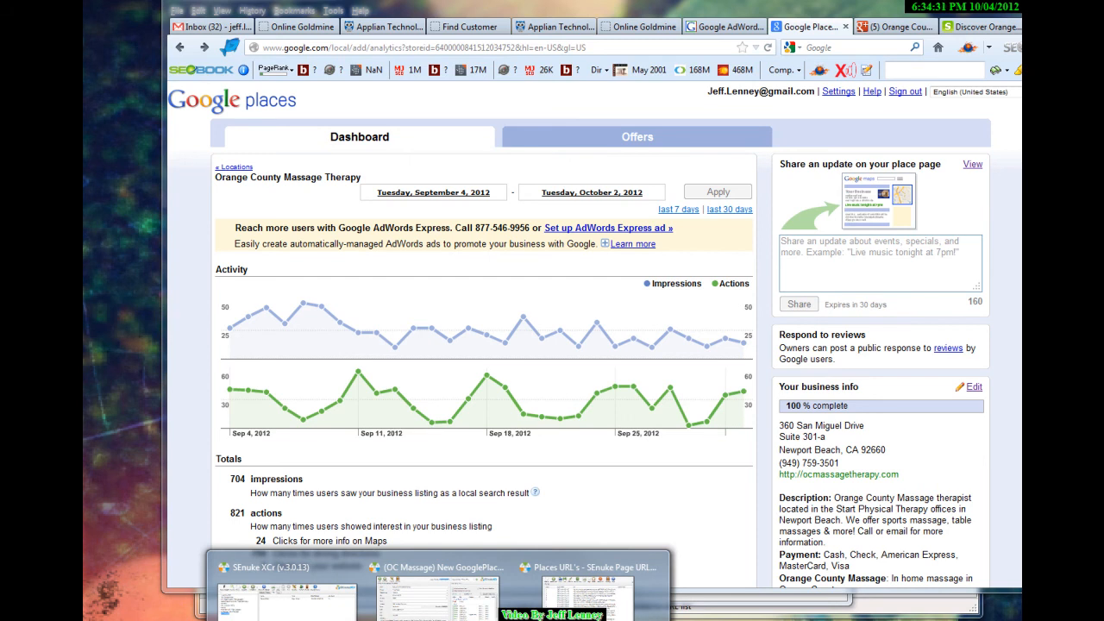
pyautogui.click(589, 595)
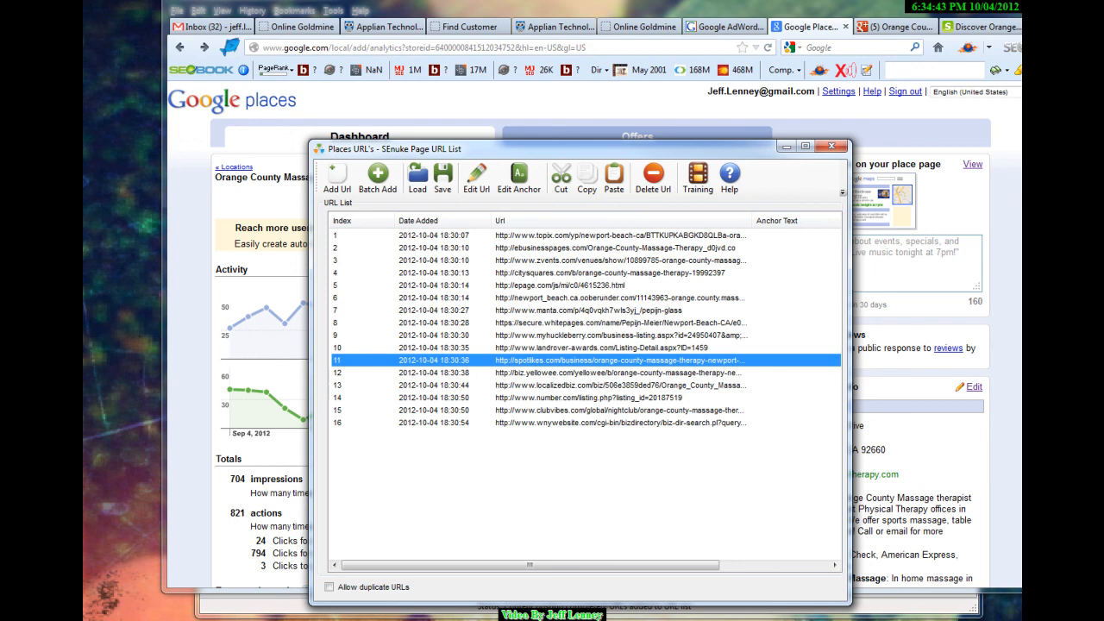
pyautogui.click(835, 146)
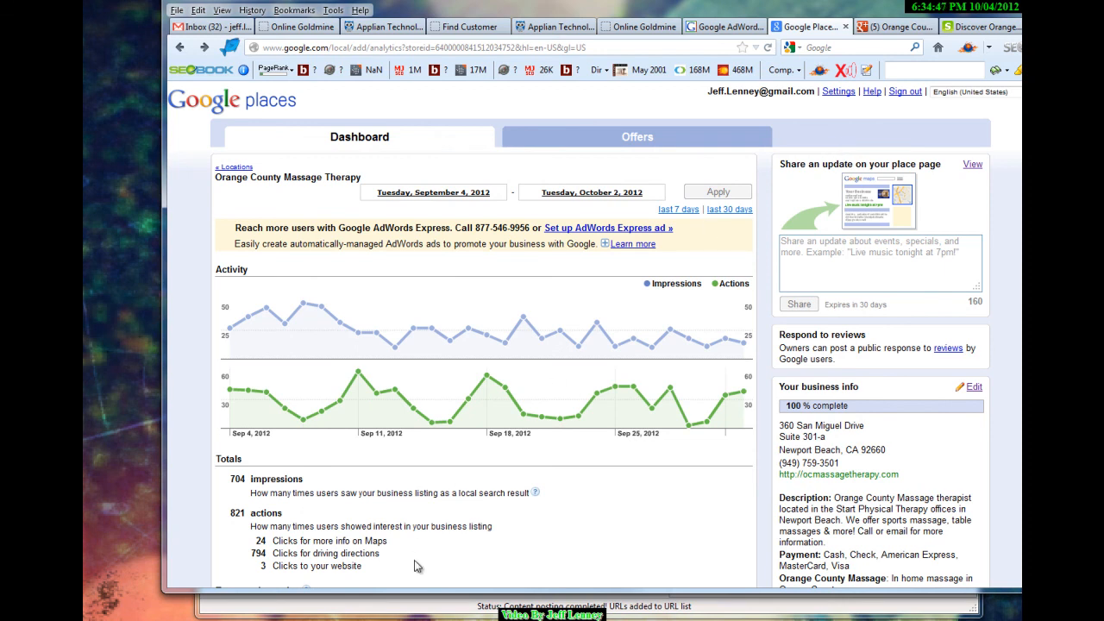
# In SEnuke XCr, look through T1 Web2 (MS) URL List 1 of the kindle ritual -Turbo Campaign to its end, and close the list and main window
pyautogui.click(440, 620)
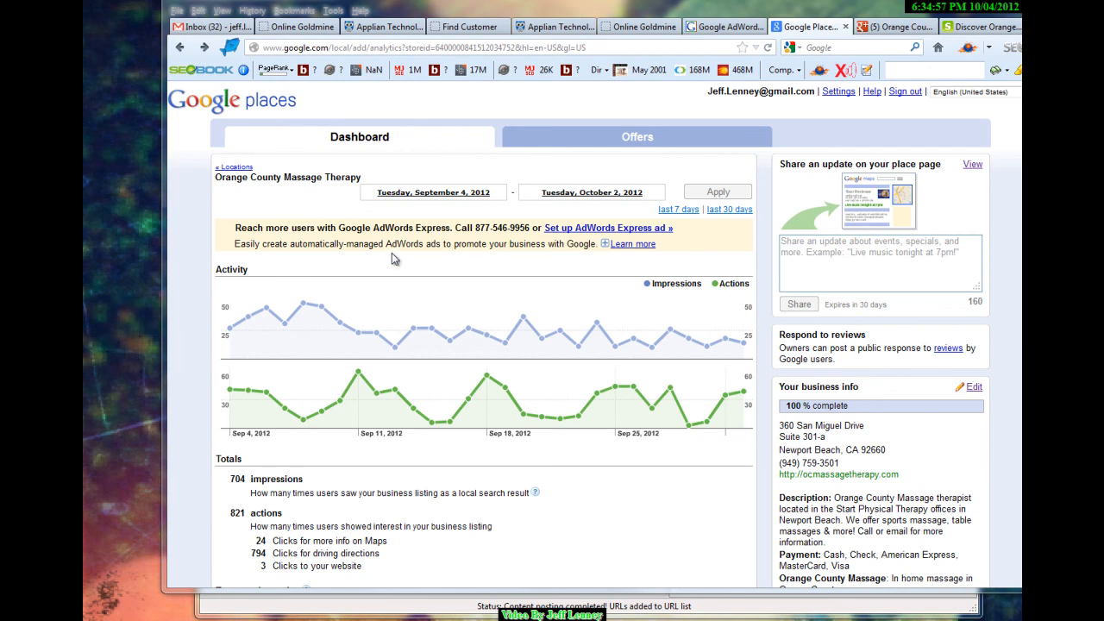
pyautogui.moveTo(427, 614)
pyautogui.click(427, 570)
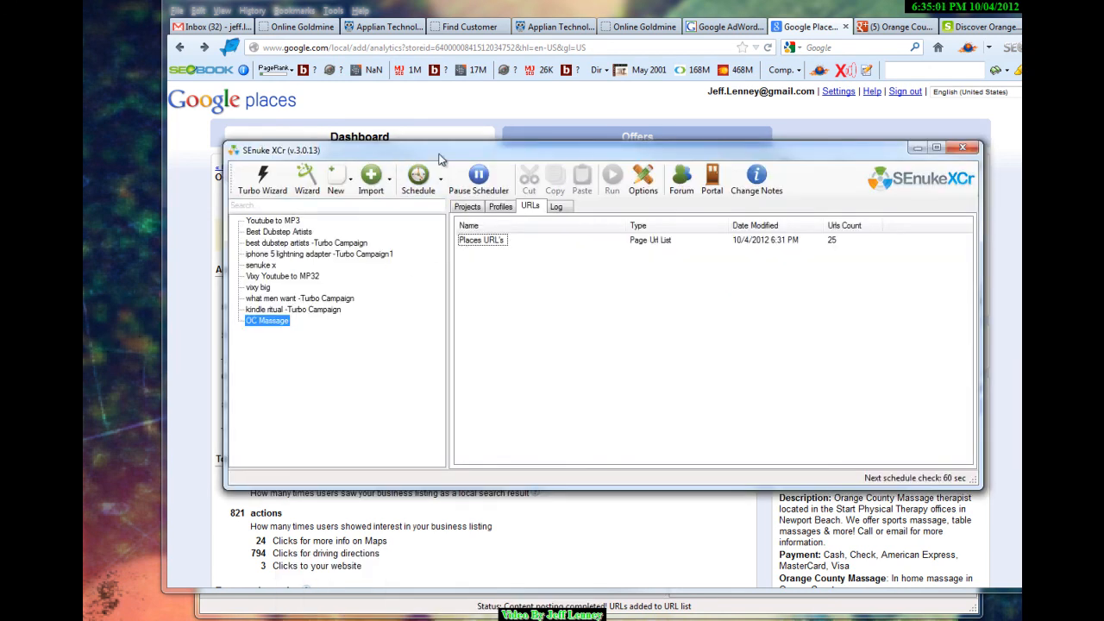
pyautogui.click(278, 304)
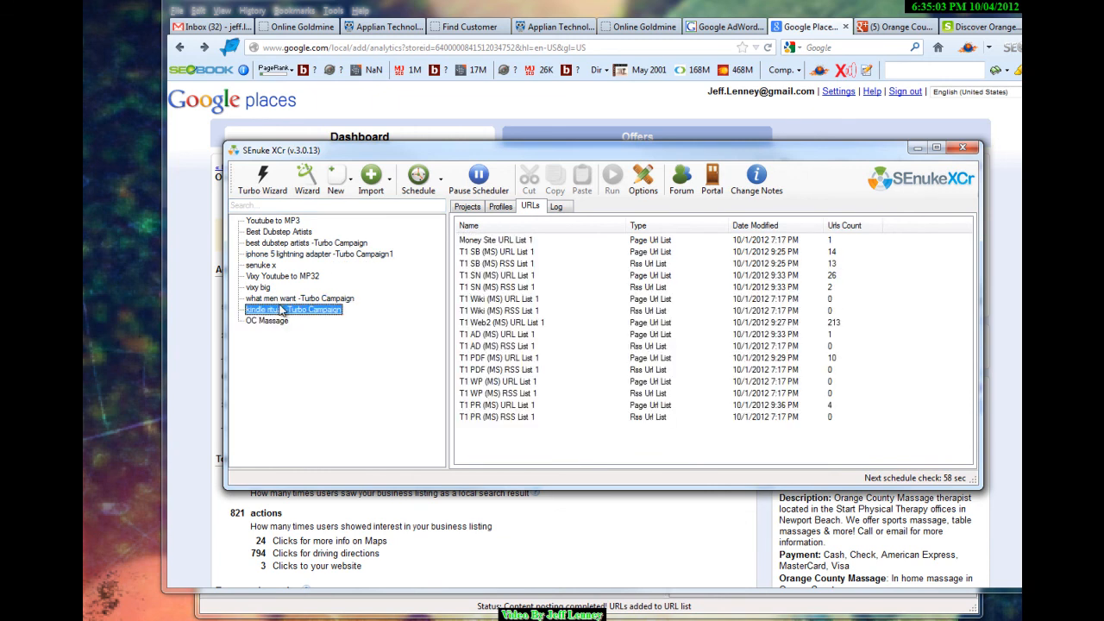
pyautogui.click(546, 324)
pyautogui.doubleClick(544, 323)
pyautogui.moveTo(338, 2); pyautogui.dragTo(645, 112)
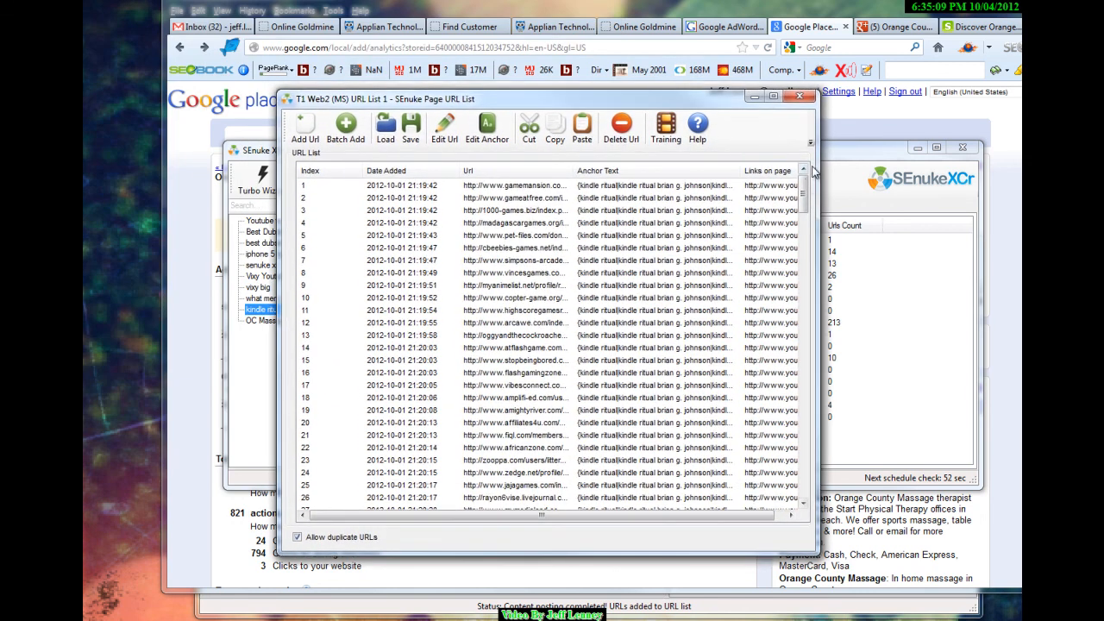
pyautogui.moveTo(806, 196); pyautogui.dragTo(830, 502)
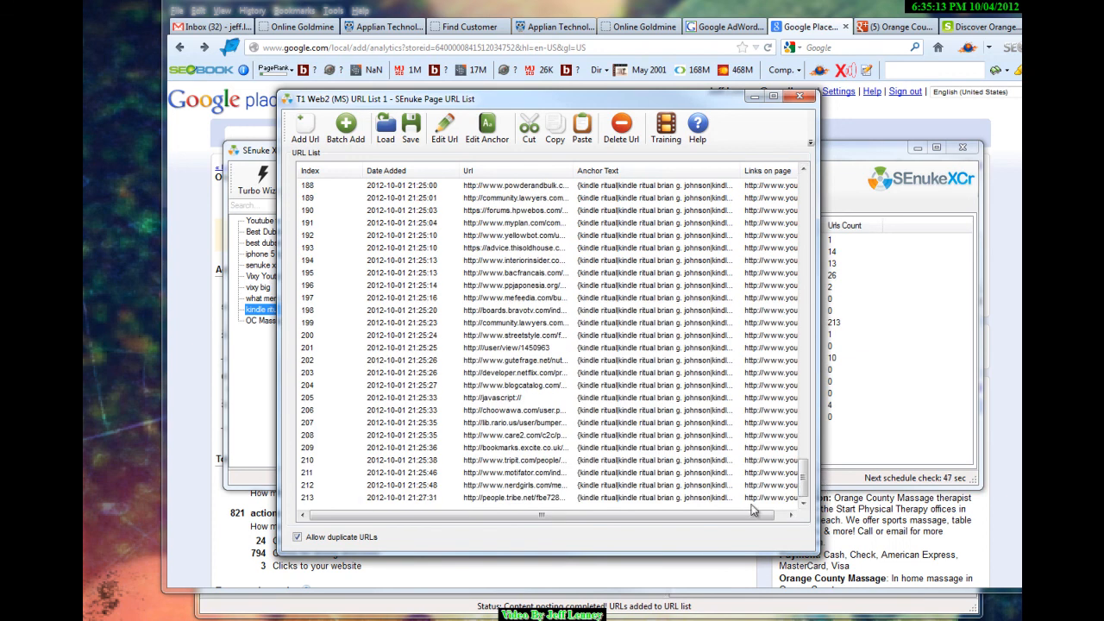
pyautogui.click(799, 97)
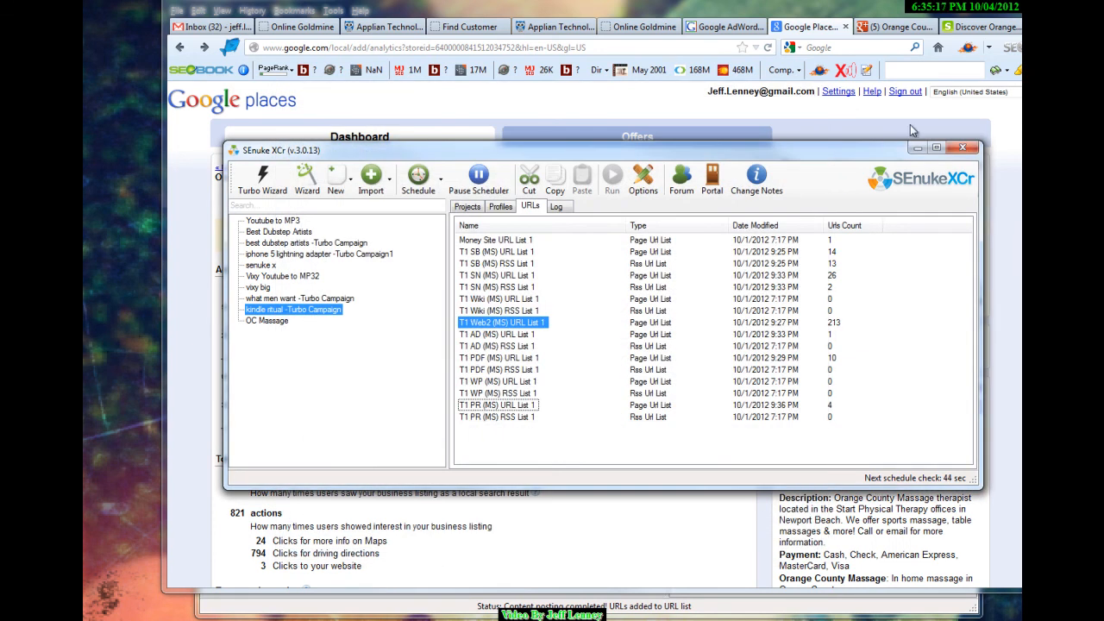
pyautogui.click(965, 147)
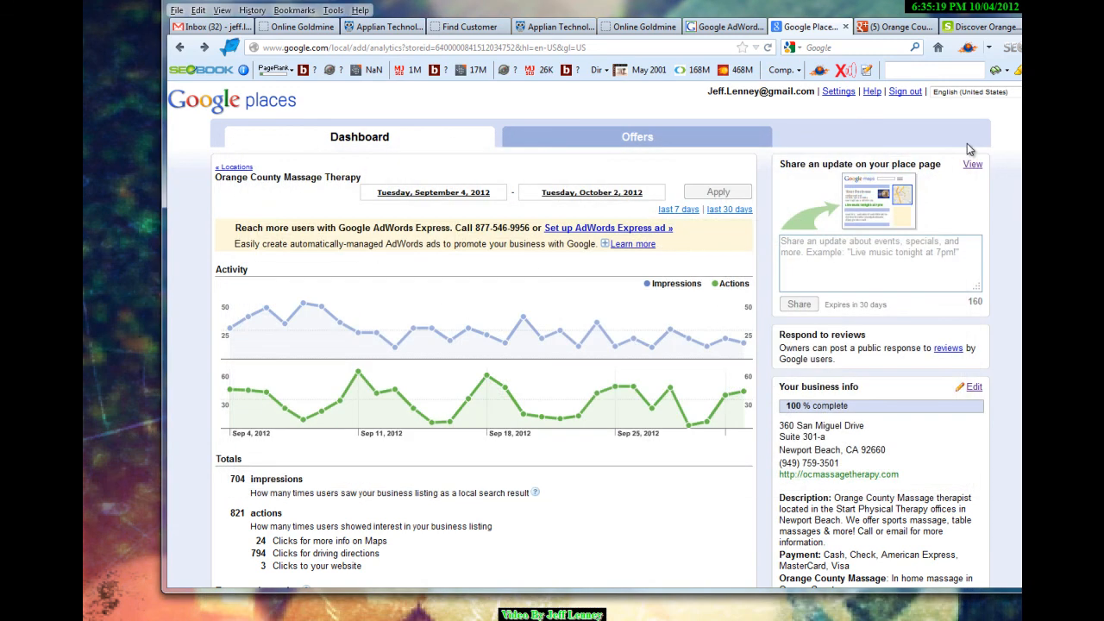